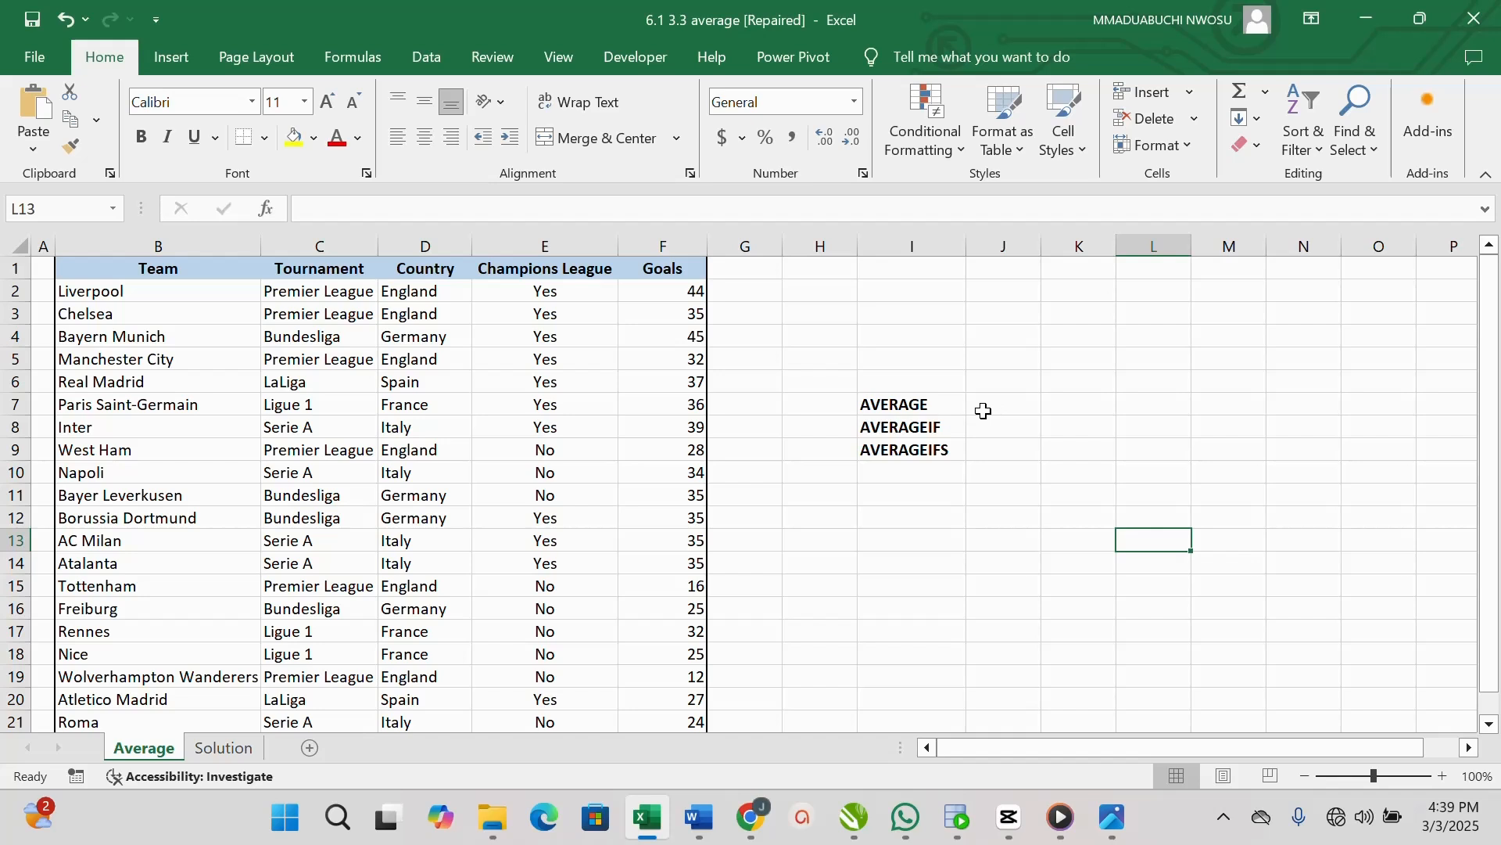
Enter the formula =AVERAGE(F2:F21) in cell J7 to average the Goals column.
{"action": "left_click", "coordinate": [983, 411]}
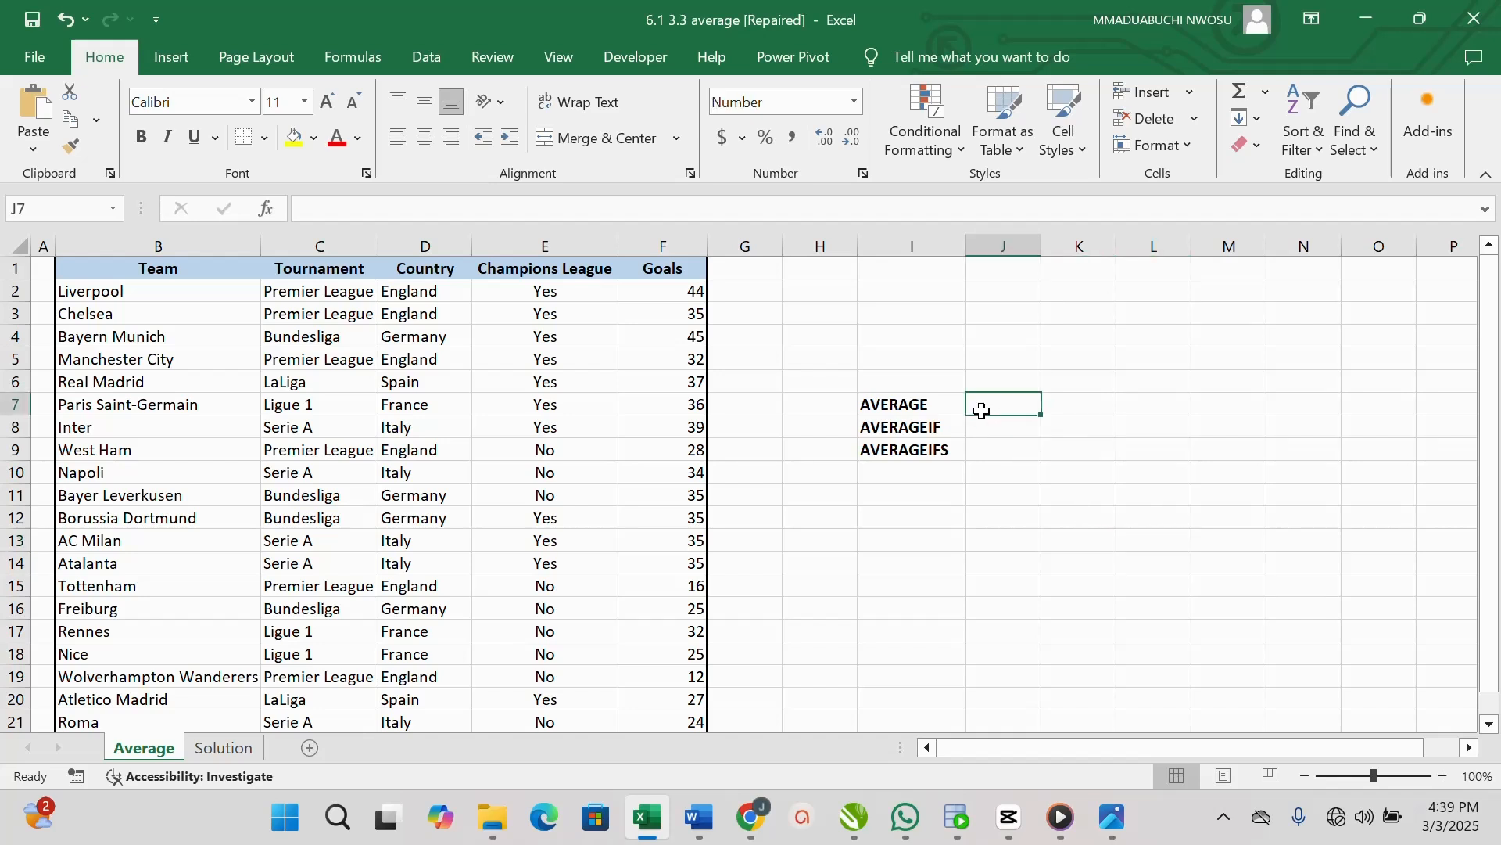
{"action": "type", "text": "="}
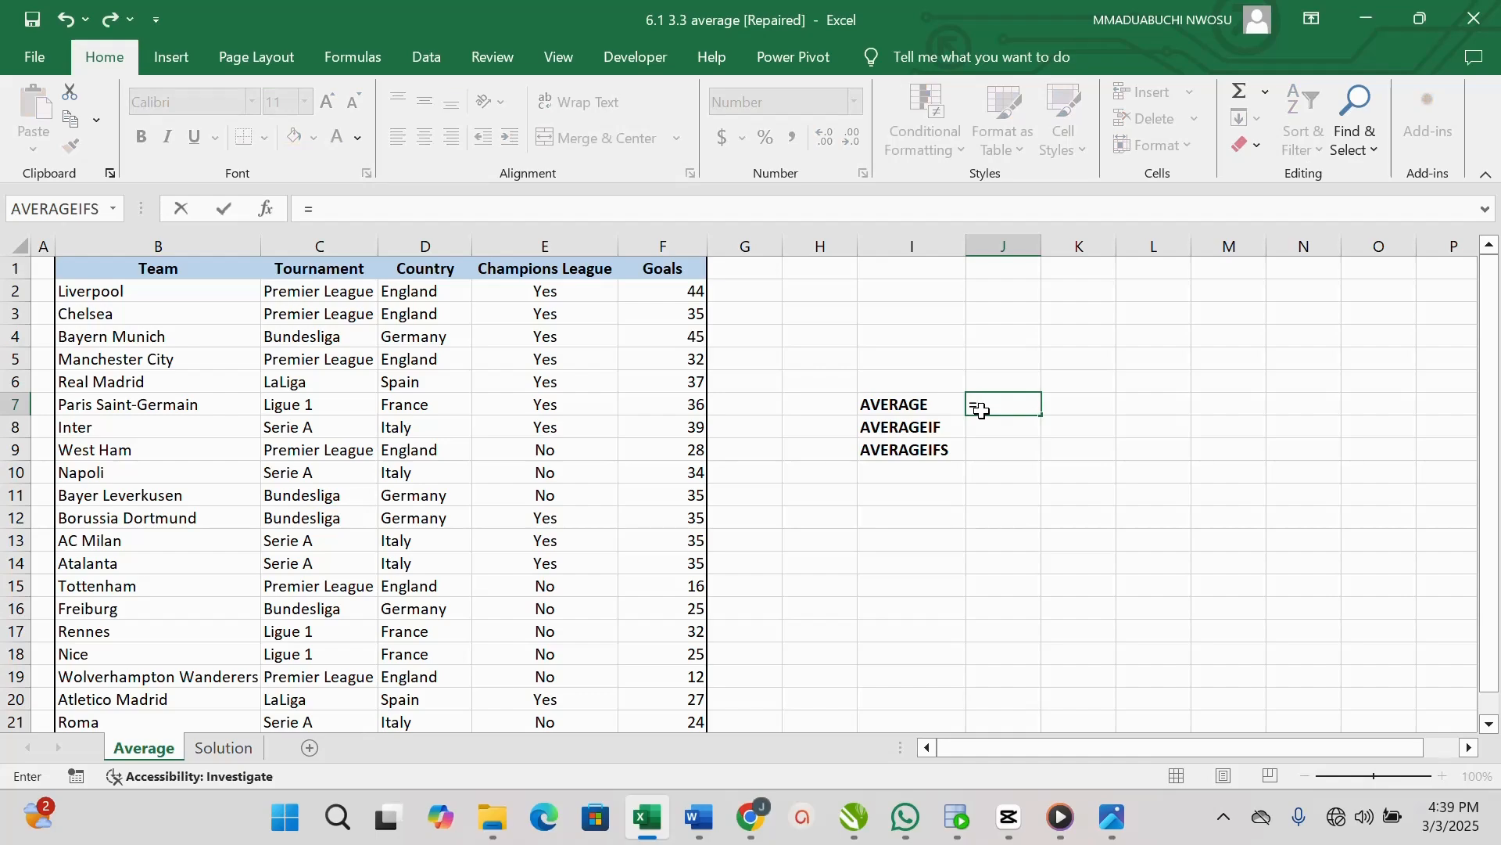
{"action": "type", "text": "aver"}
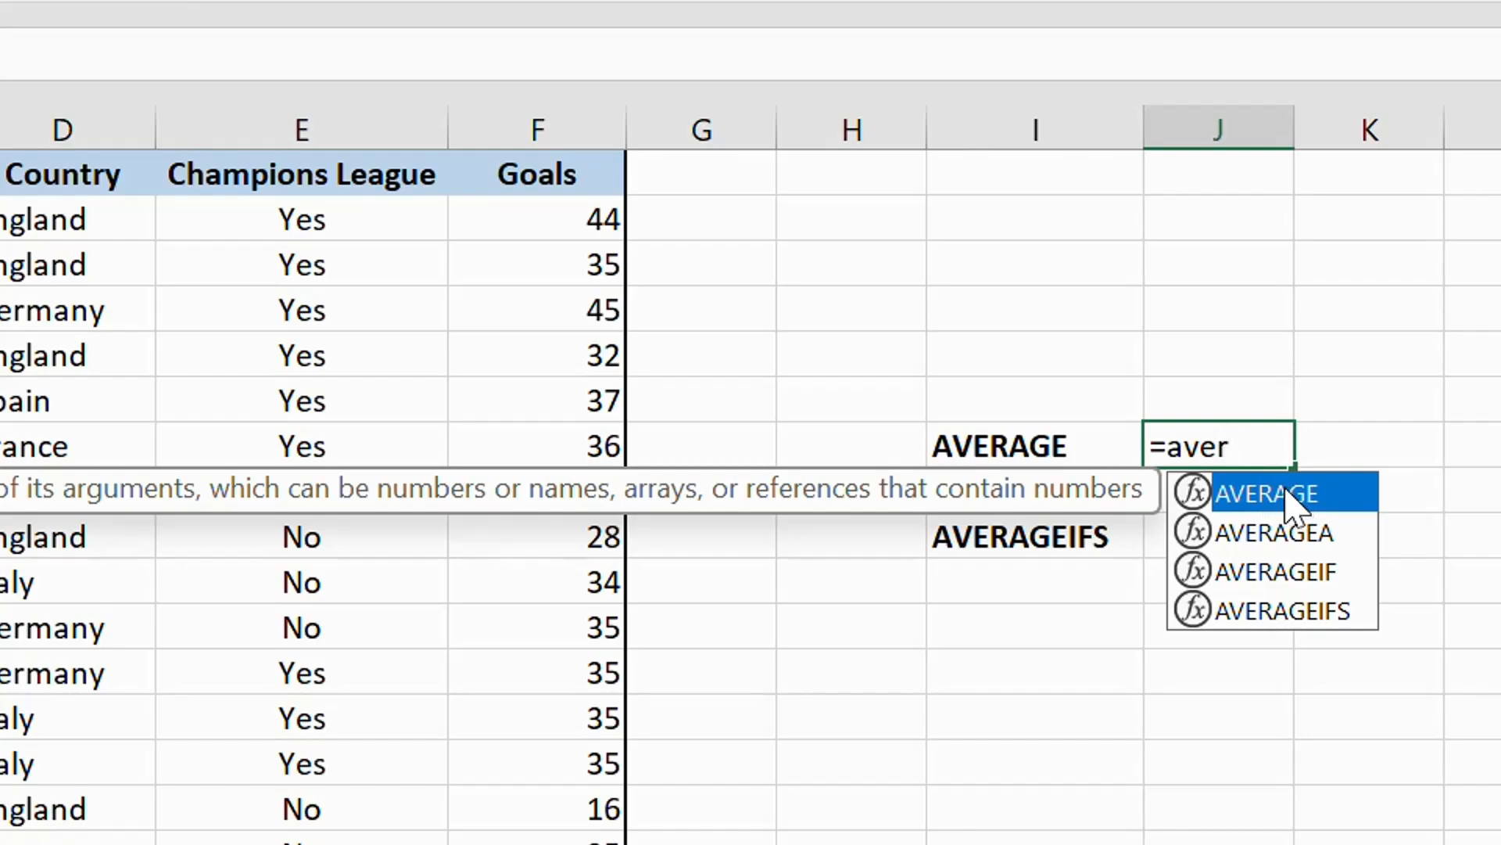
{"action": "double_click", "coordinate": [1291, 501]}
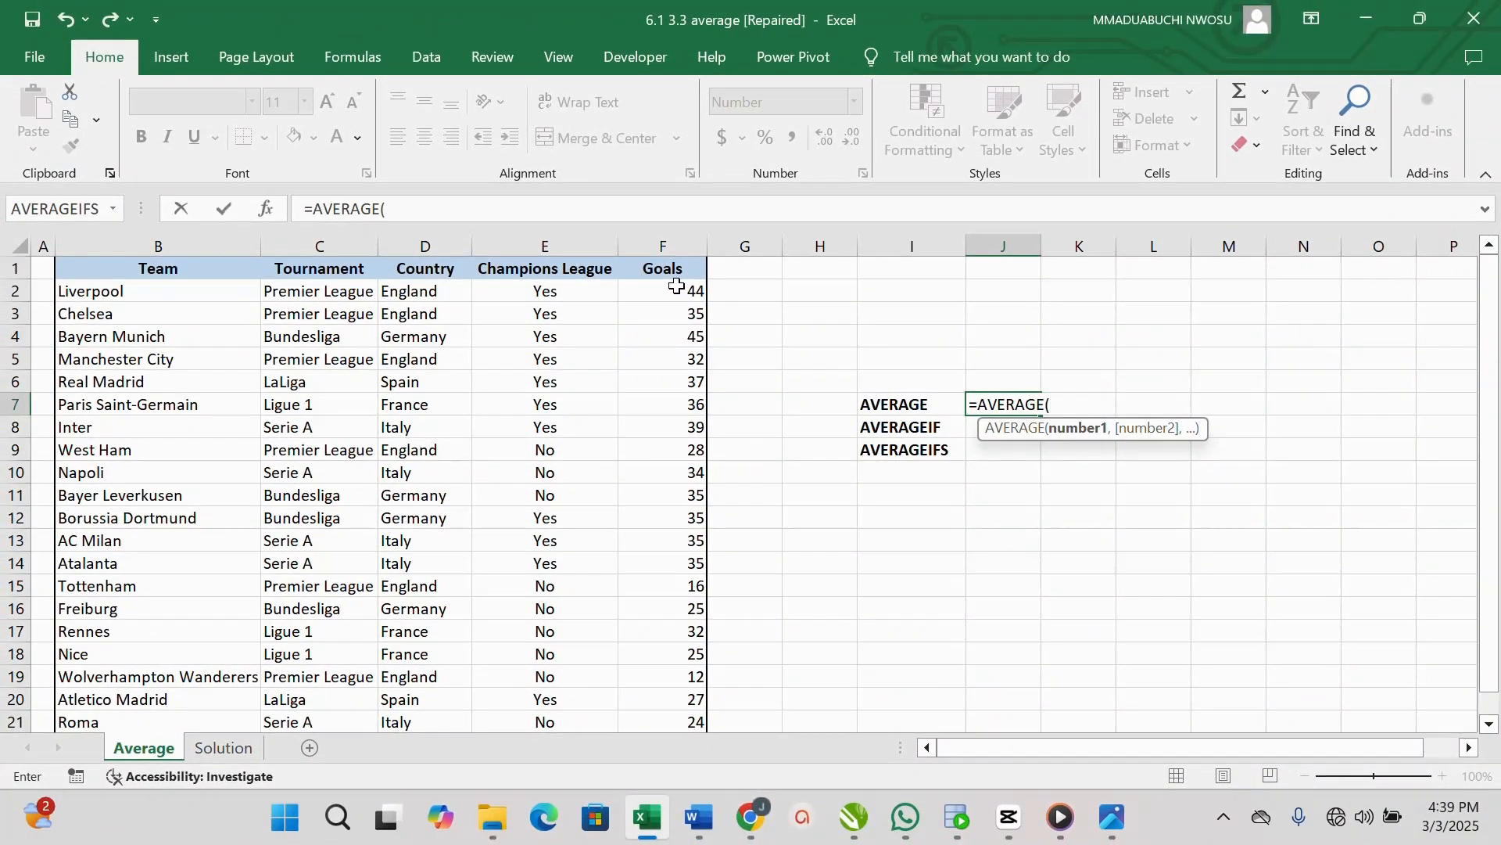
{"action": "left_click_drag", "start_coordinate": [670, 288], "coordinate": [665, 683]}
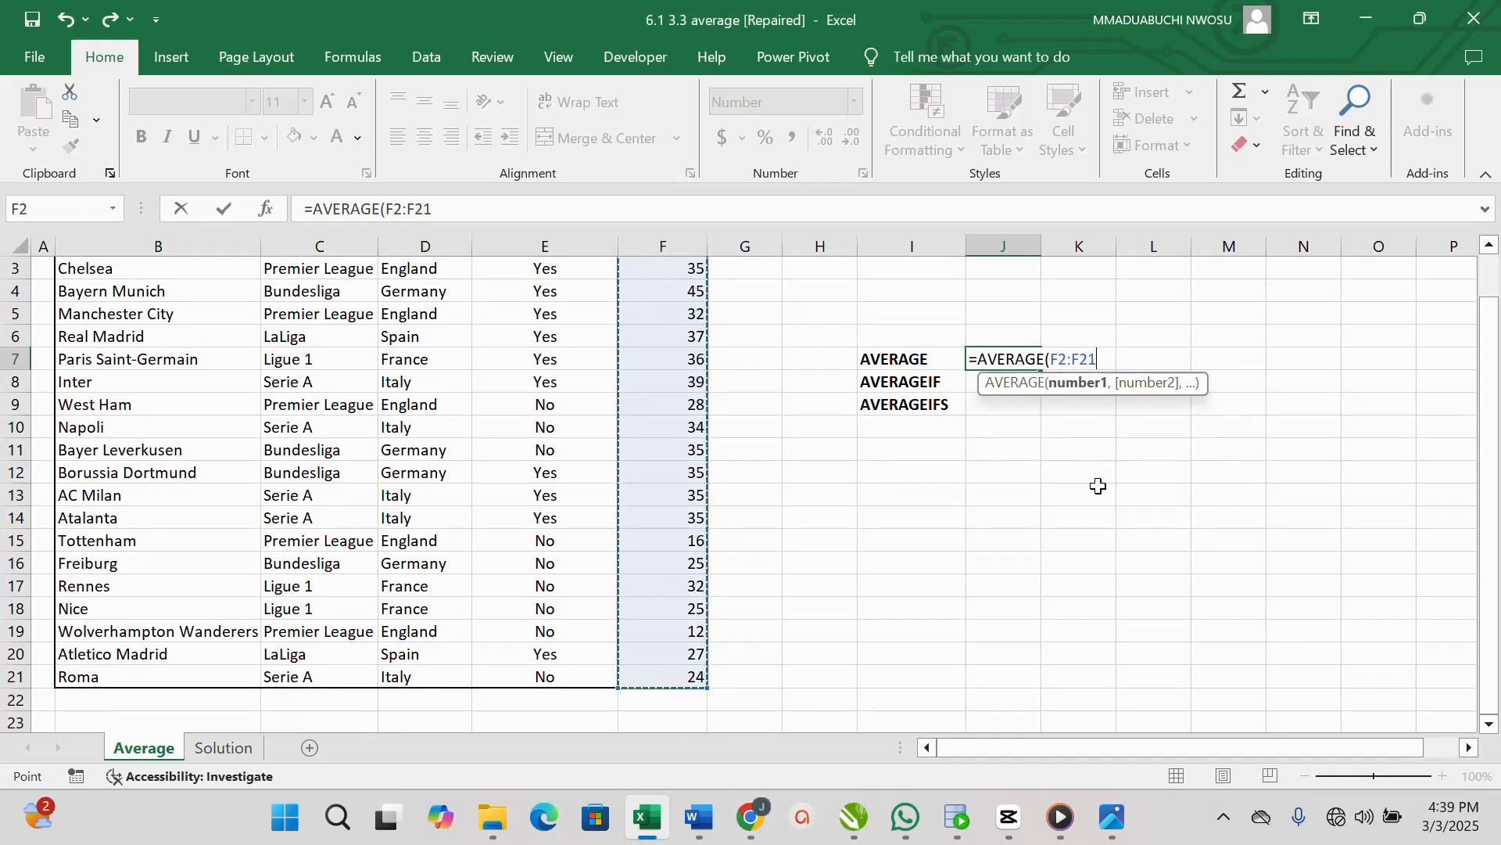
{"action": "type", "text": ")"}
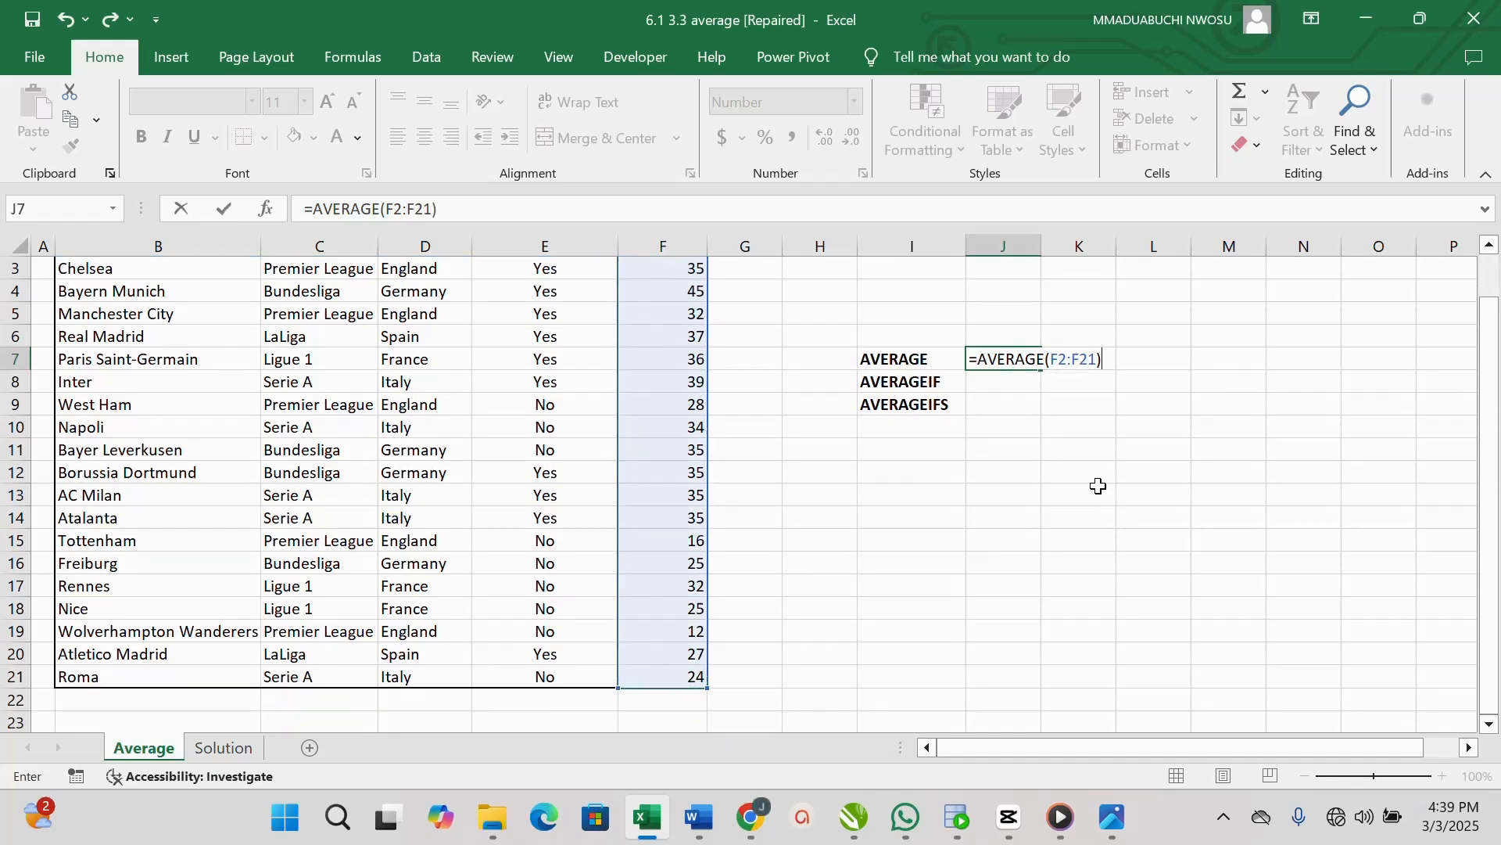
{"action": "key", "text": "Return"}
{"action": "left_click", "coordinate": [1014, 361]}
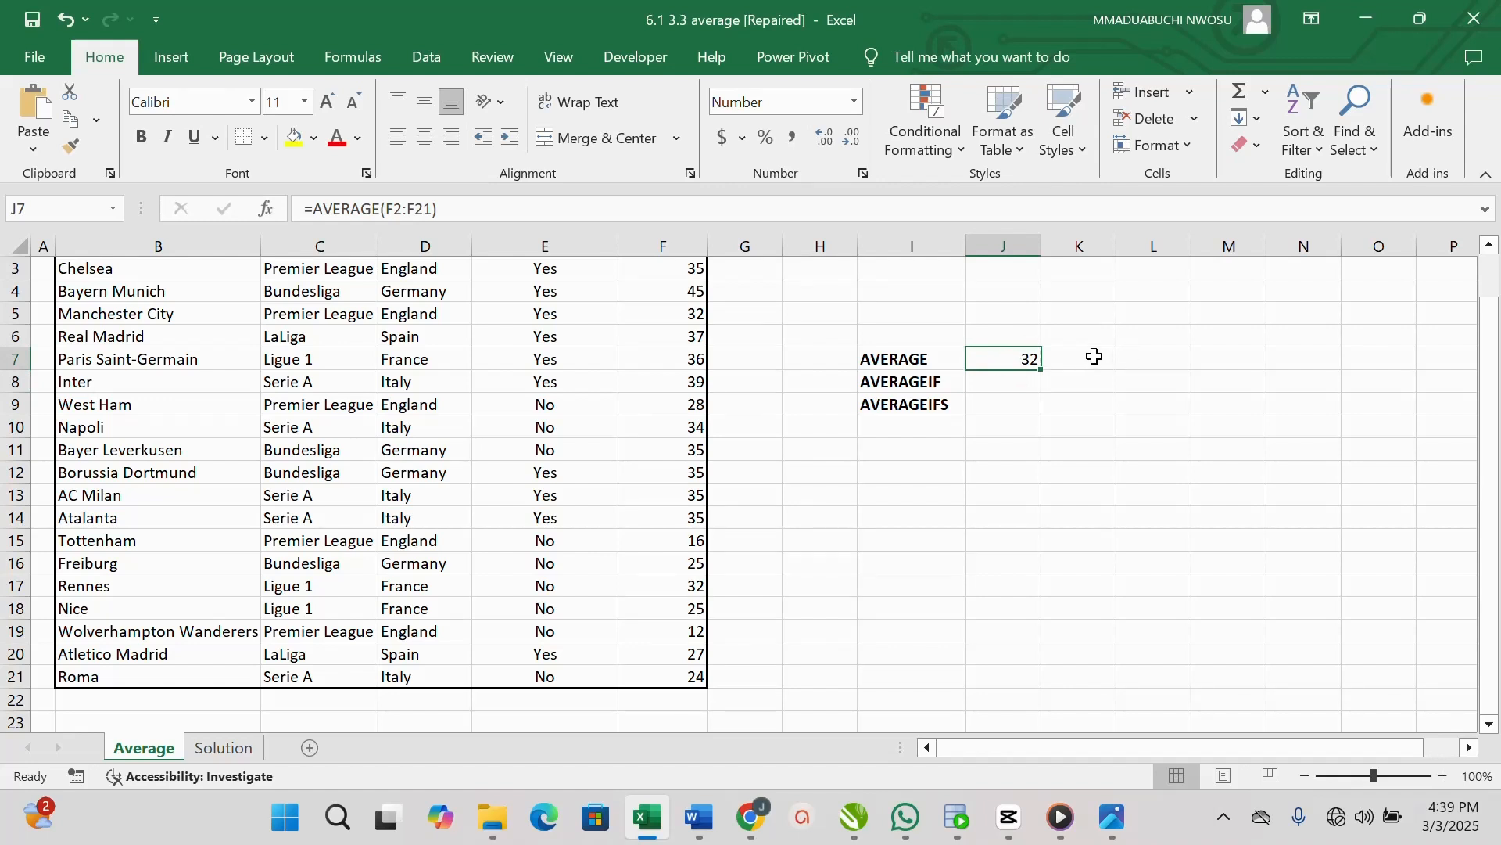
Start an AVERAGEIF formula in cell J8 with the Tournament column C2:C21 as its criteria range.
{"action": "left_click", "coordinate": [987, 384]}
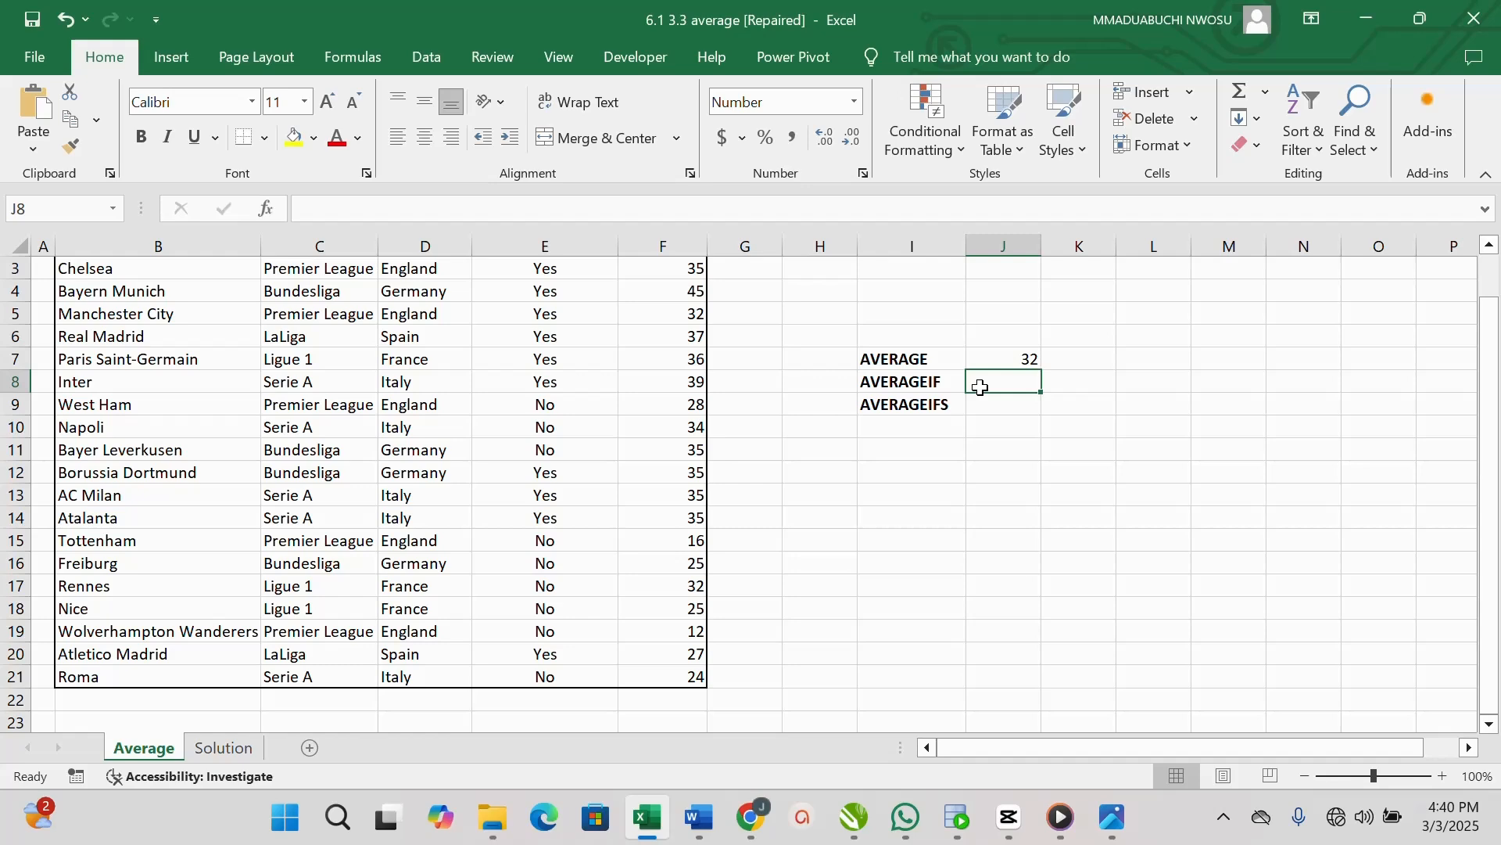
{"action": "type", "text": "="}
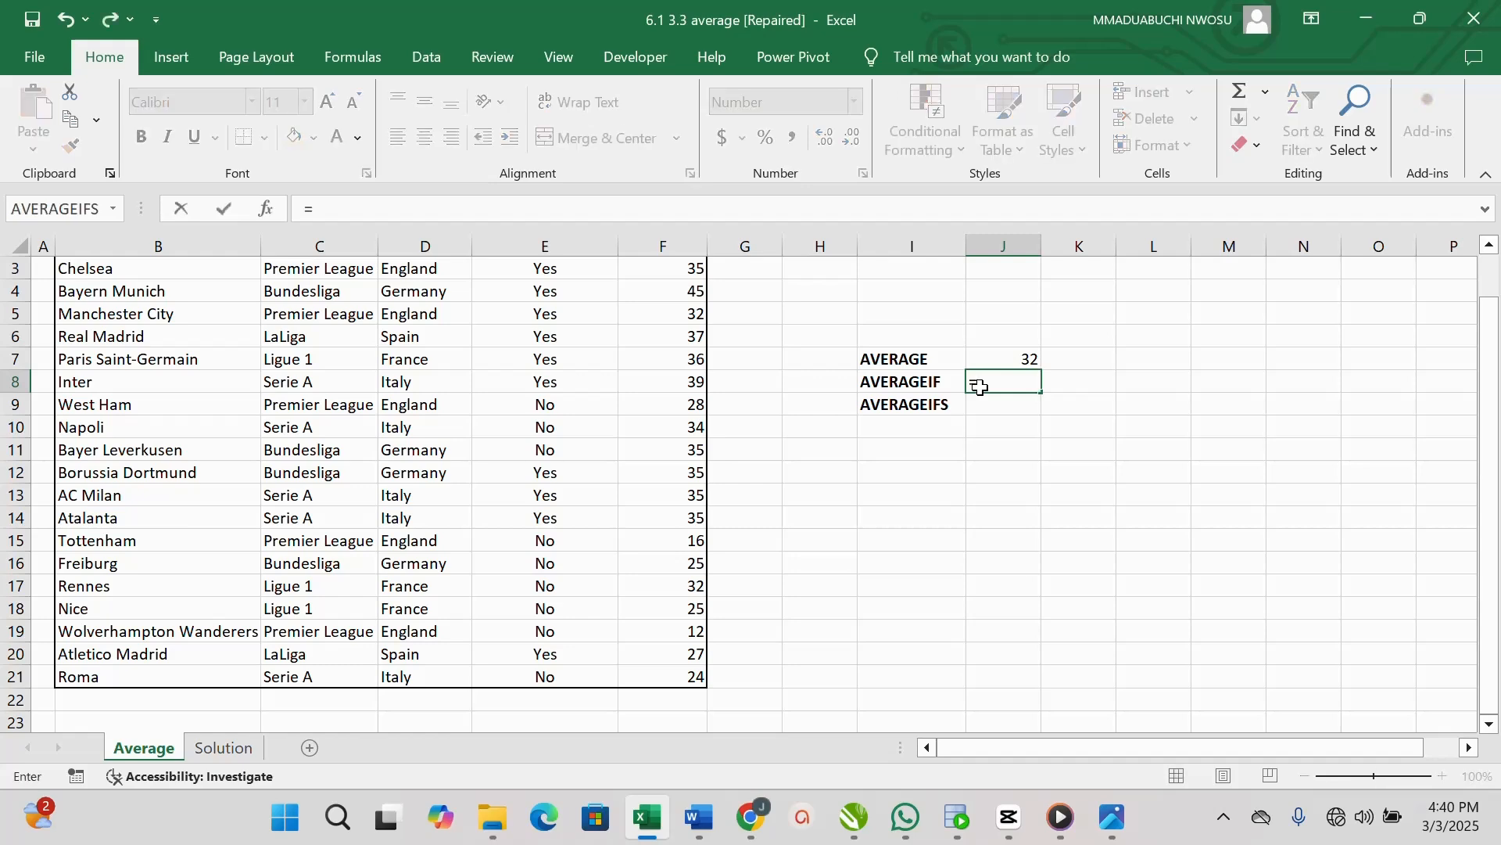
{"action": "type", "text": "aver"}
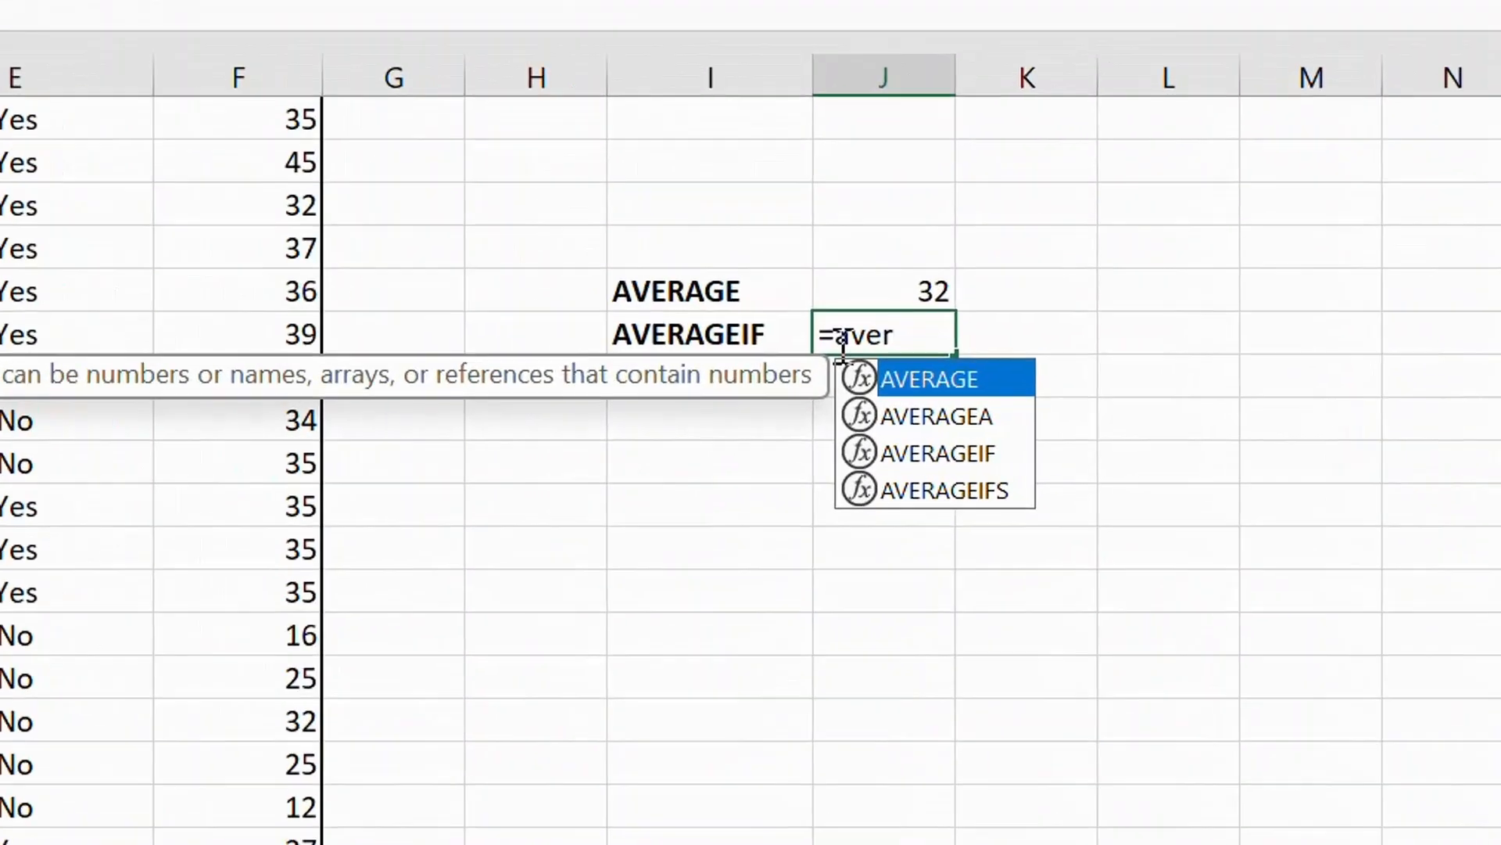
{"action": "double_click", "coordinate": [939, 454]}
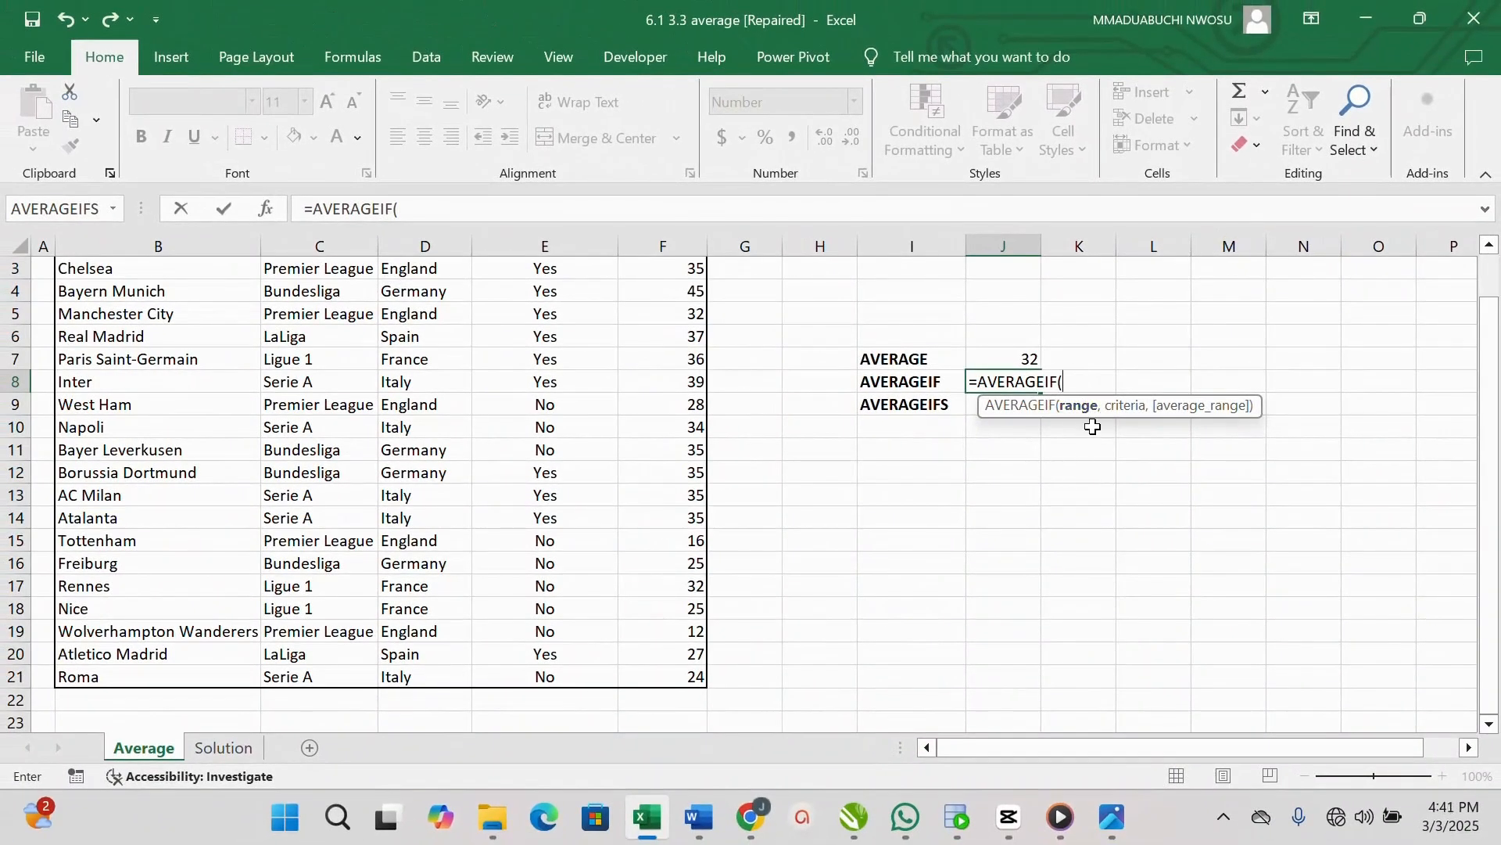
{"action": "scroll", "coordinate": [849, 421], "scroll_direction": "up", "scroll_amount": 1}
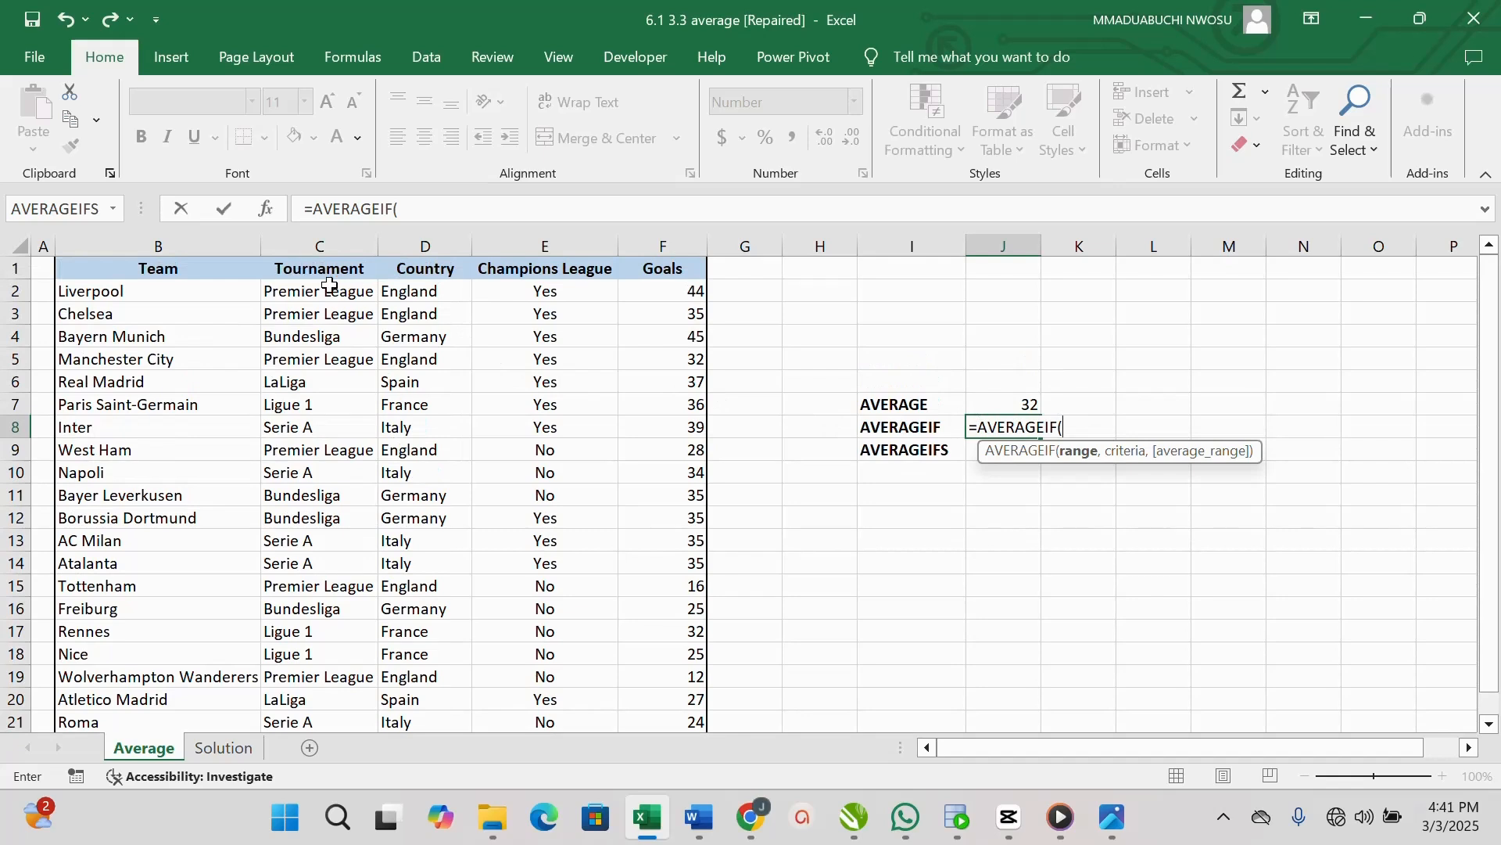
{"action": "left_click_drag", "start_coordinate": [320, 292], "coordinate": [308, 720]}
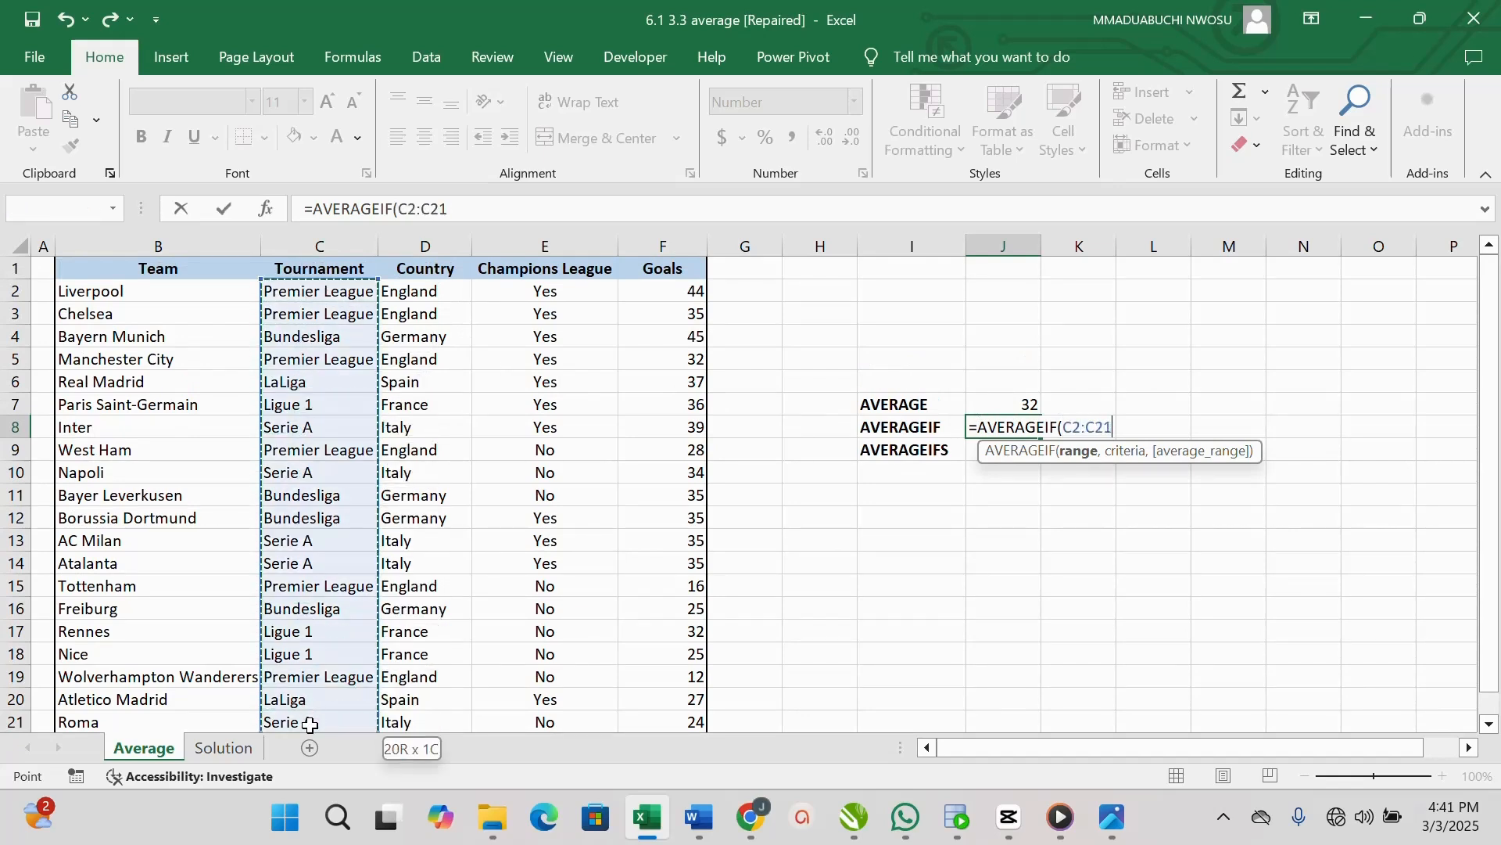
{"action": "scroll", "coordinate": [1202, 399], "scroll_direction": "down", "scroll_amount": 1}
{"action": "type", "text": ","}
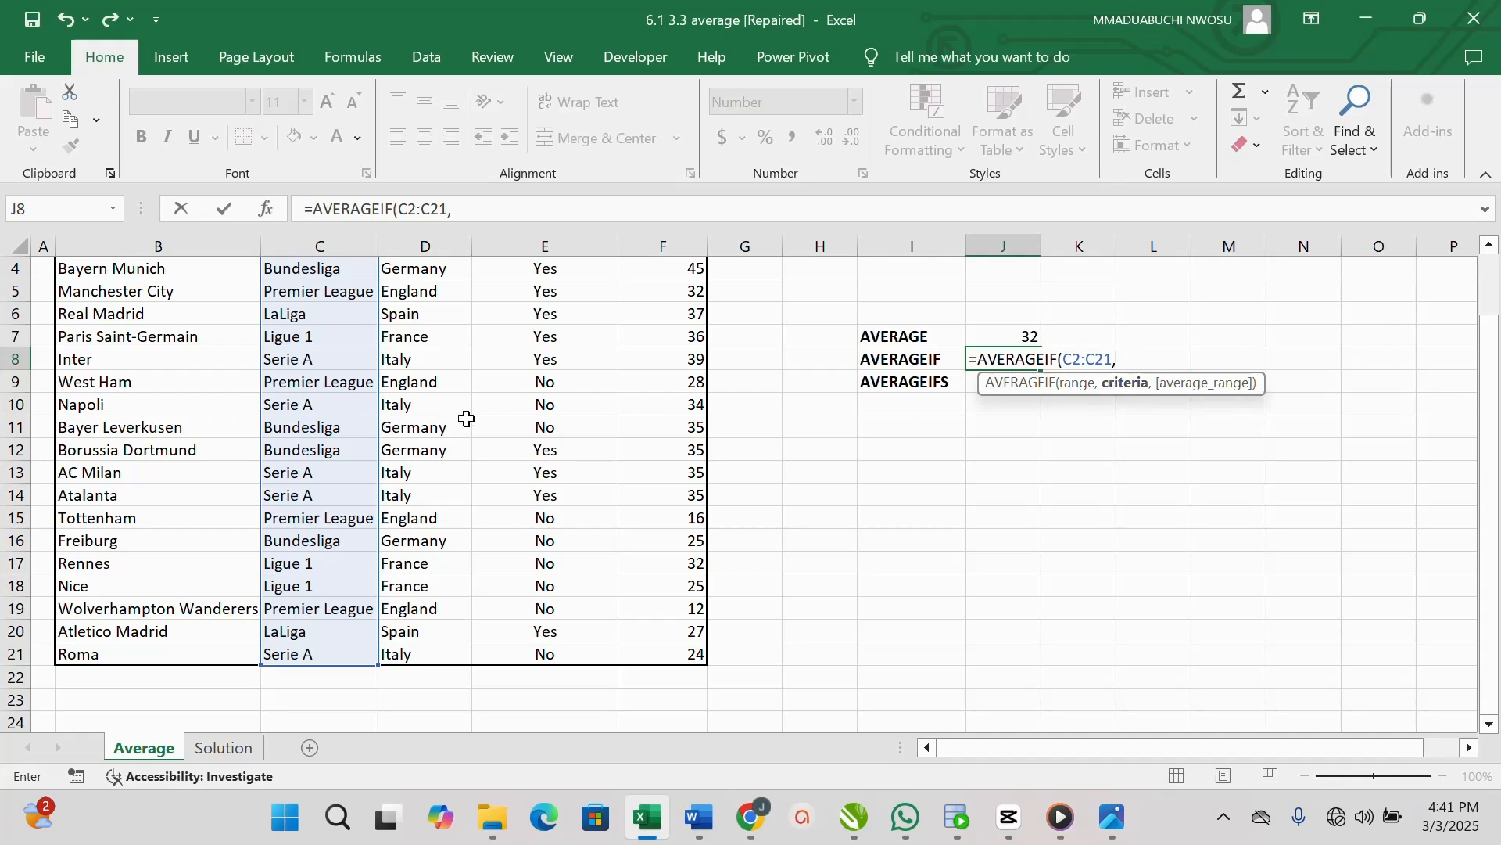
Complete the AVERAGEIF formula in J8 with C9 (Premier League) as the criterion and Goals F2:F21 as the average range.
{"action": "left_click", "coordinate": [289, 384]}
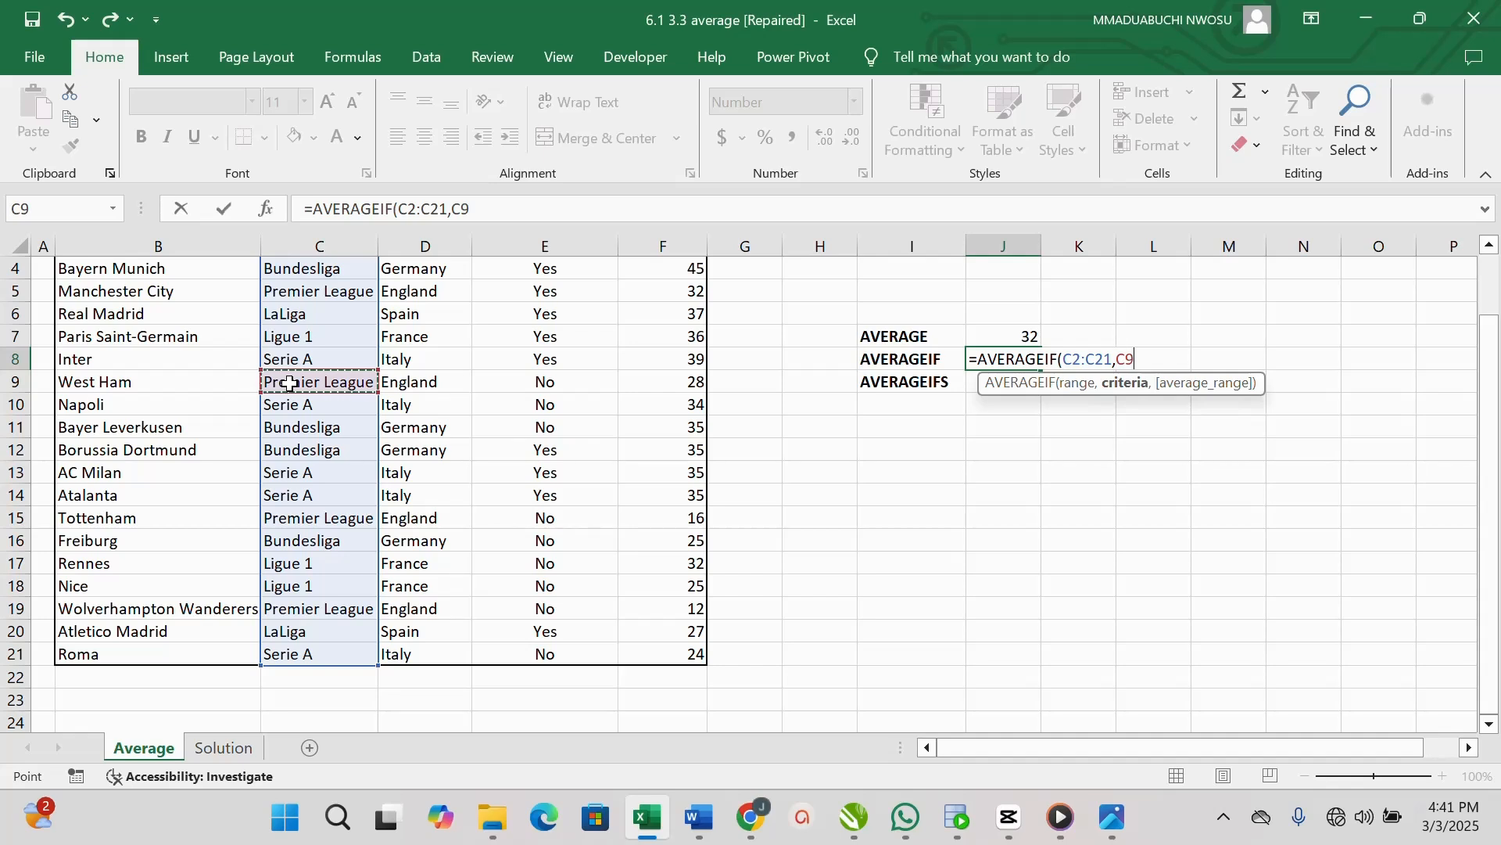
{"action": "type", "text": ","}
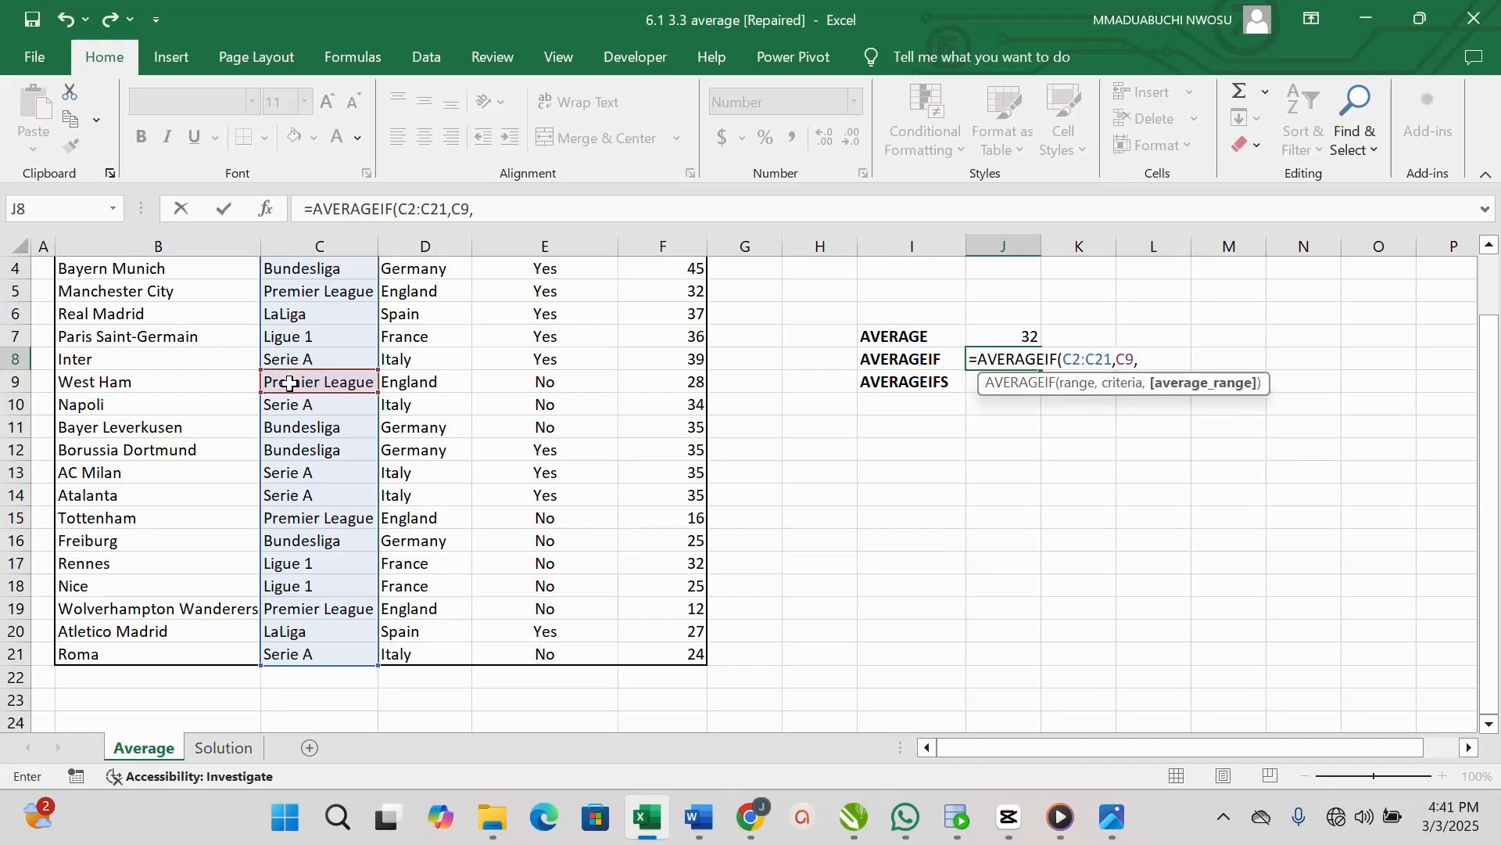
{"action": "scroll", "coordinate": [704, 395], "scroll_direction": "up", "scroll_amount": 1}
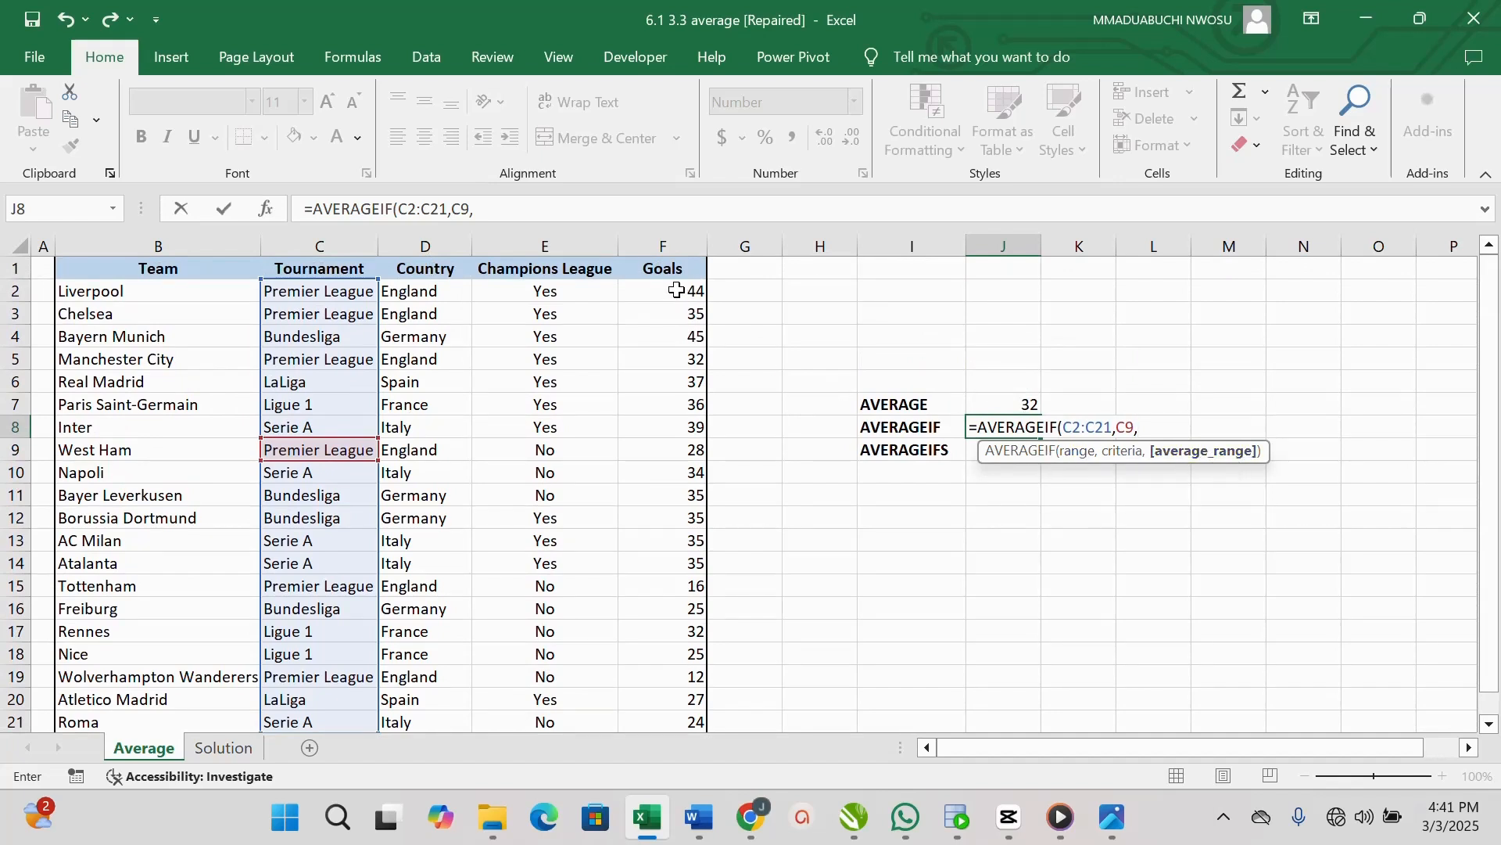
{"action": "left_click_drag", "start_coordinate": [680, 285], "coordinate": [684, 677]}
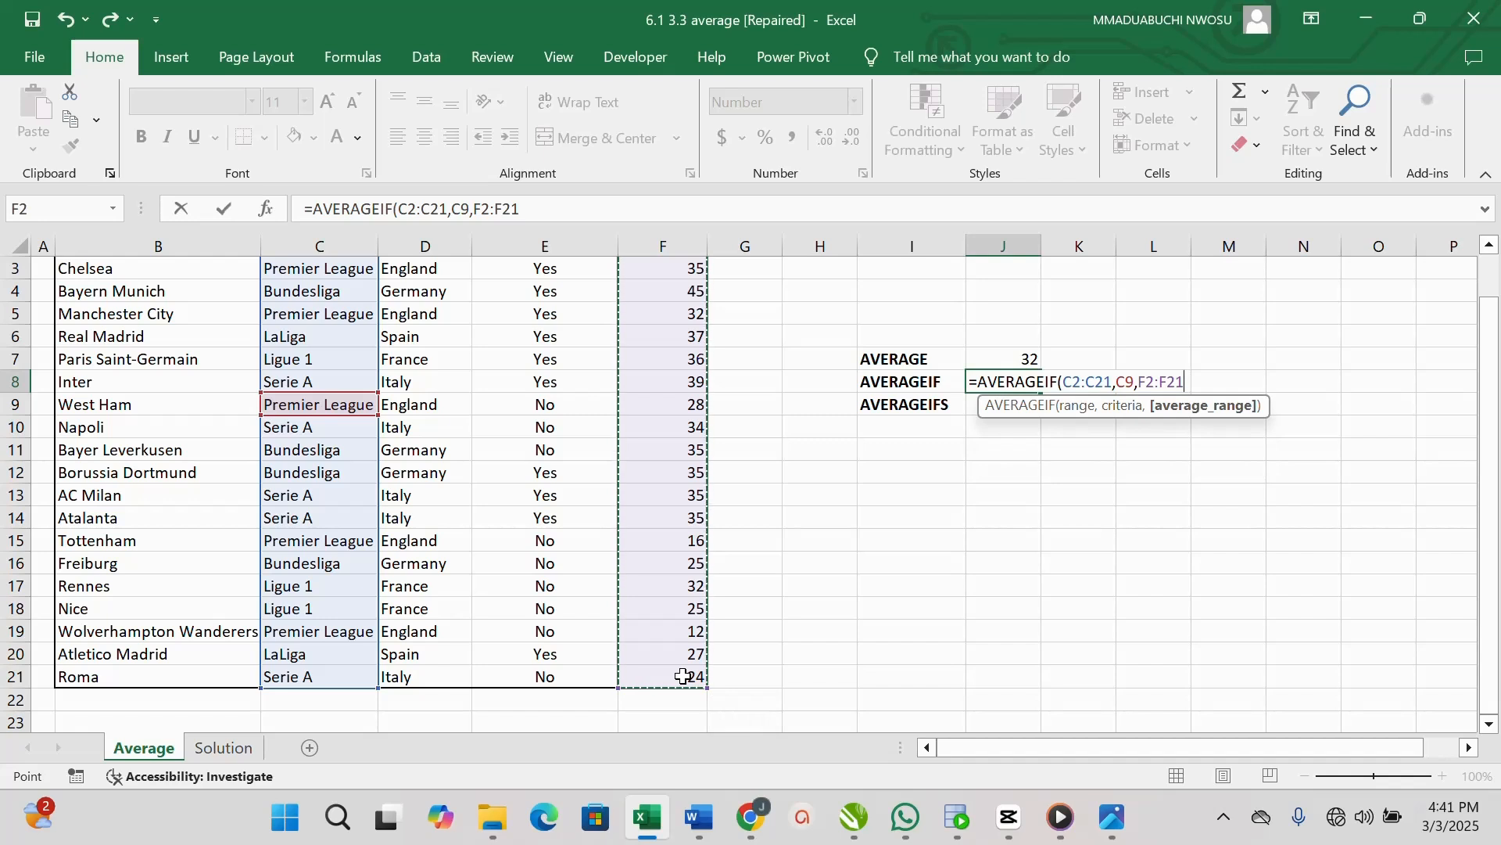
{"action": "type", "text": ")"}
{"action": "key", "text": "Return"}
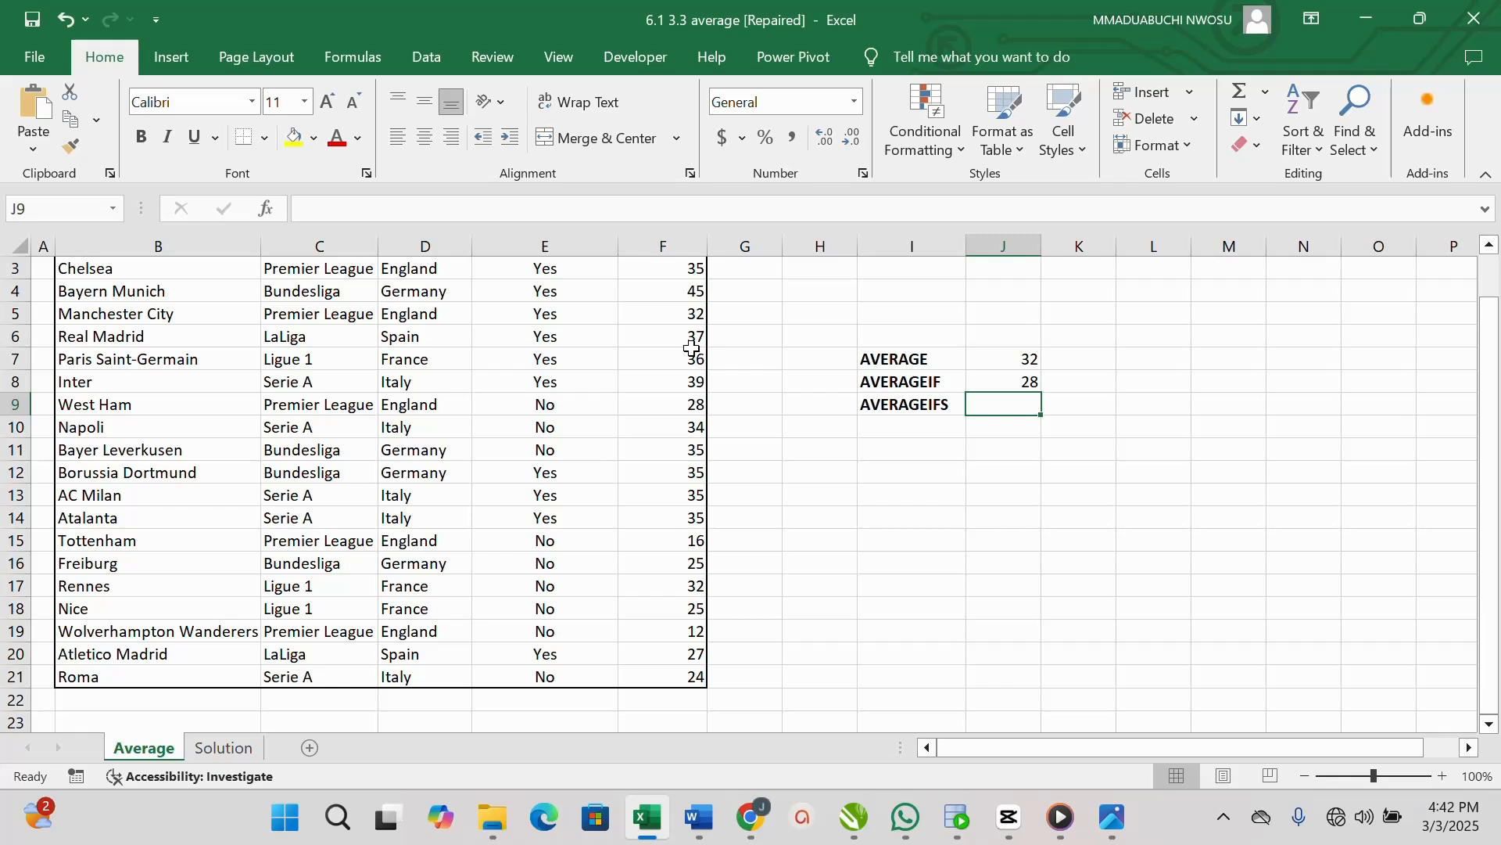
Start an AVERAGEIFS formula in J9 that averages Goals F2:F21, with Tournament C2:C21 matching C9 (Premier League) as the first condition.
{"action": "type", "text": "="}
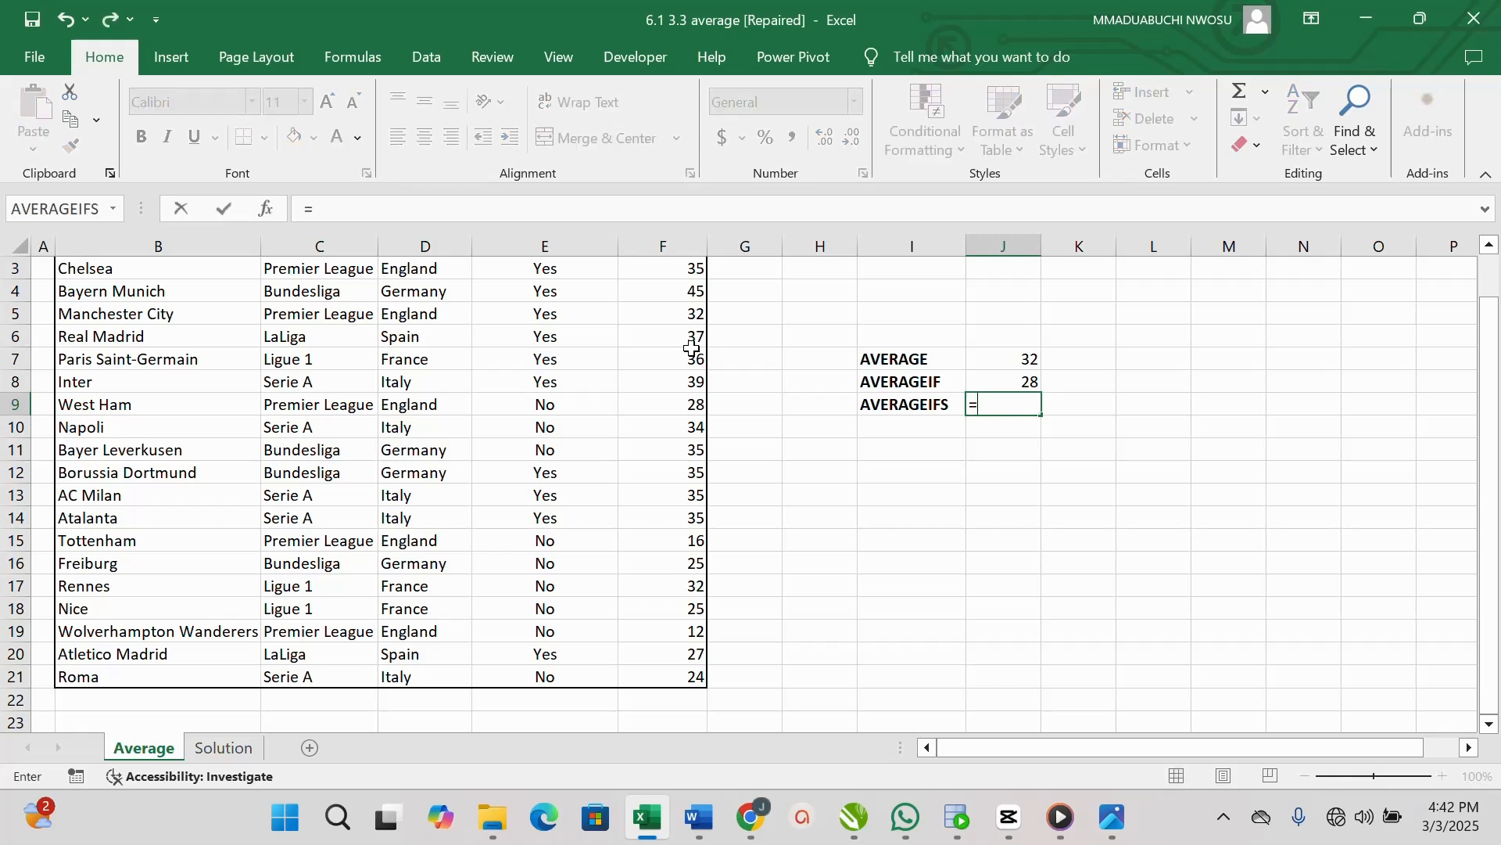
{"action": "type", "text": "ave"}
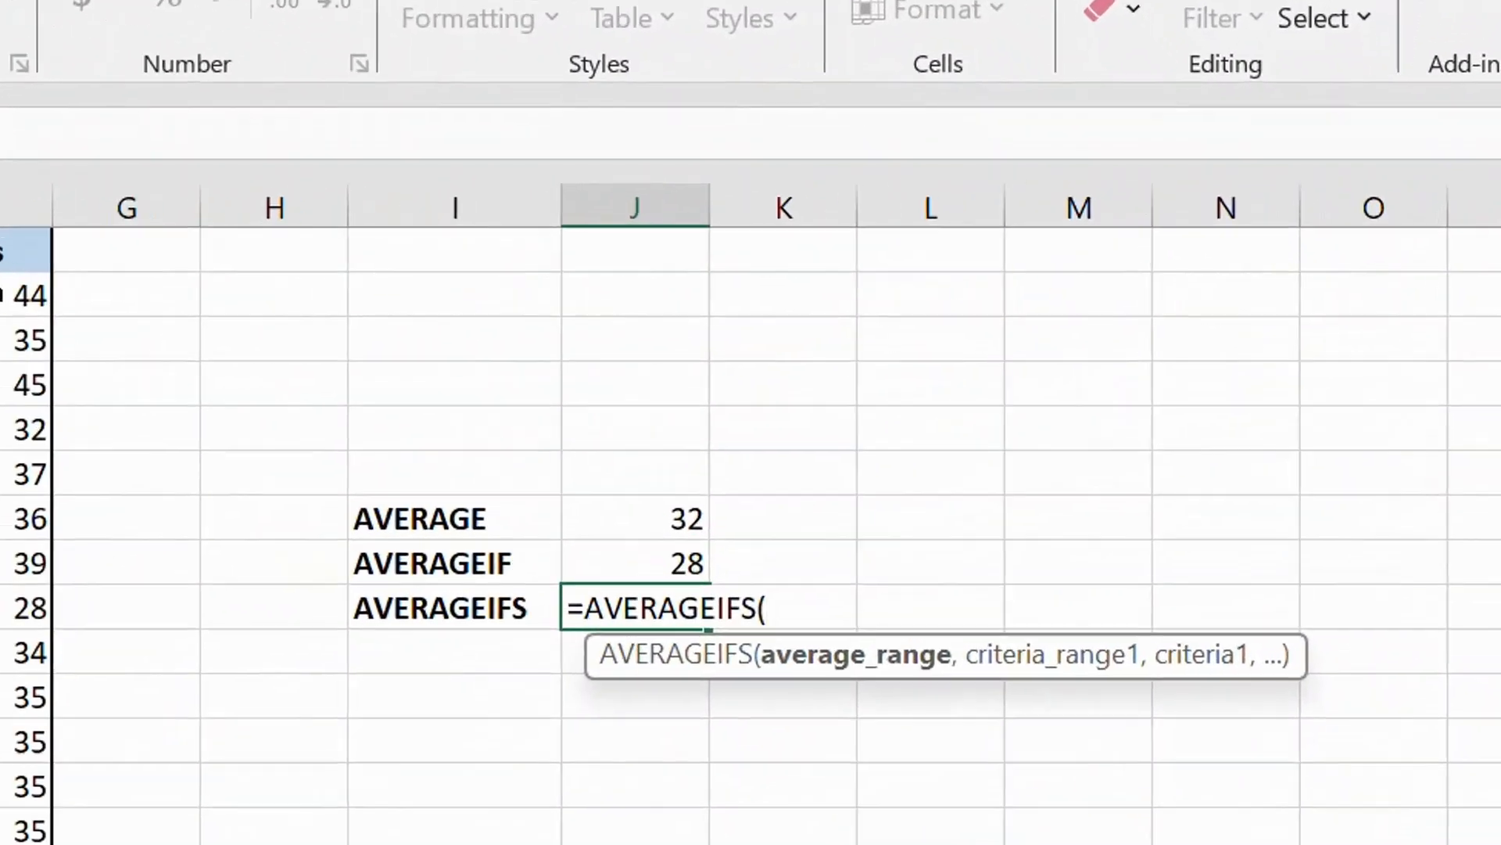
{"action": "left_click_drag", "start_coordinate": [24, 295], "coordinate": [24, 844]}
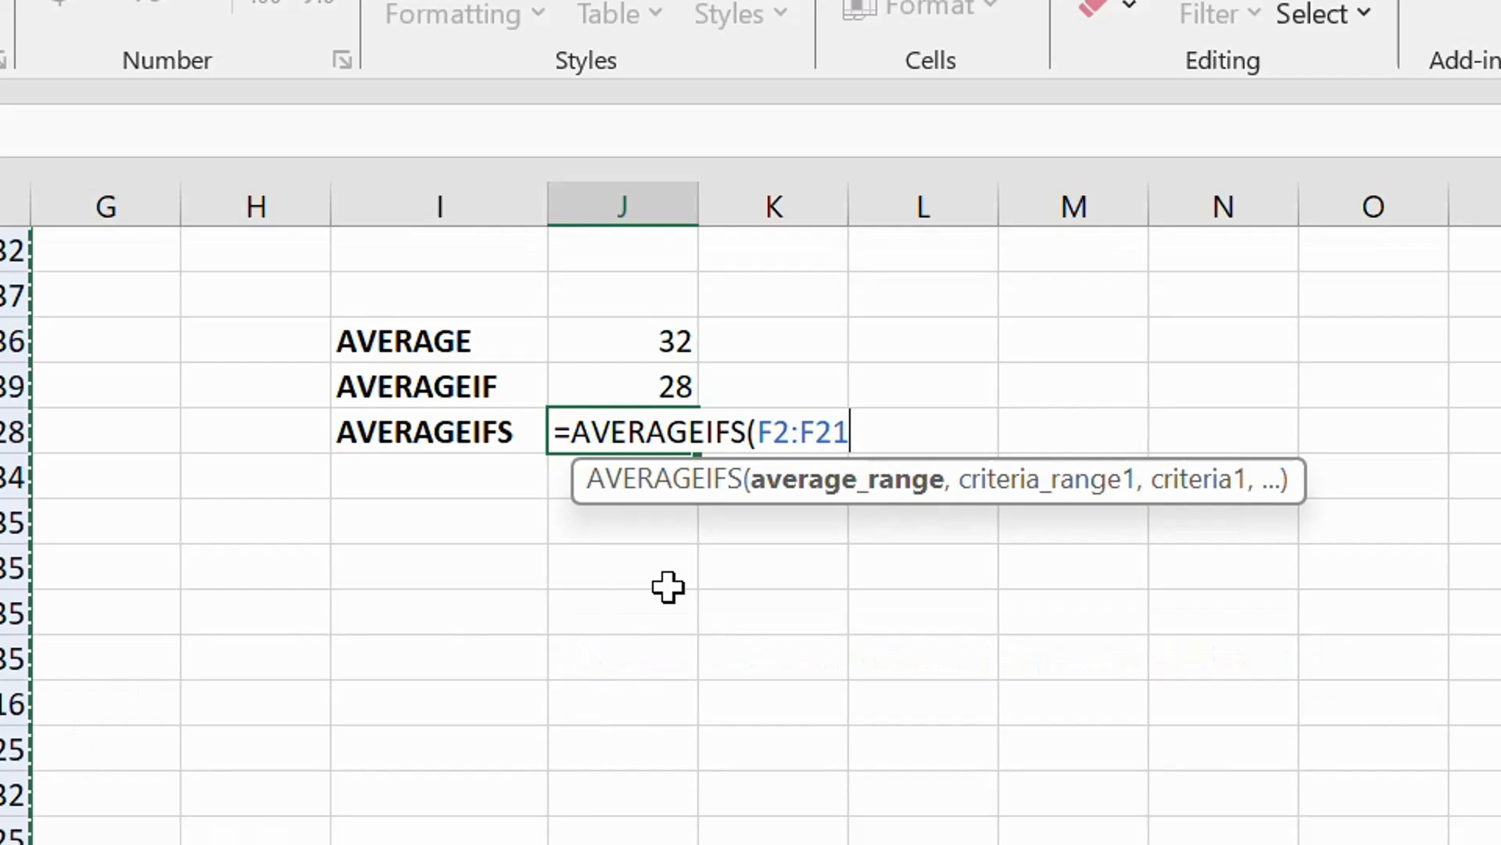
{"action": "type", "text": ","}
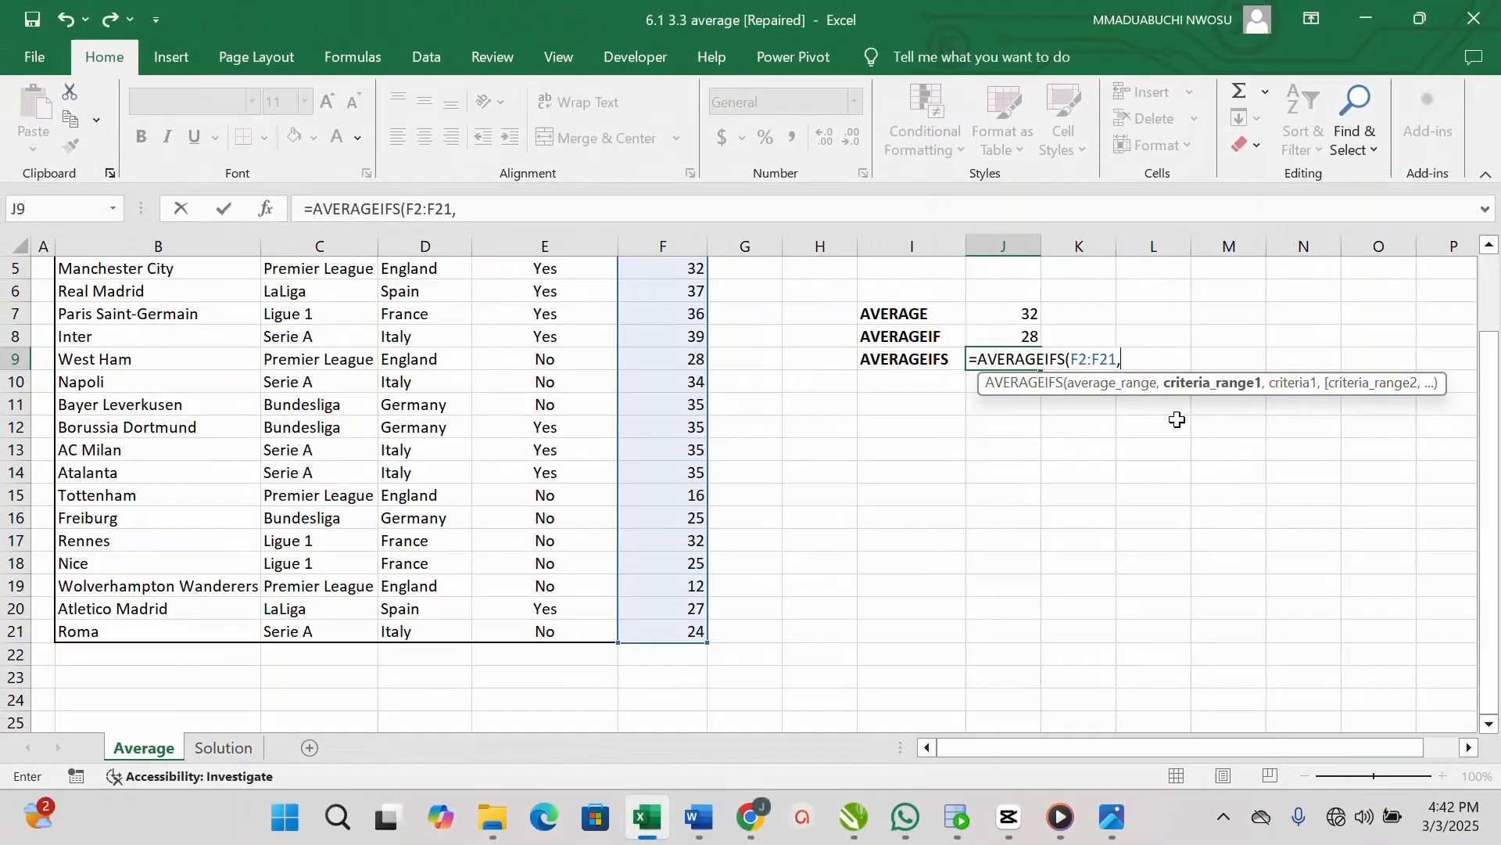
{"action": "left_click_drag", "start_coordinate": [0, 114], "coordinate": [0, 383]}
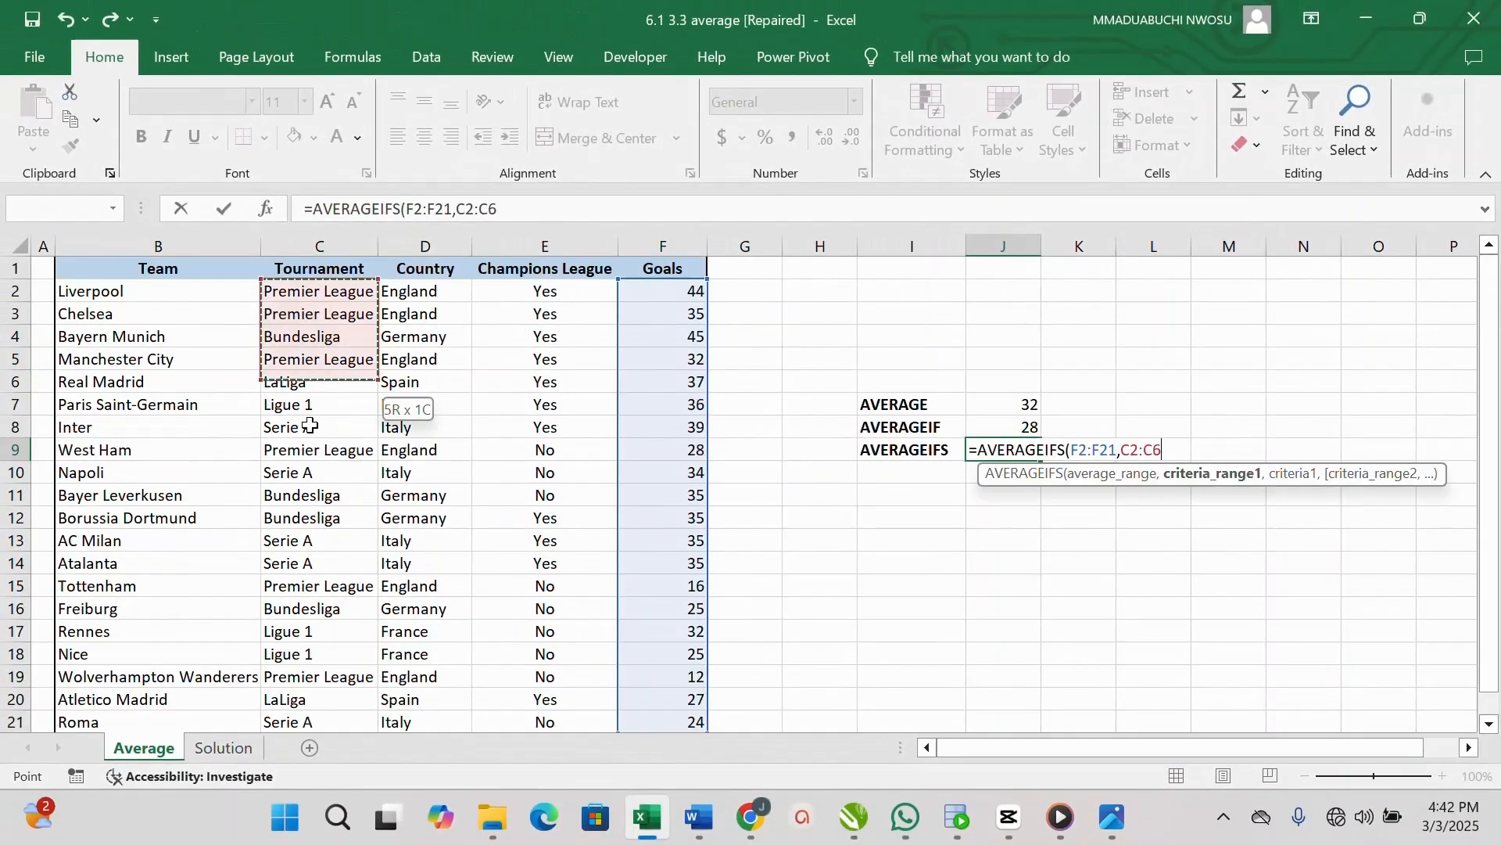
{"action": "left_click_drag", "start_coordinate": [310, 425], "coordinate": [318, 666]}
{"action": "type", "text": ","}
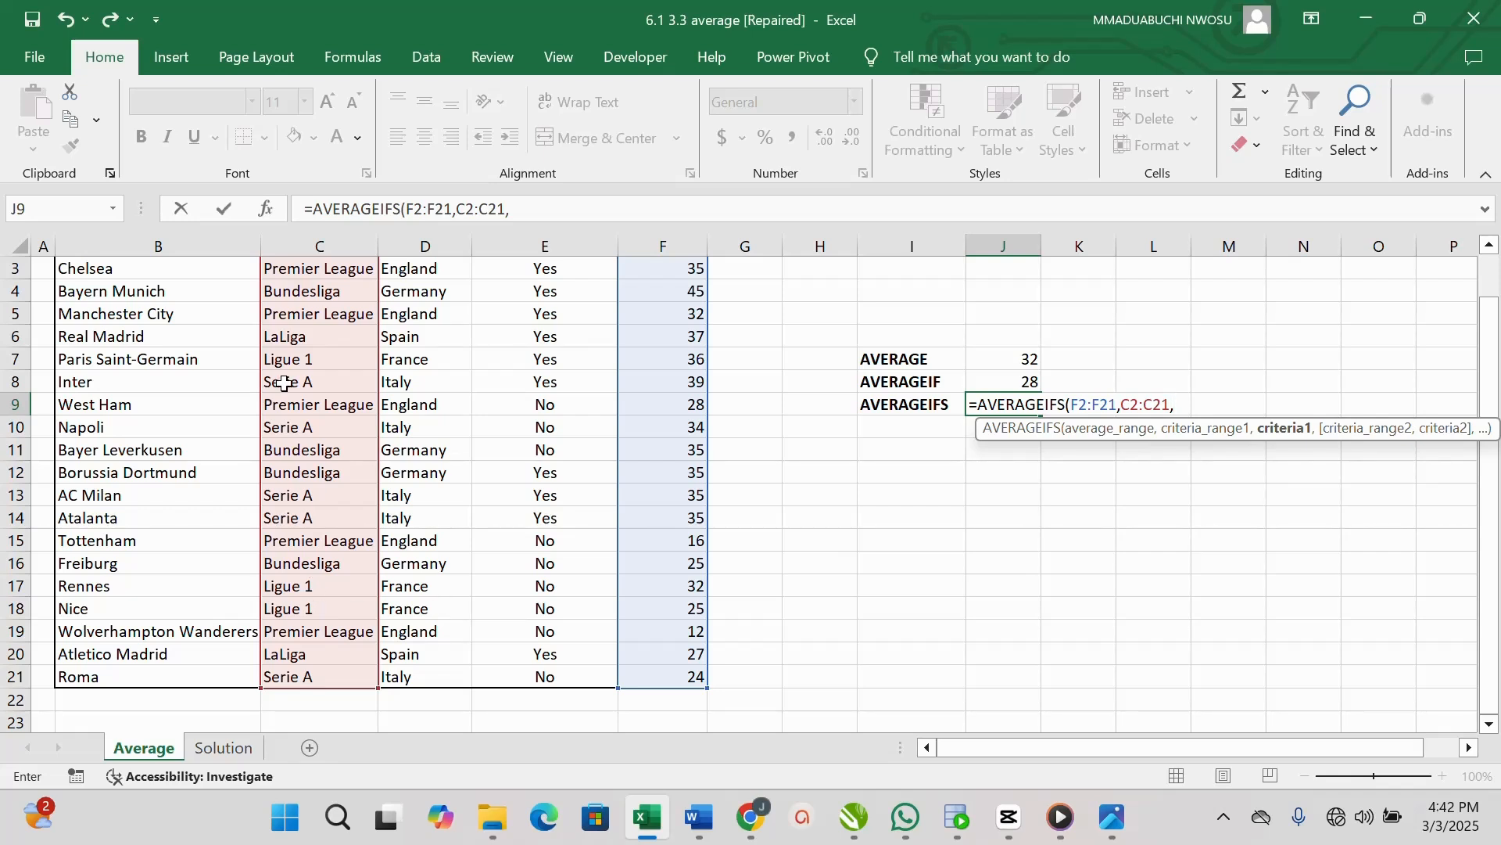
{"action": "left_click", "coordinate": [322, 406]}
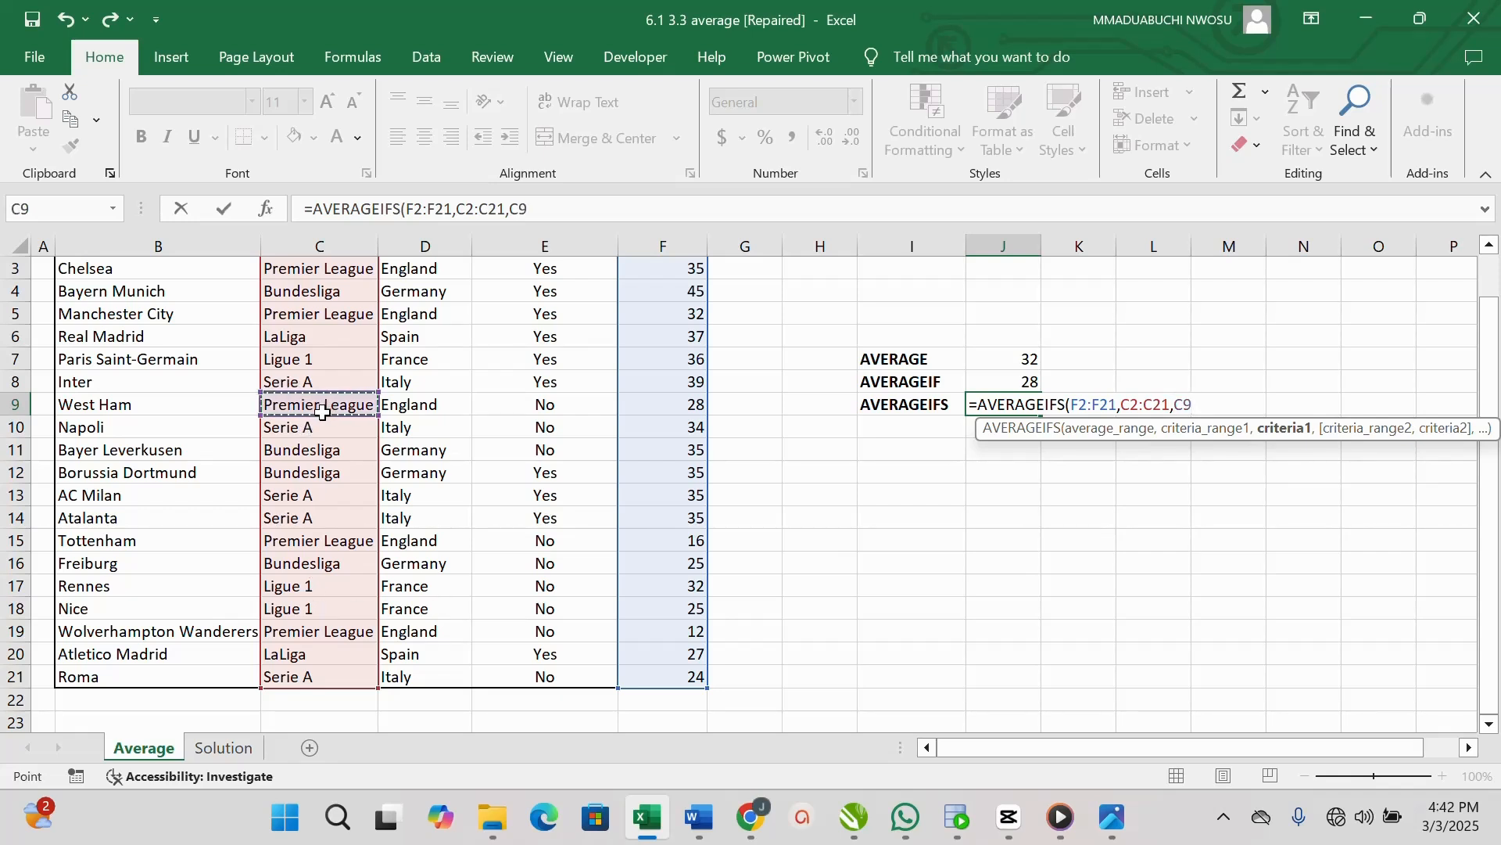
{"action": "type", "text": ",C9"}
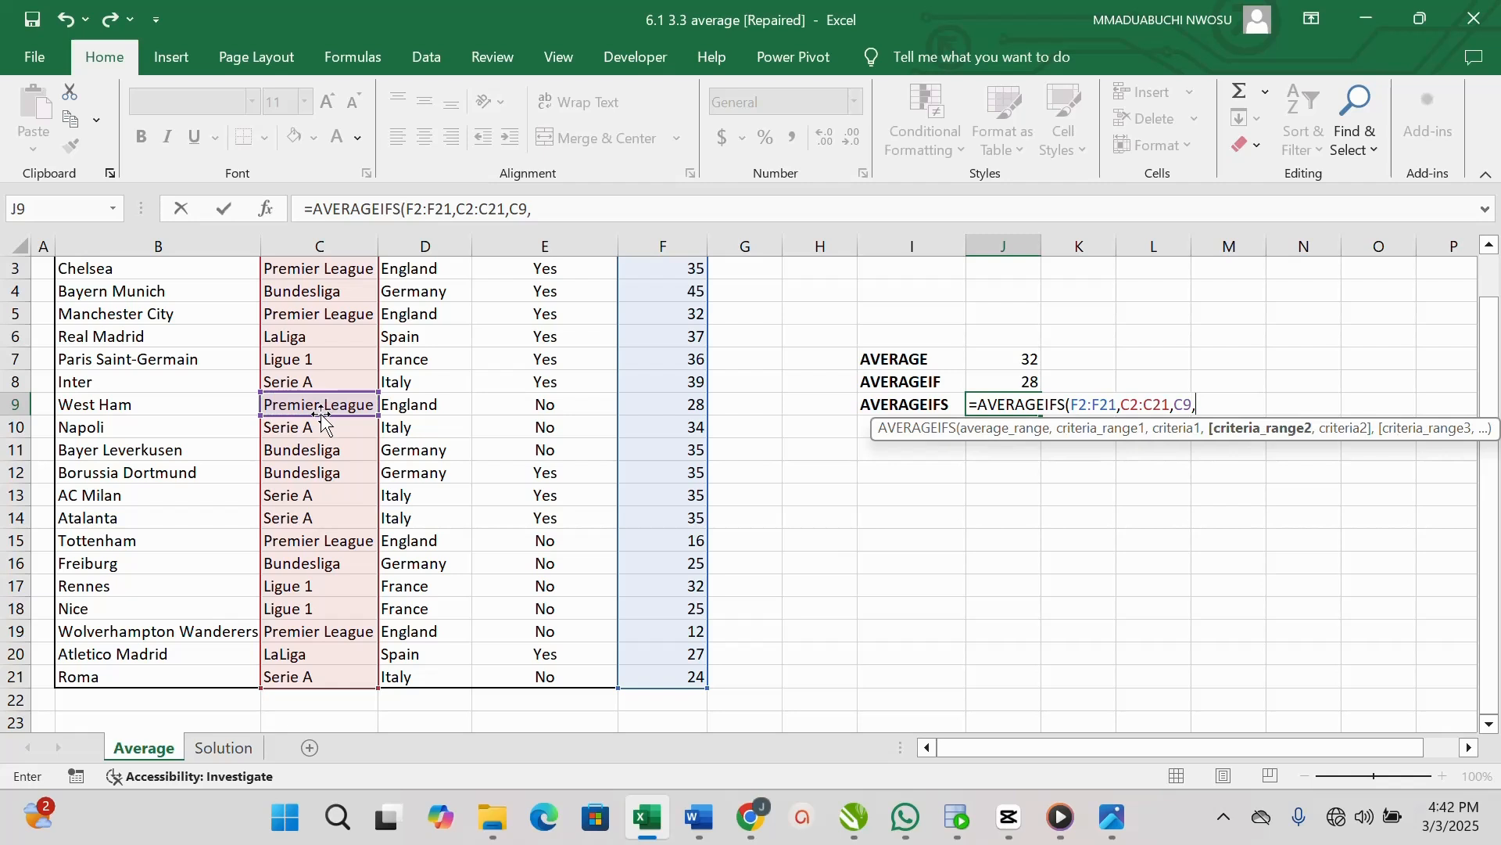
{"action": "type", "text": ","}
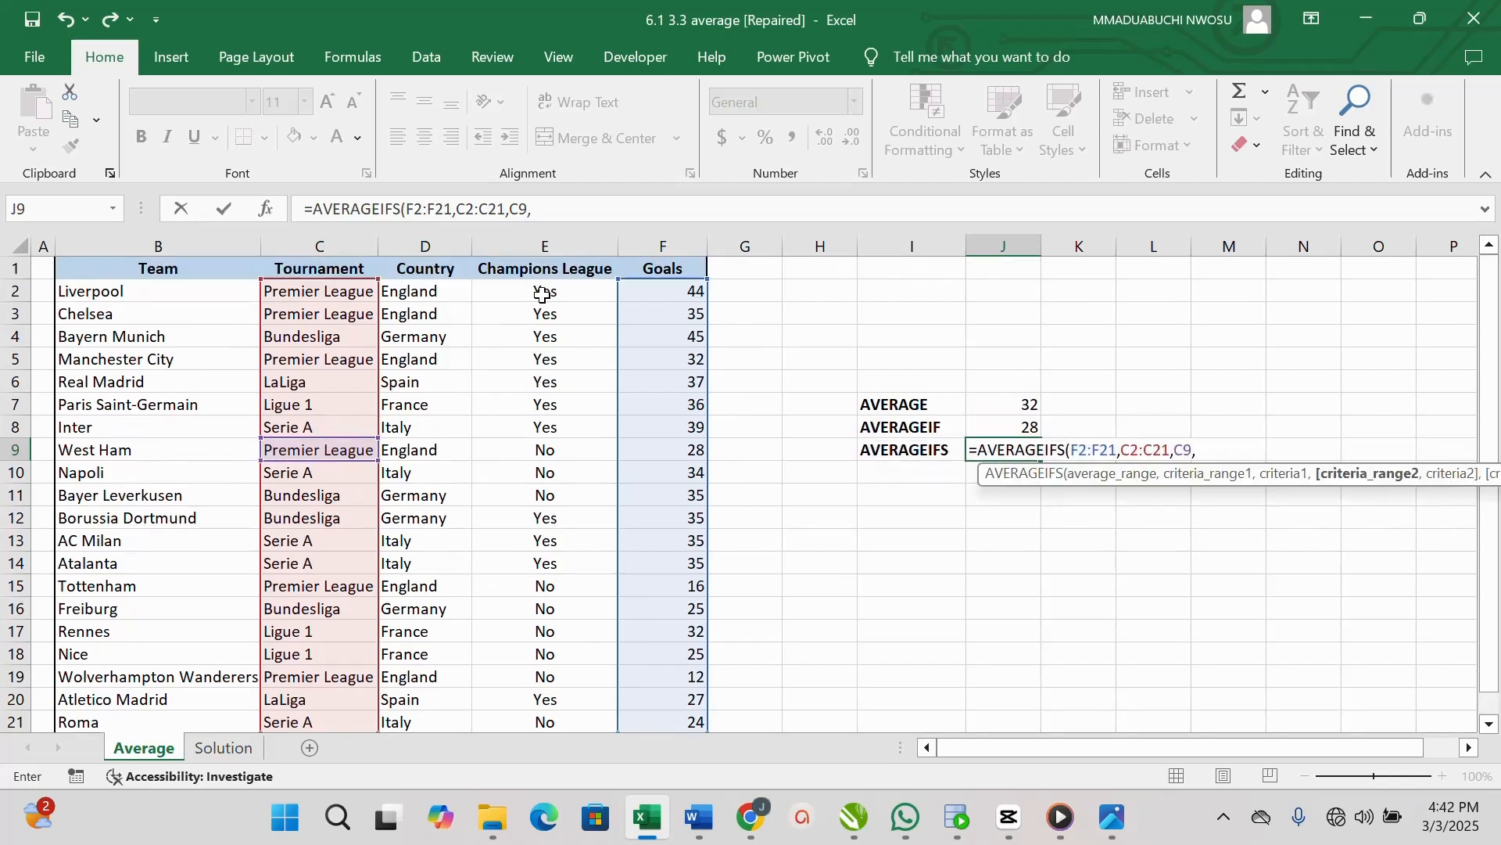
Complete the AVERAGEIFS formula in J9 with a second condition: Champions League range E2:E21 matching E5 (Yes).
{"action": "left_click_drag", "start_coordinate": [545, 291], "coordinate": [559, 678]}
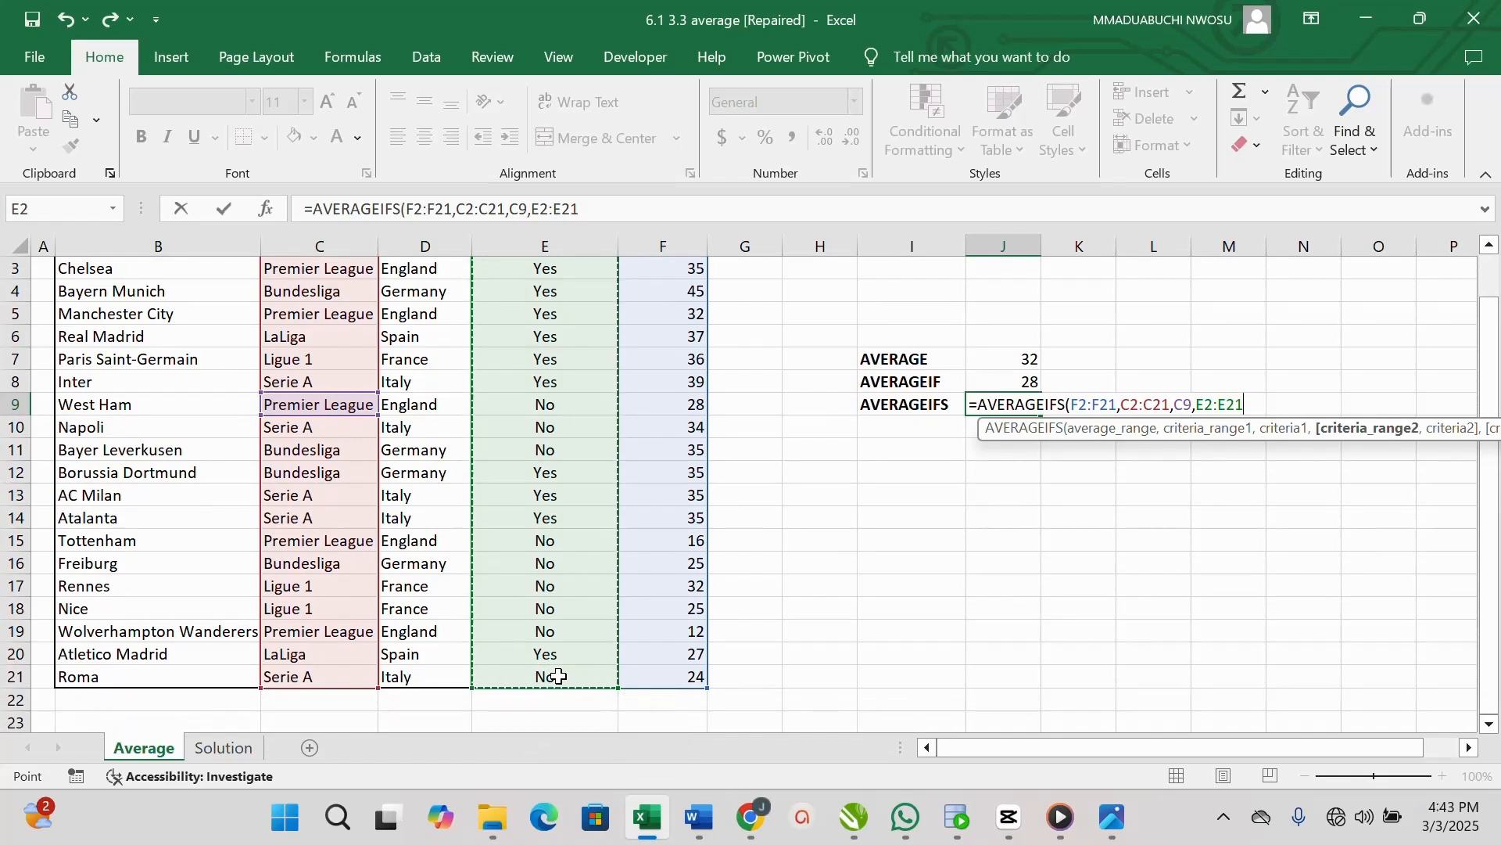
{"action": "type", "text": ","}
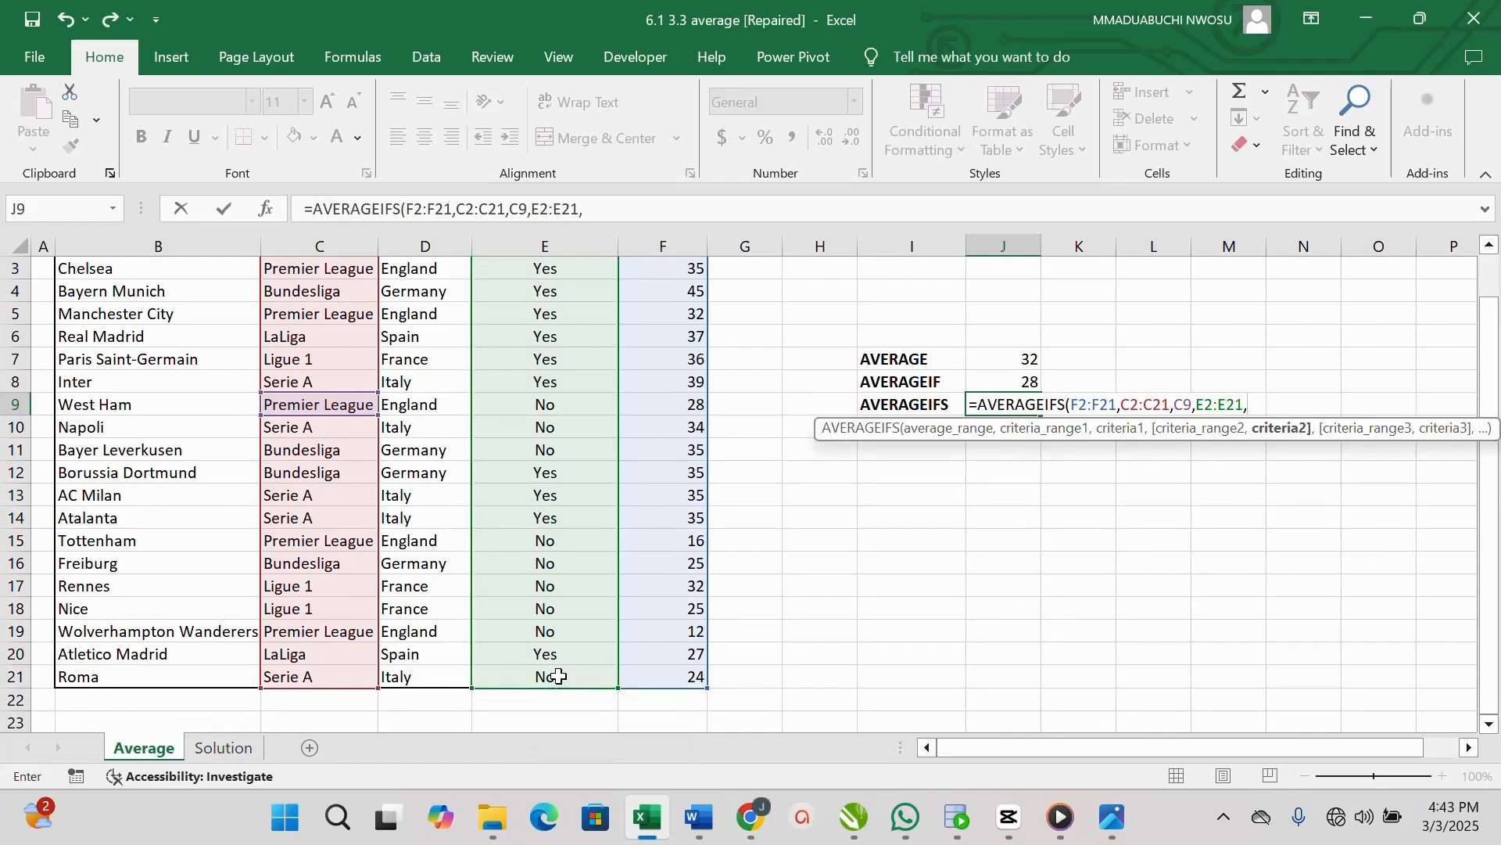
{"action": "left_click", "coordinate": [569, 314]}
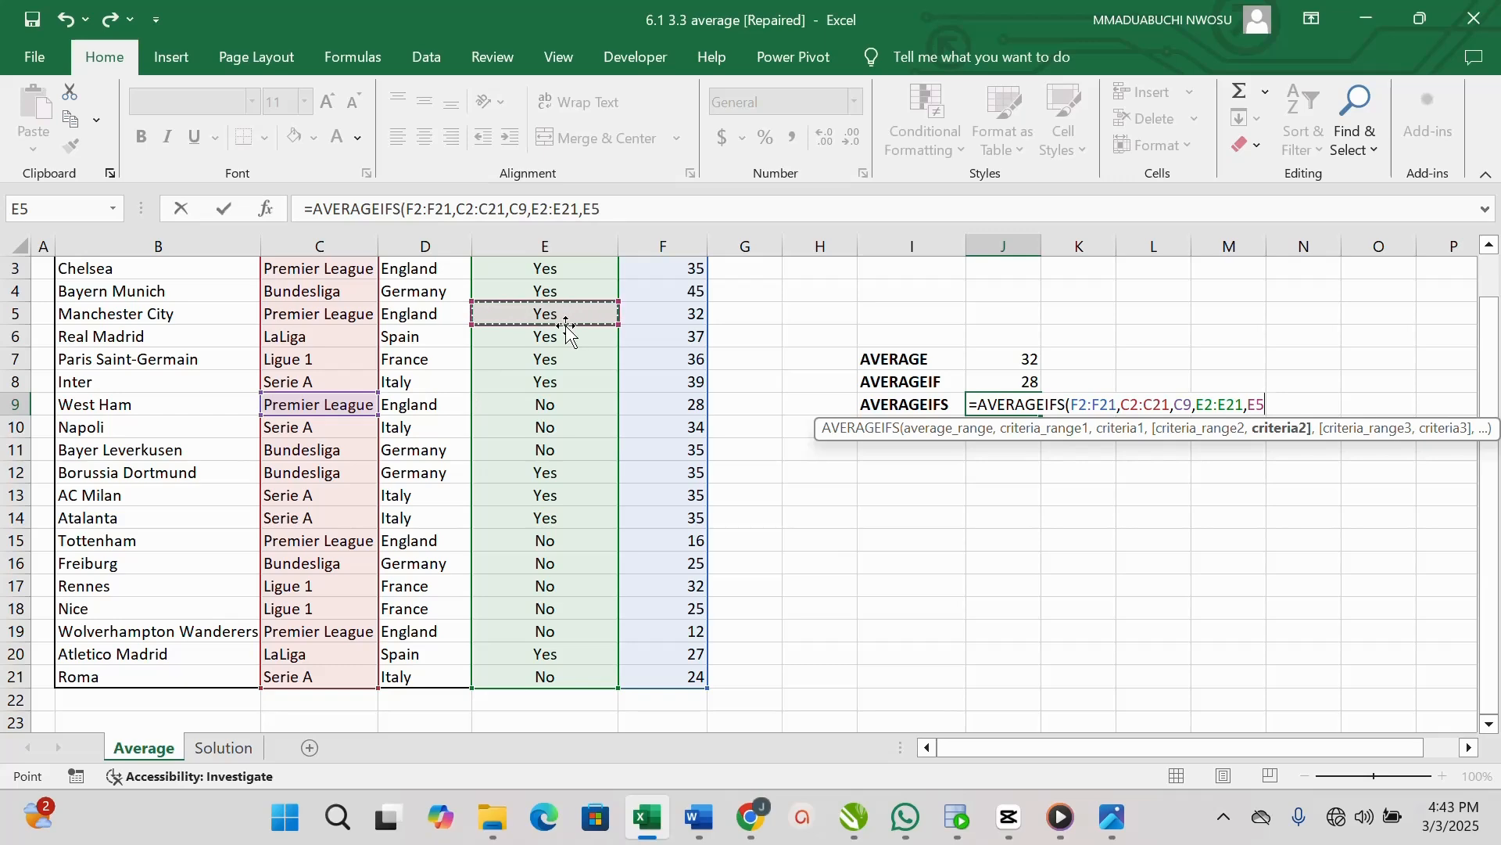
{"action": "type", "text": ")"}
{"action": "key", "text": "Return"}
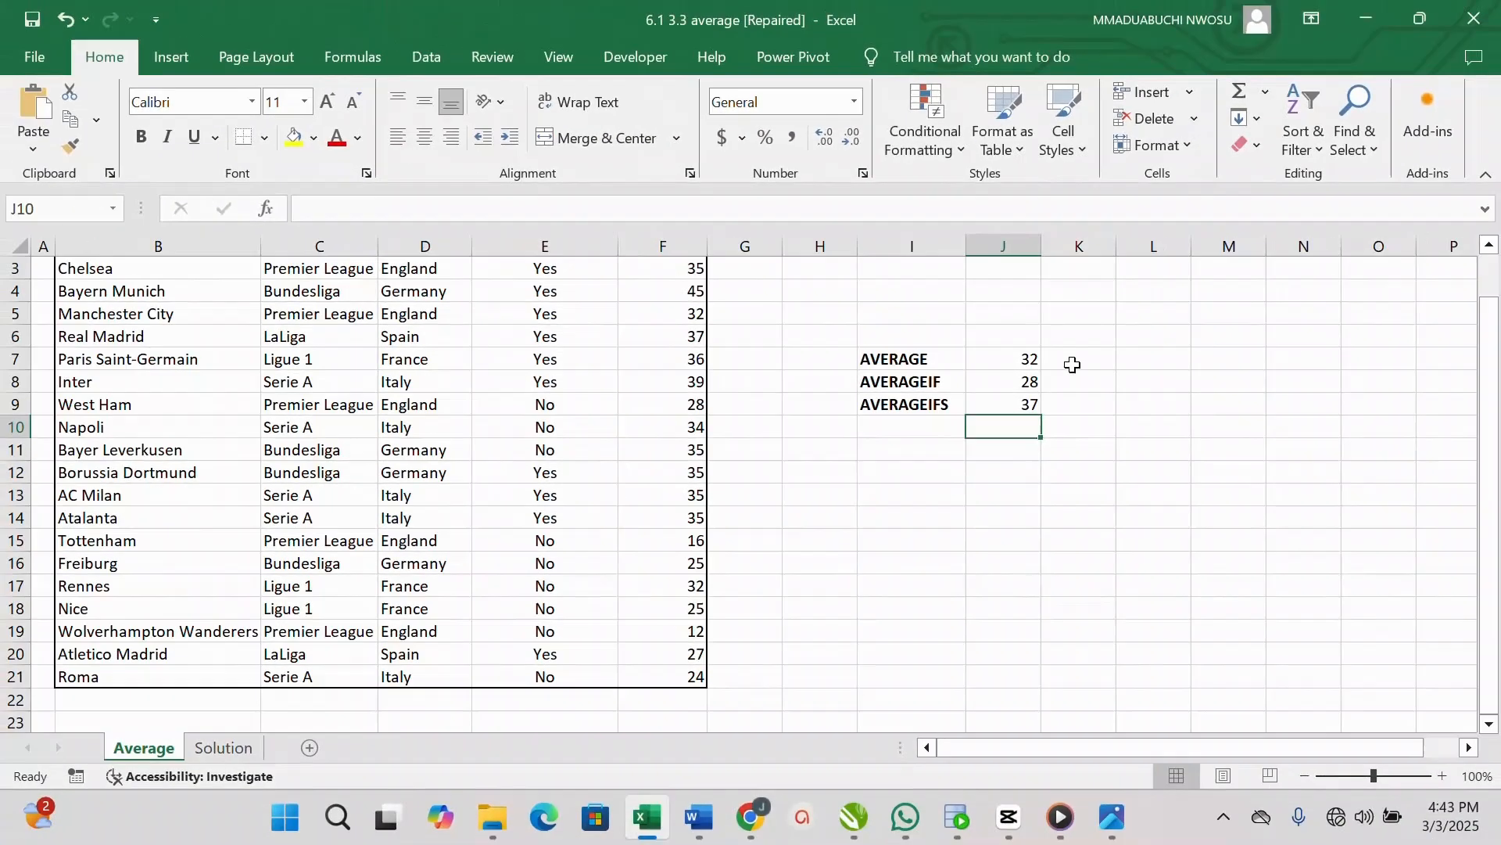
Enter the formula +AVERAGE(F2:F21) in cell K7 to average the Goals column, starting it with a plus sign.
{"action": "left_click", "coordinate": [1126, 447]}
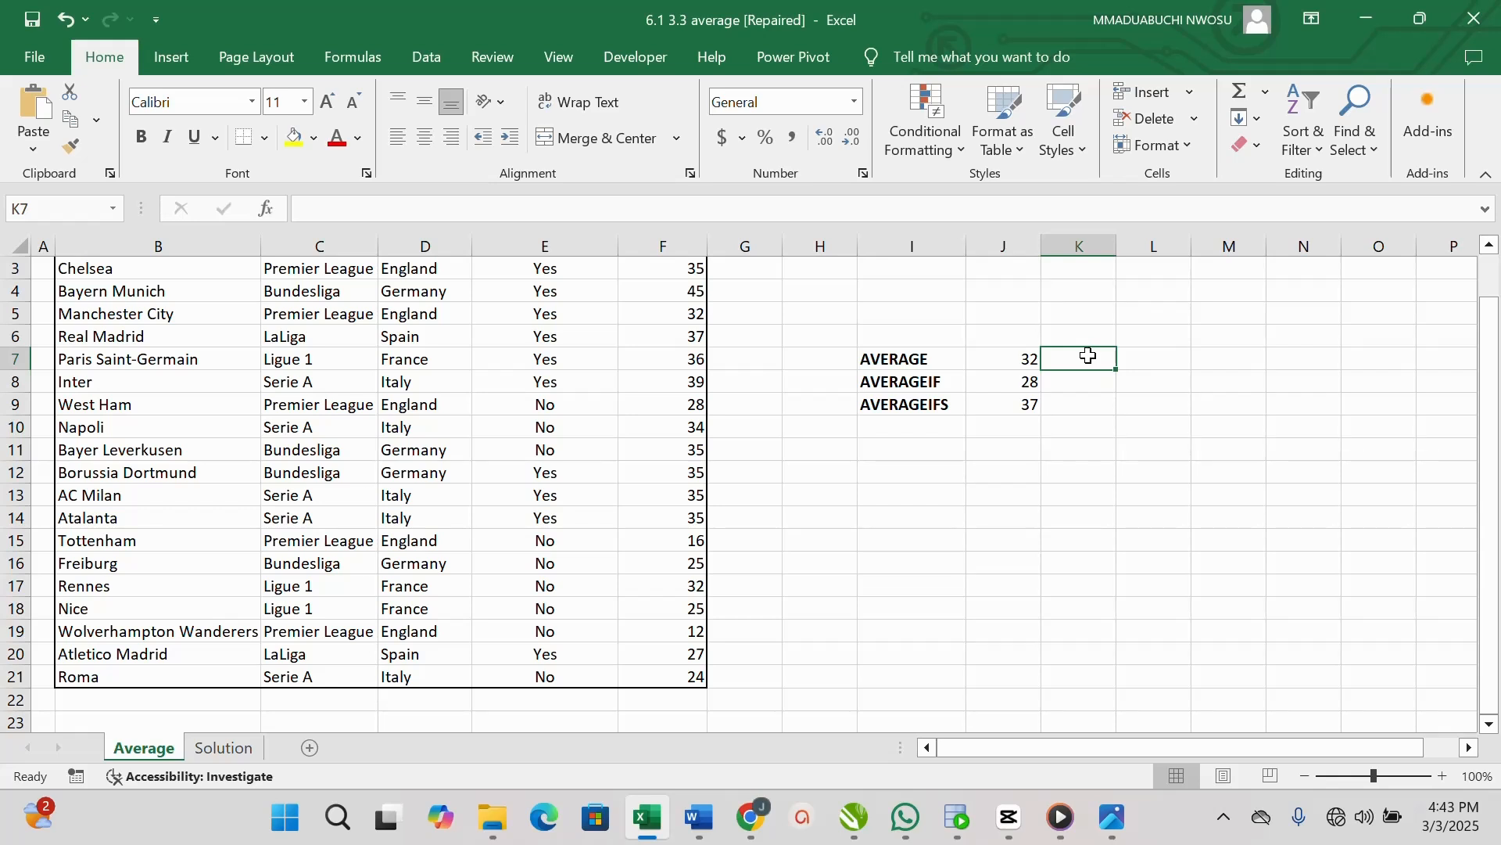
{"action": "type", "text": "+"}
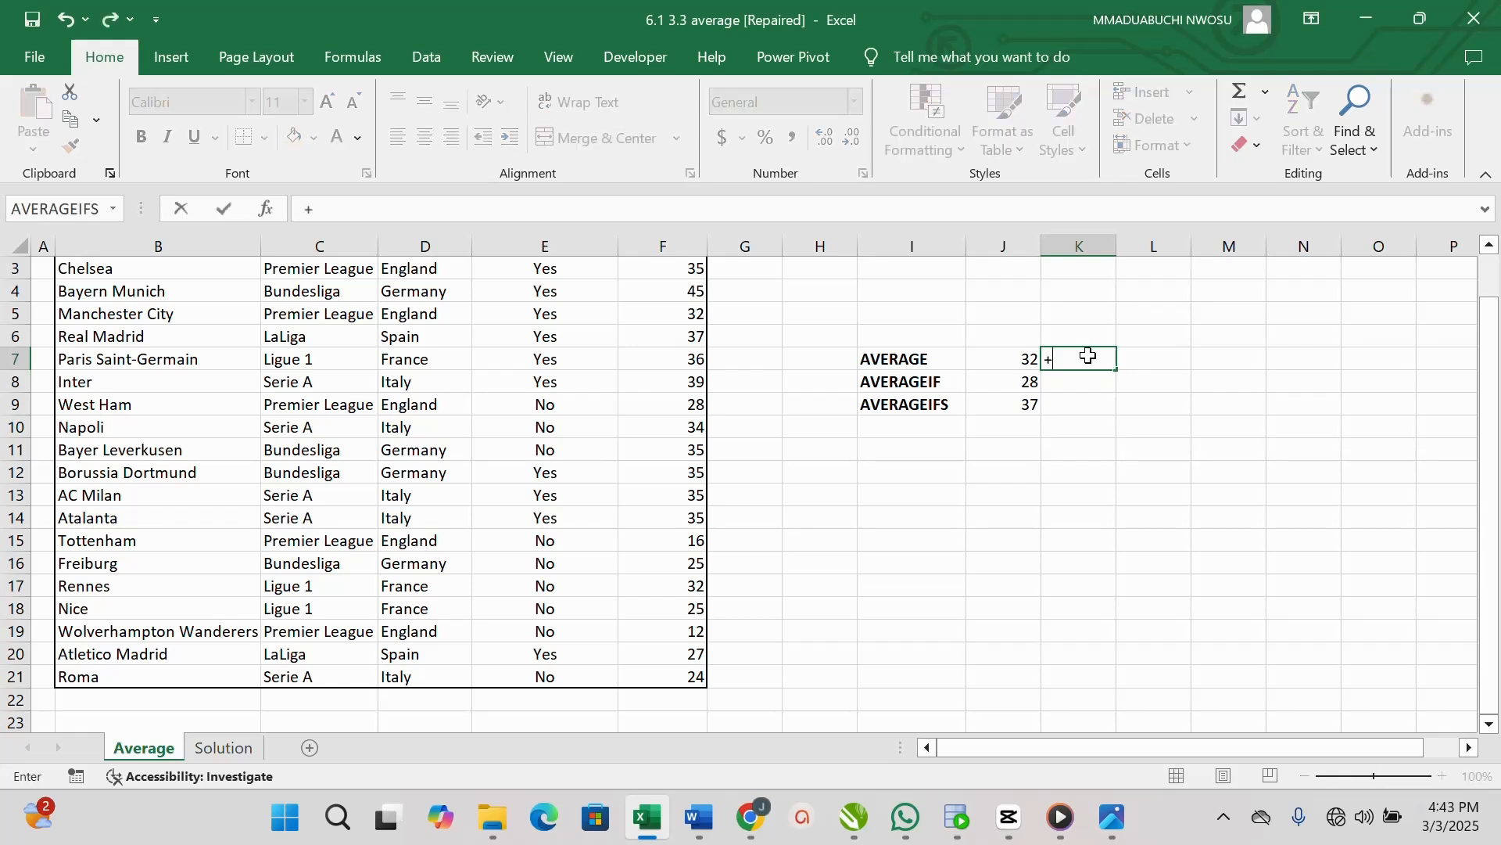
{"action": "type", "text": "AVERAGE("}
{"action": "scroll", "coordinate": [630, 352], "scroll_direction": "up", "scroll_amount": 1}
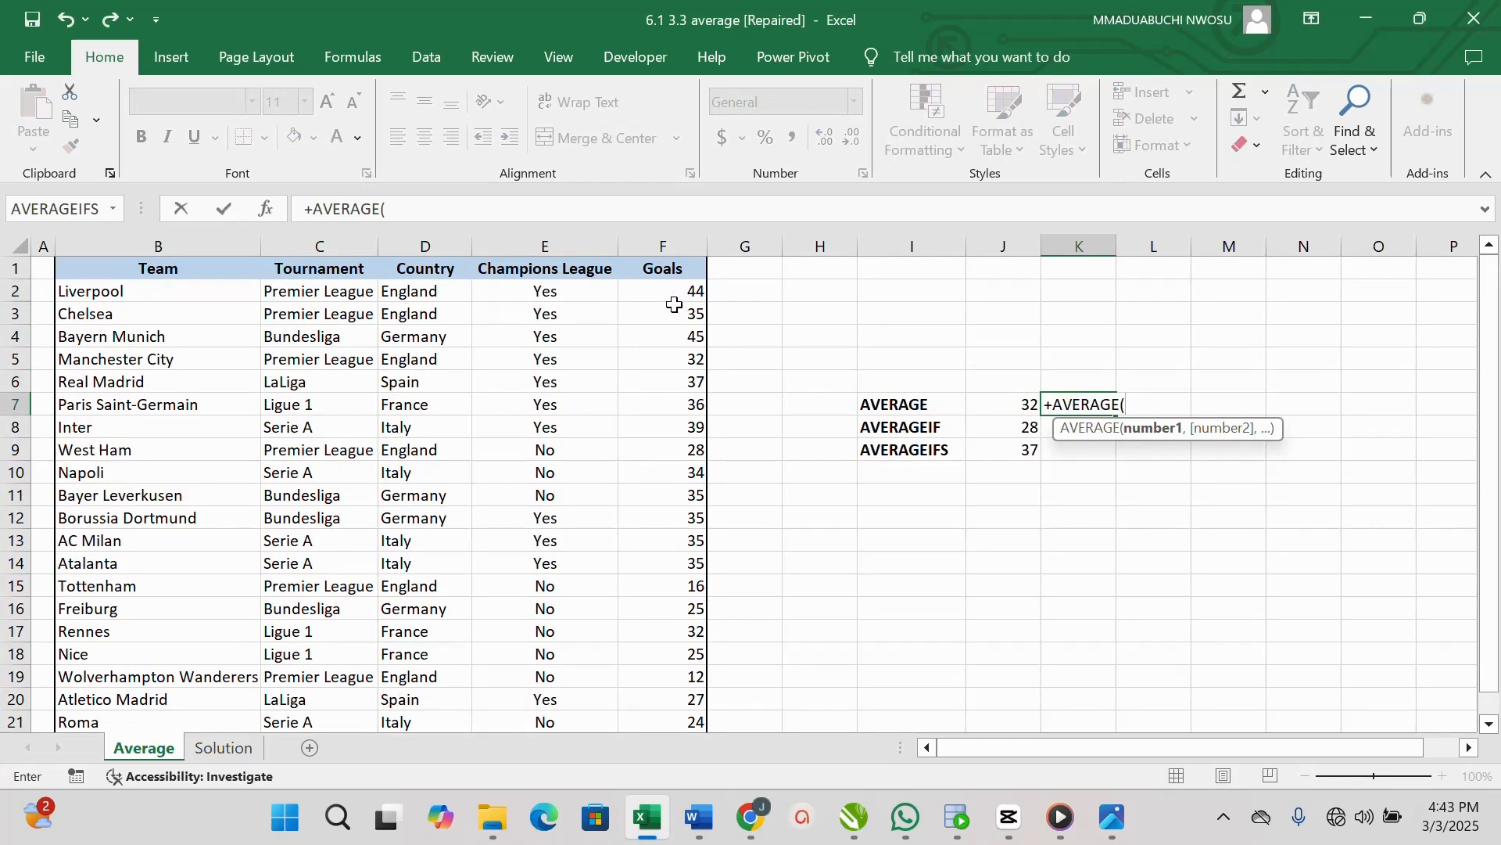
{"action": "type", "text": "f2"}
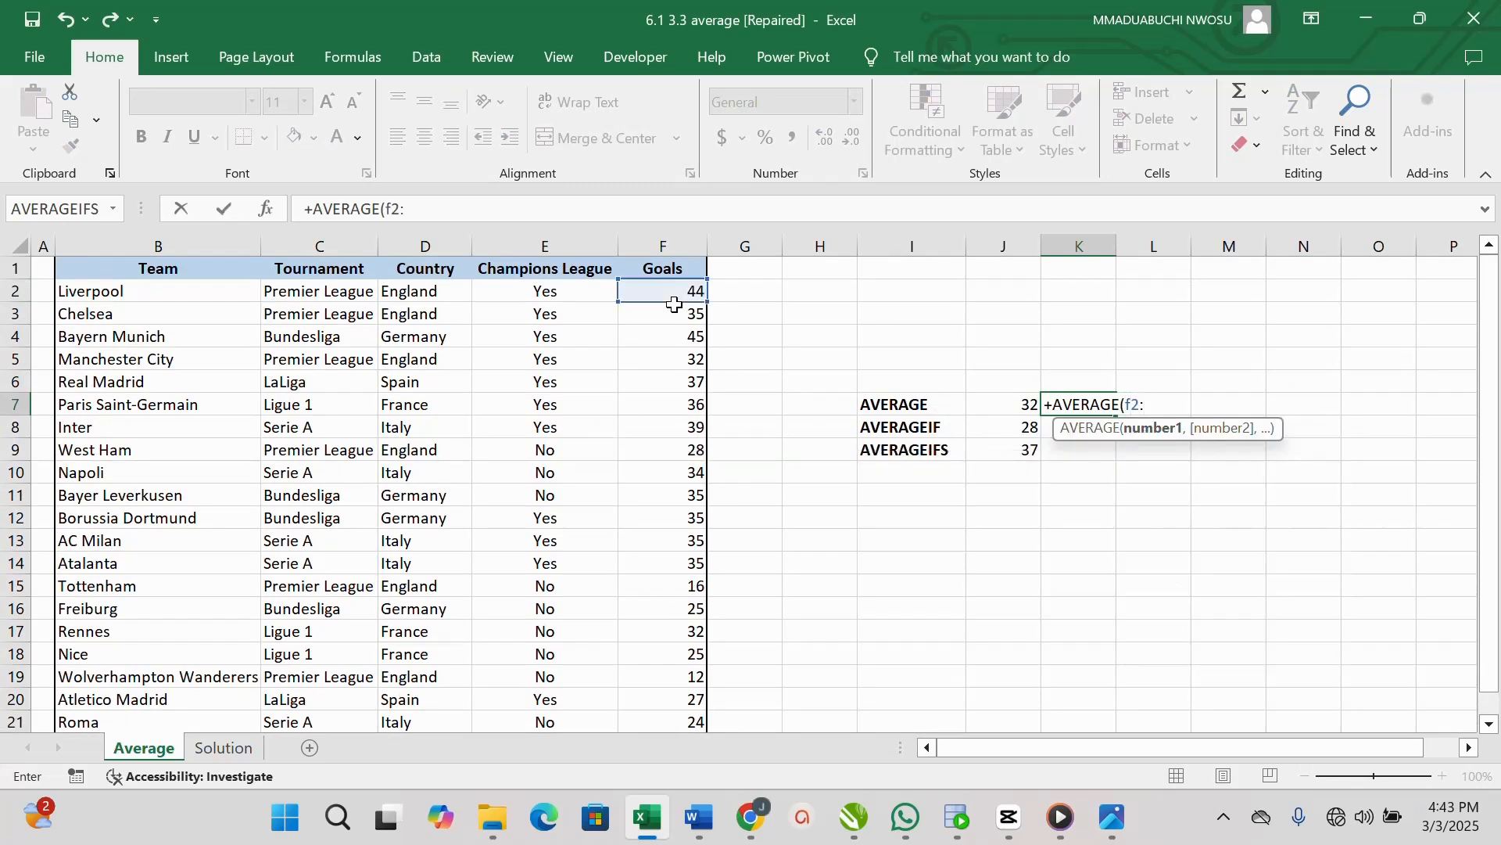
{"action": "type", "text": ":"}
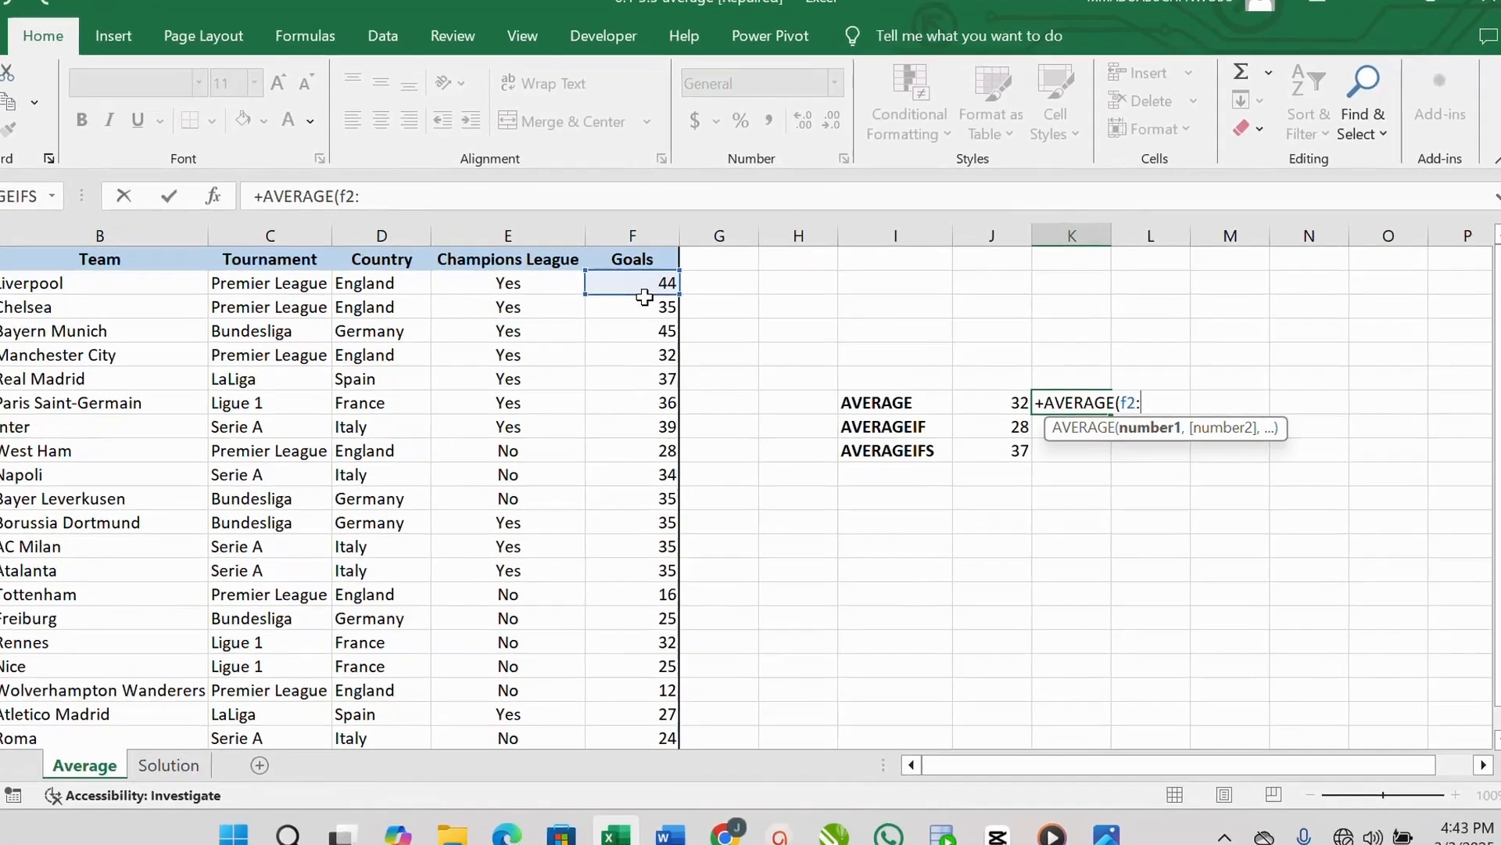
{"action": "type", "text": "f1"}
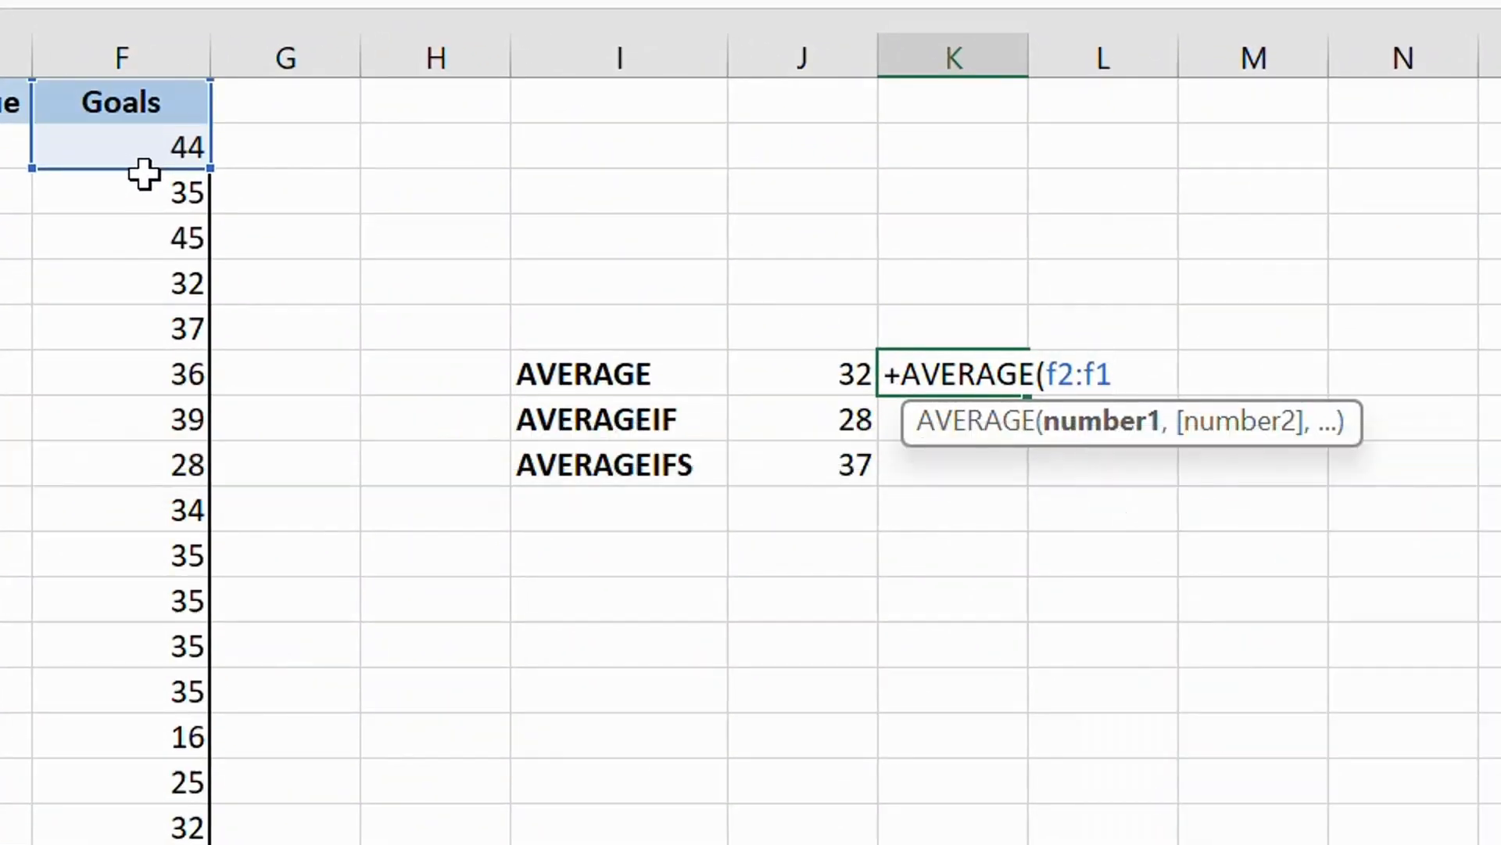
{"action": "key", "text": "BackSpace"}
{"action": "type", "text": "21)"}
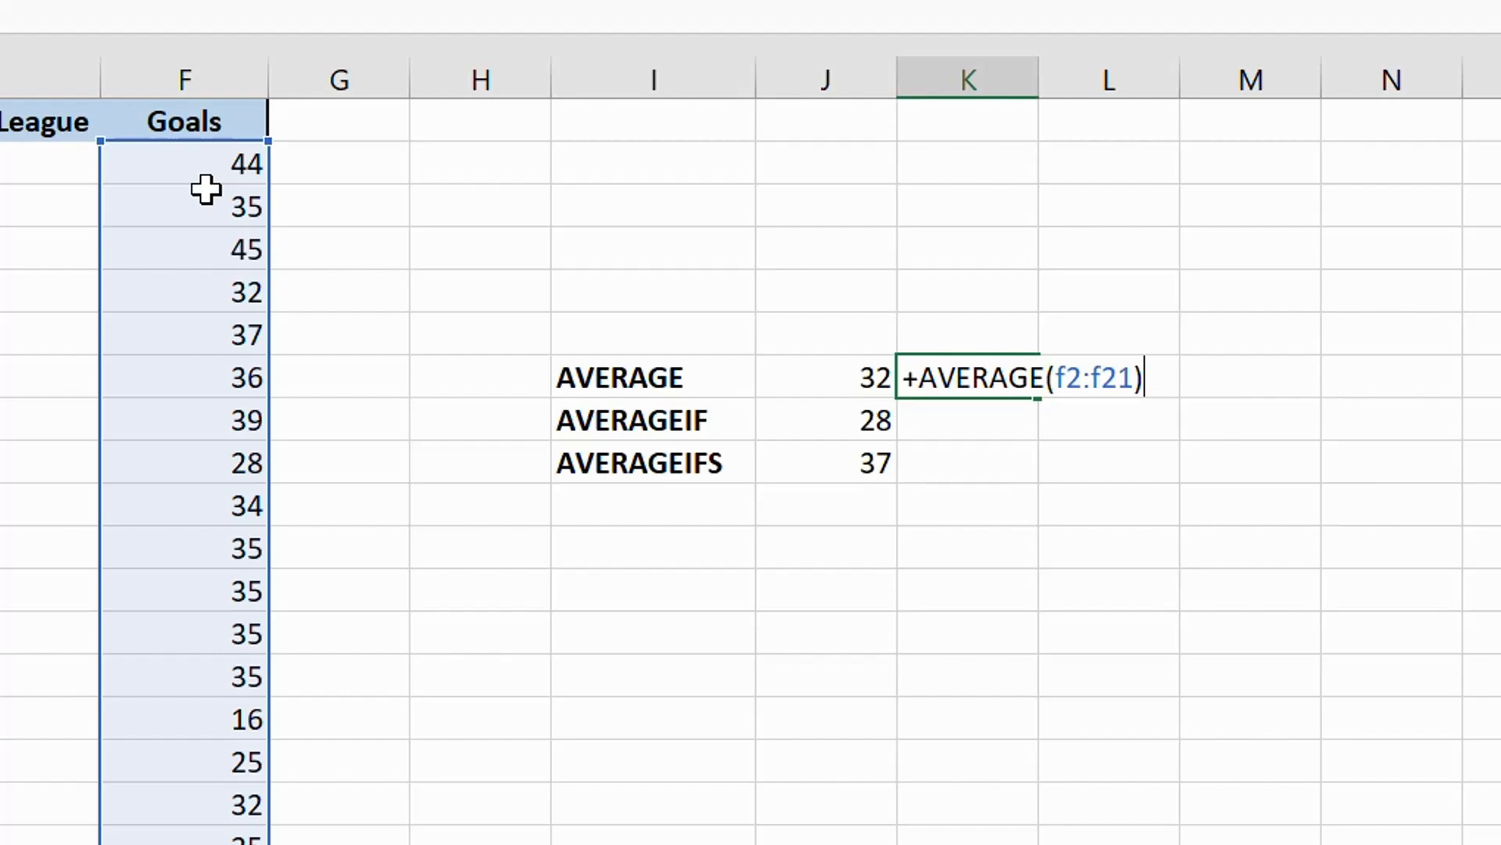
{"action": "key", "text": "Return"}
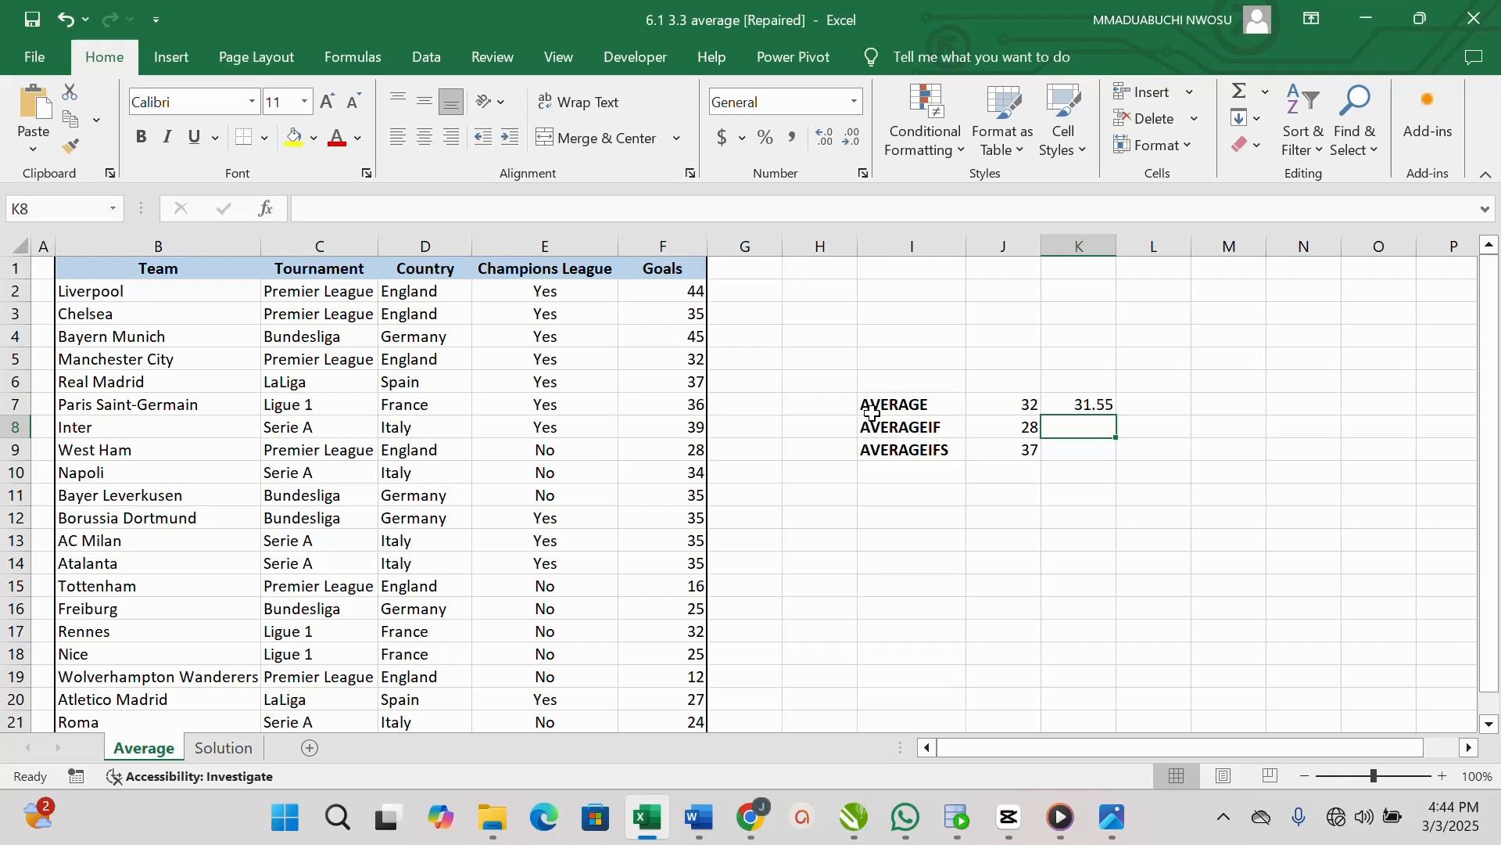
Format the AVERAGE result in K7 to show no decimal places.
{"action": "left_click", "coordinate": [1109, 405]}
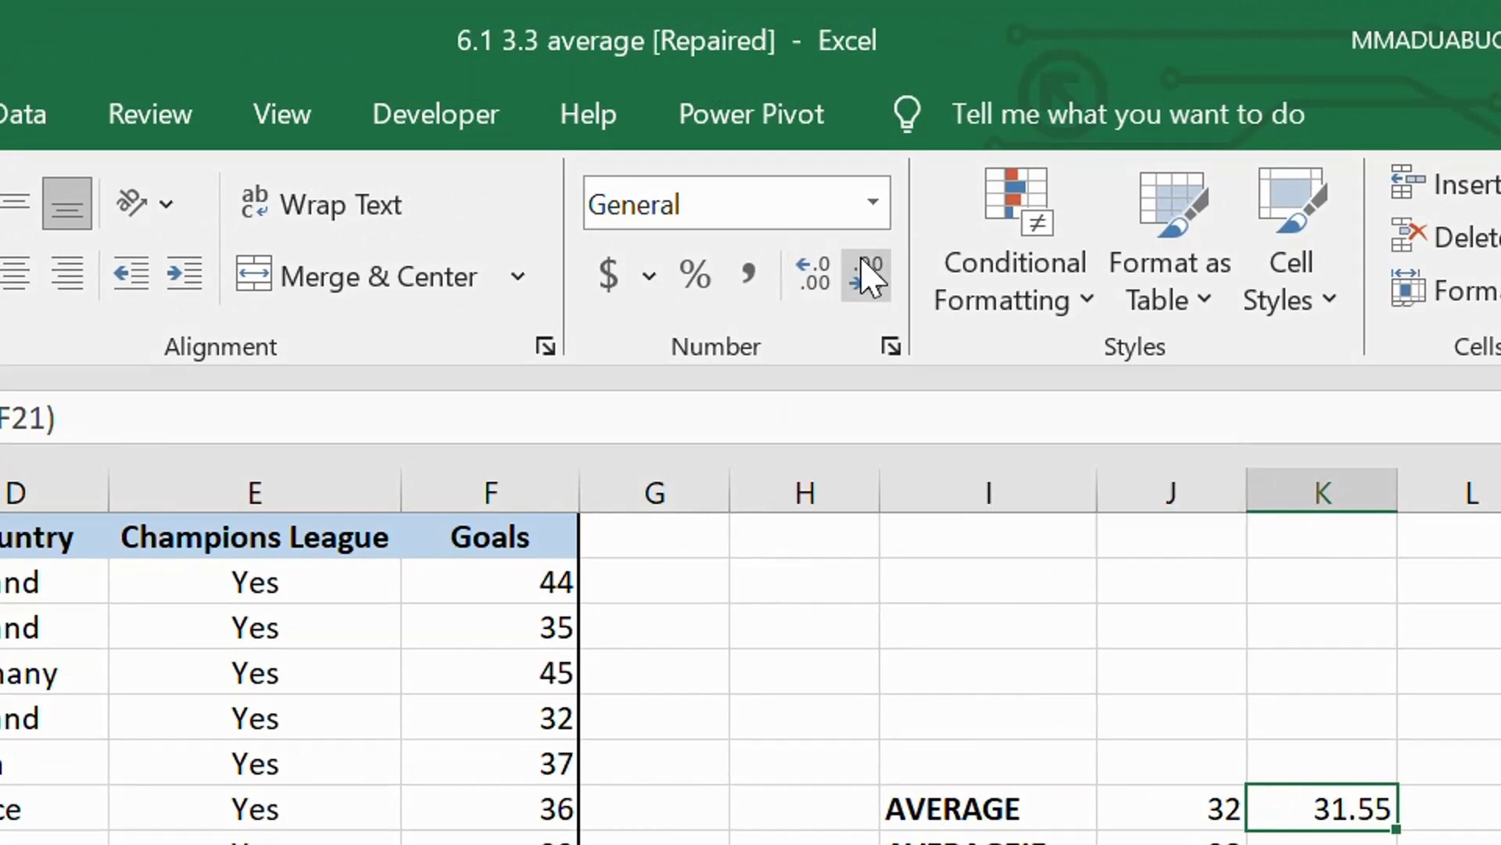
{"action": "left_click", "coordinate": [868, 275]}
{"action": "left_click", "coordinate": [868, 275]}
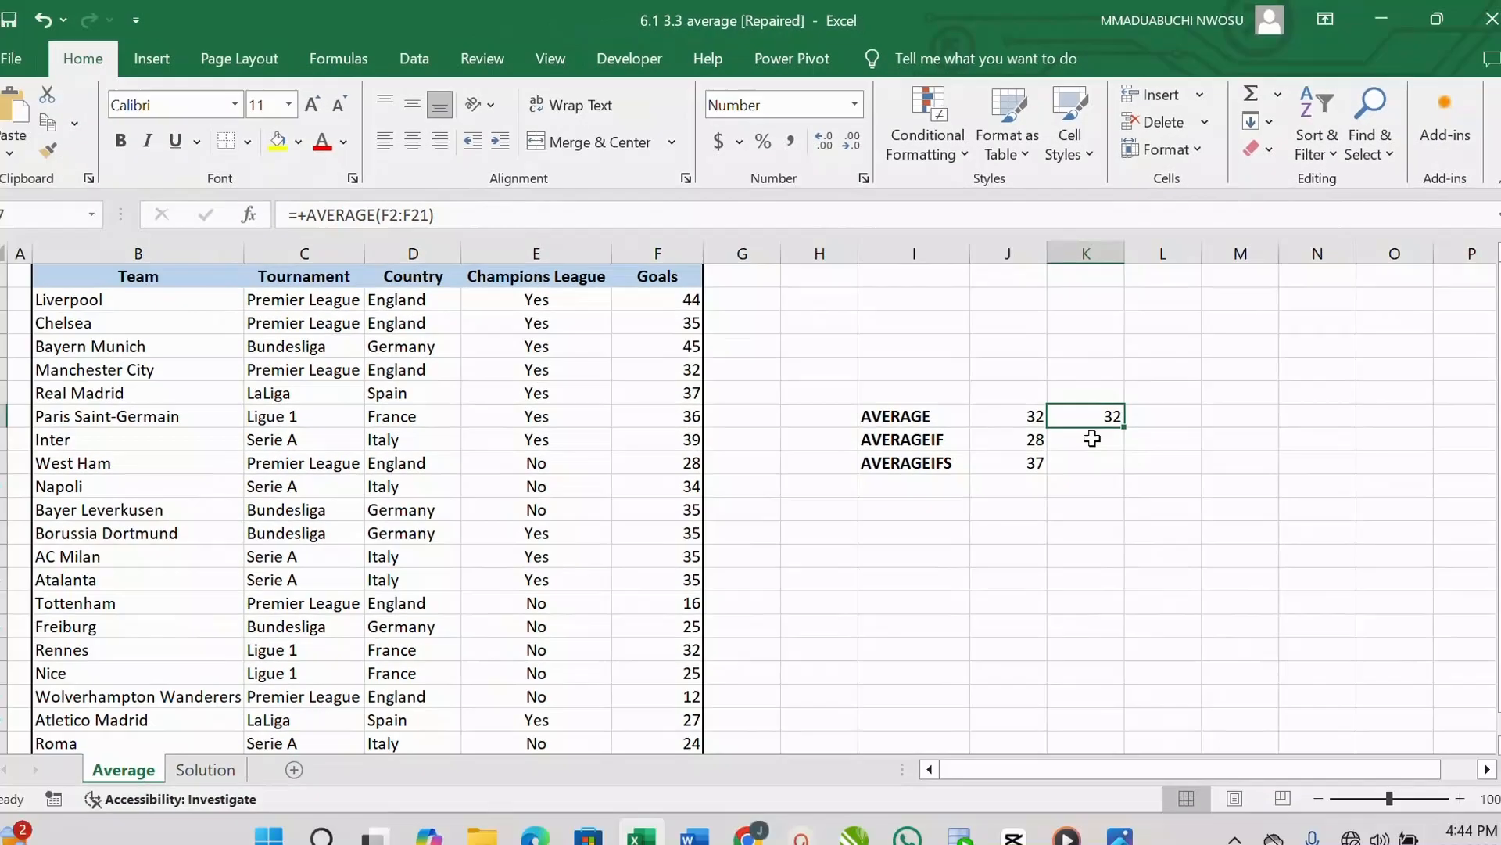
Start an AVERAGEIF formula with a plus sign in K8, using the Tournament column C2:C21 as its criteria range.
{"action": "left_click", "coordinate": [1343, 805]}
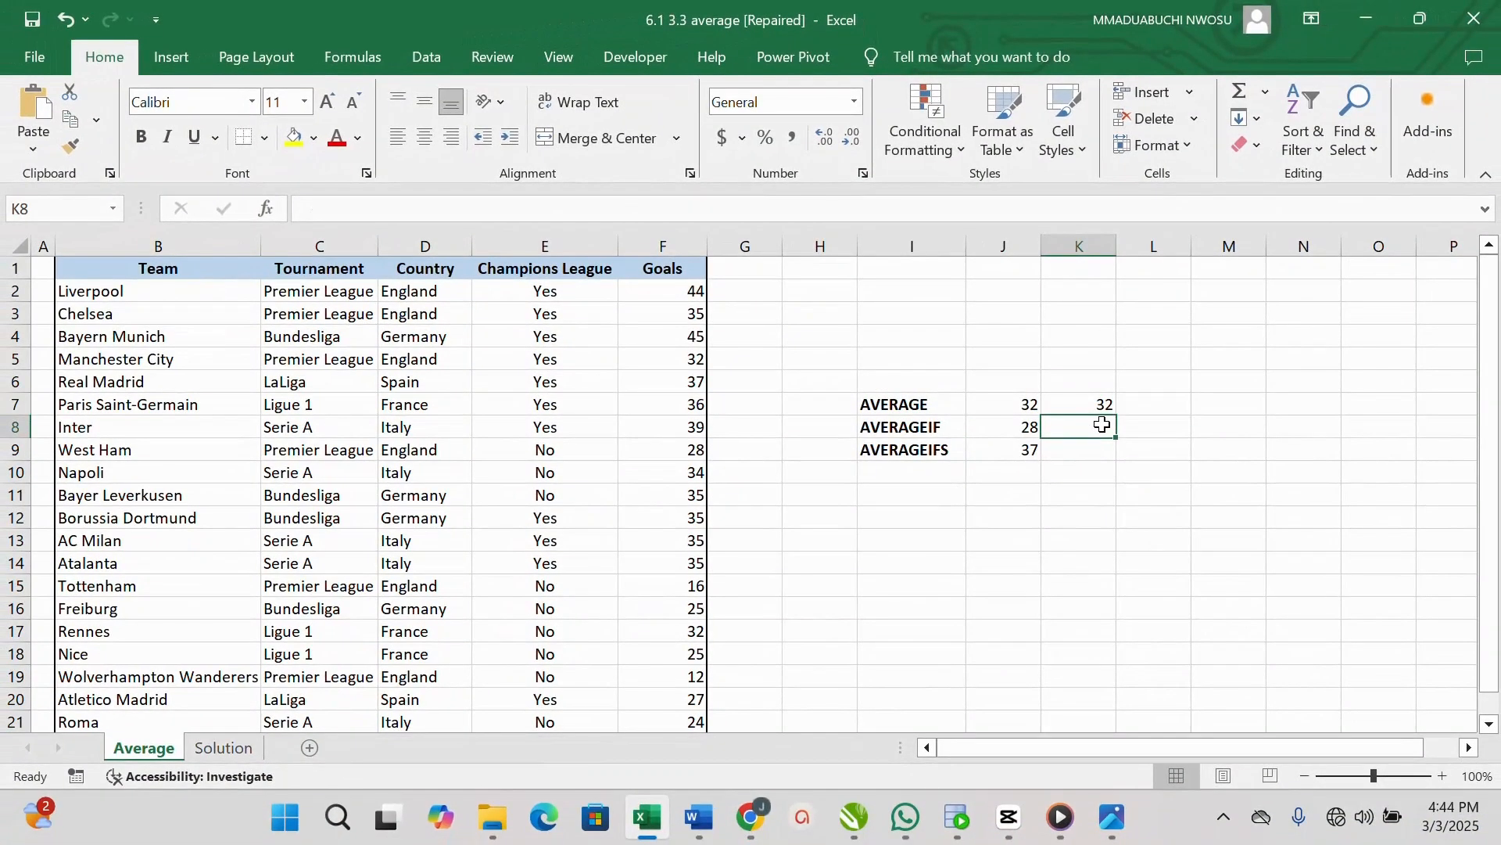
{"action": "type", "text": "+"}
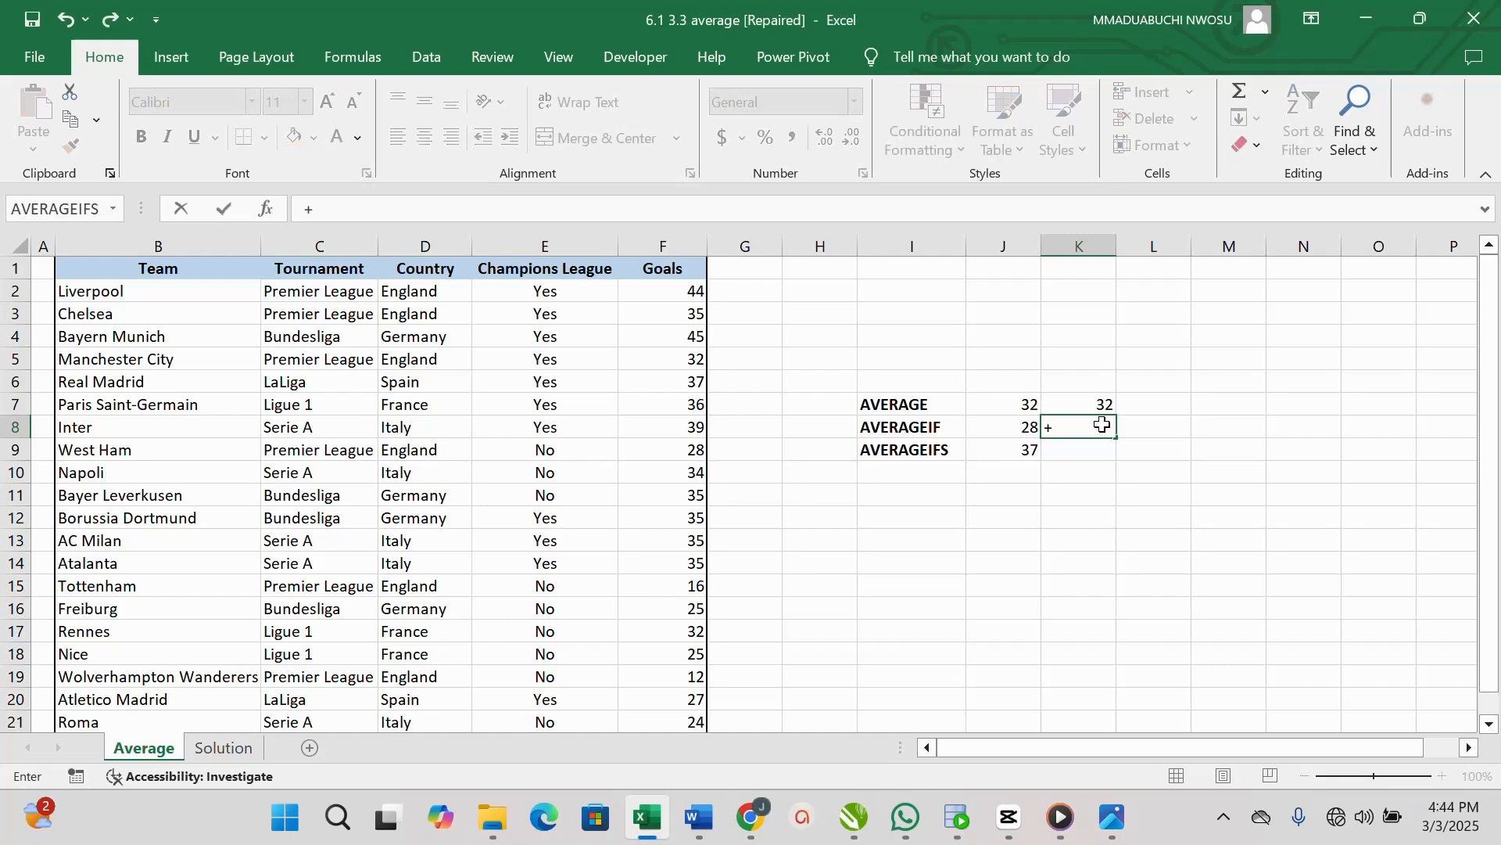
{"action": "type", "text": "avr"}
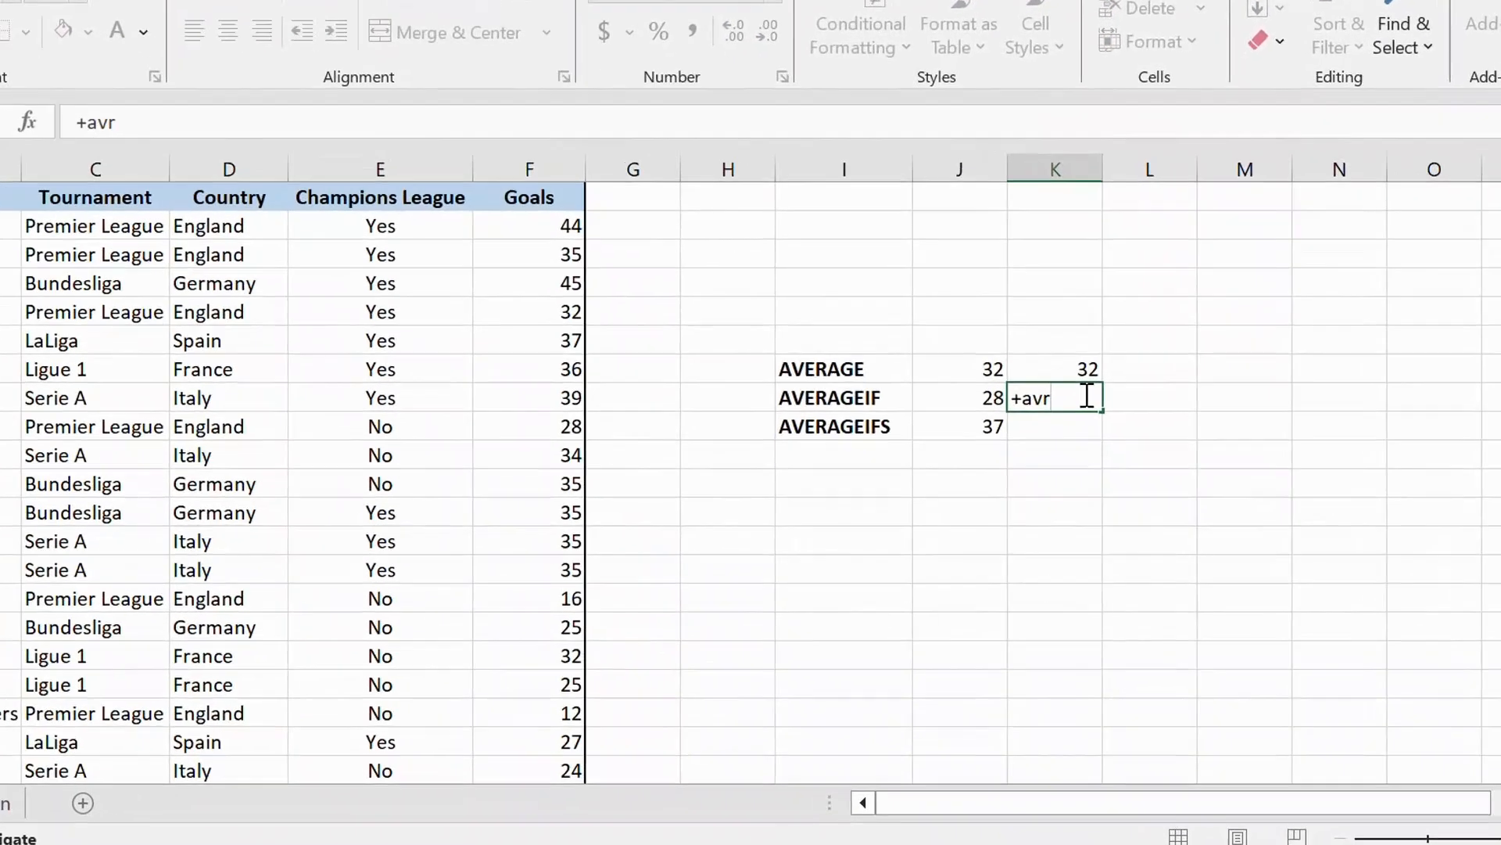
{"action": "key", "text": "BackSpace"}
{"action": "double_click", "coordinate": [1119, 499]}
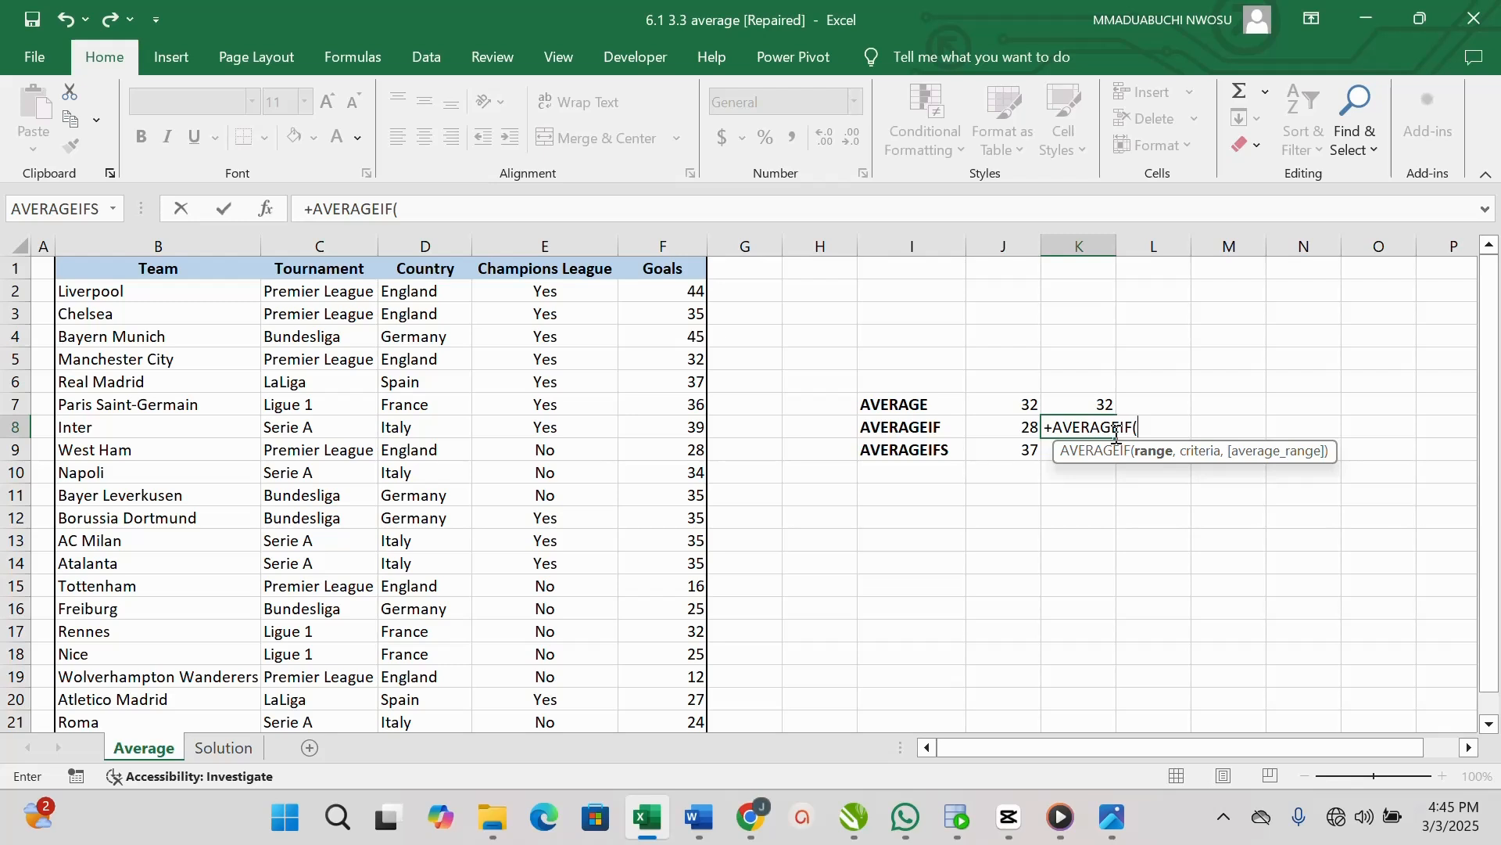
{"action": "type", "text": "c2"}
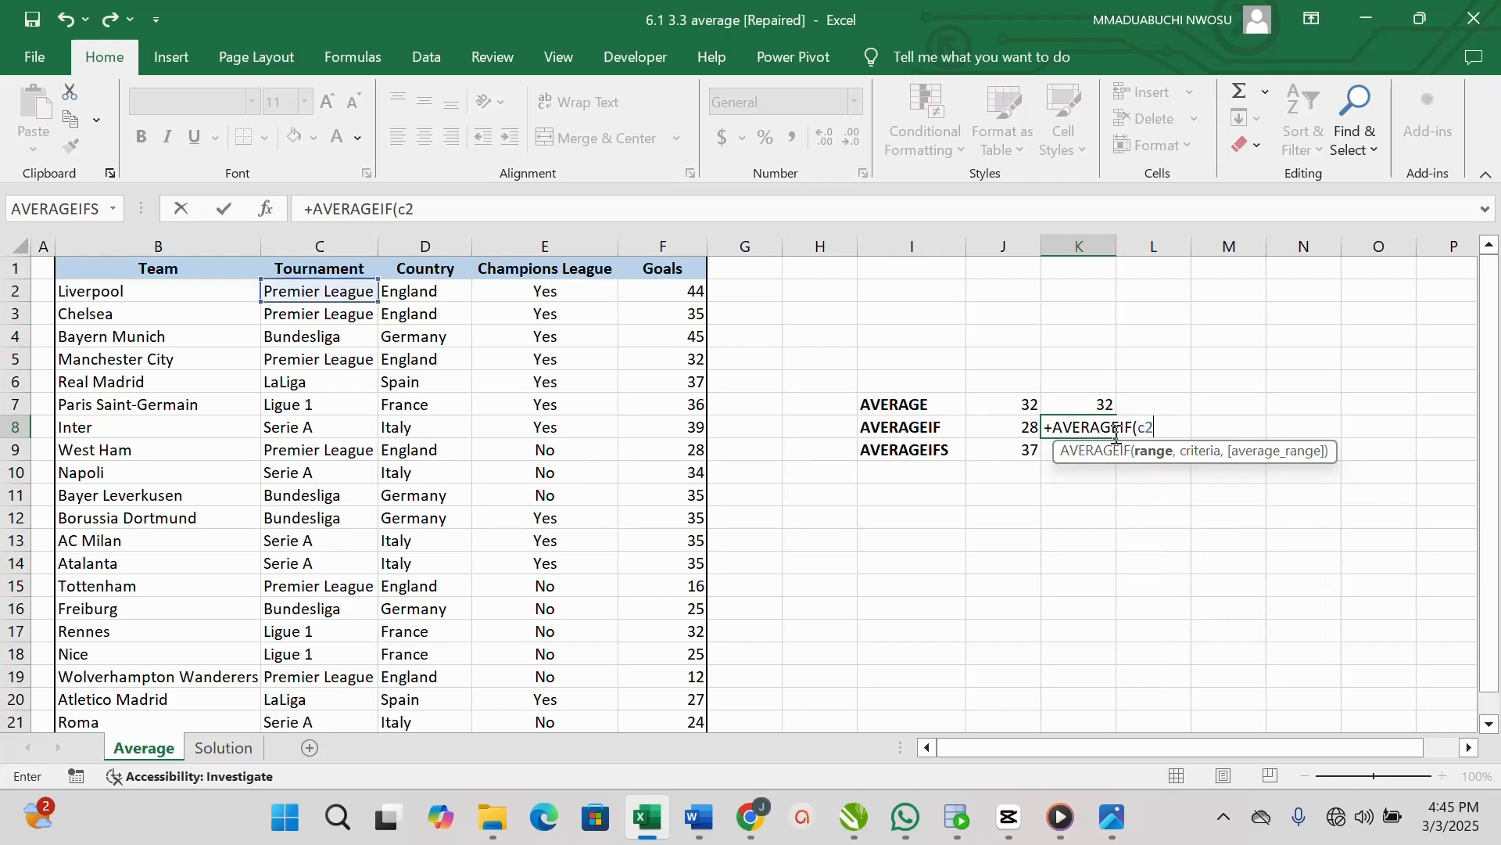
{"action": "type", "text": ":c21"}
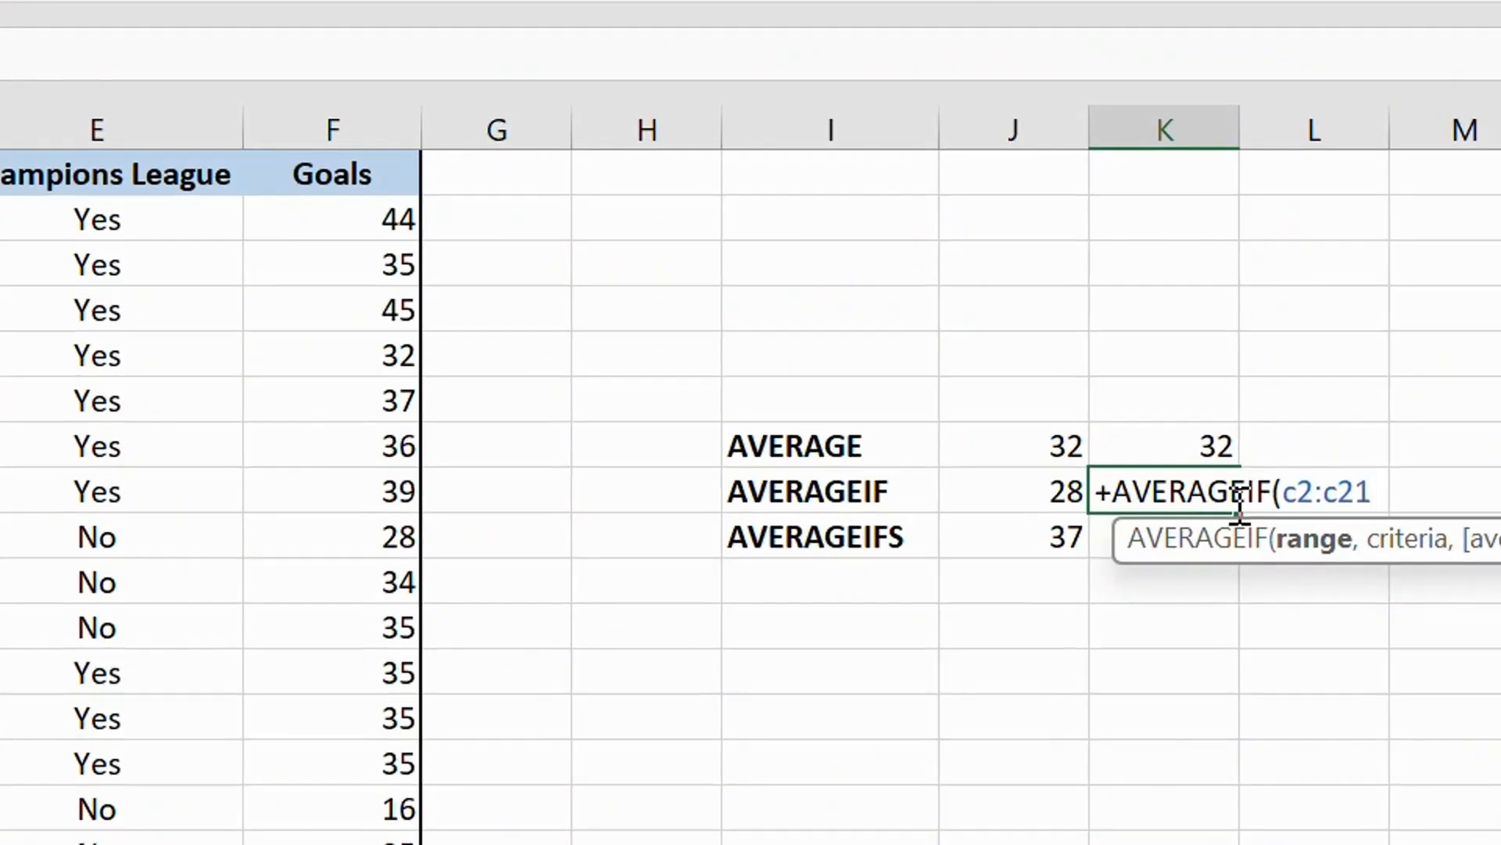
{"action": "type", "text": ","}
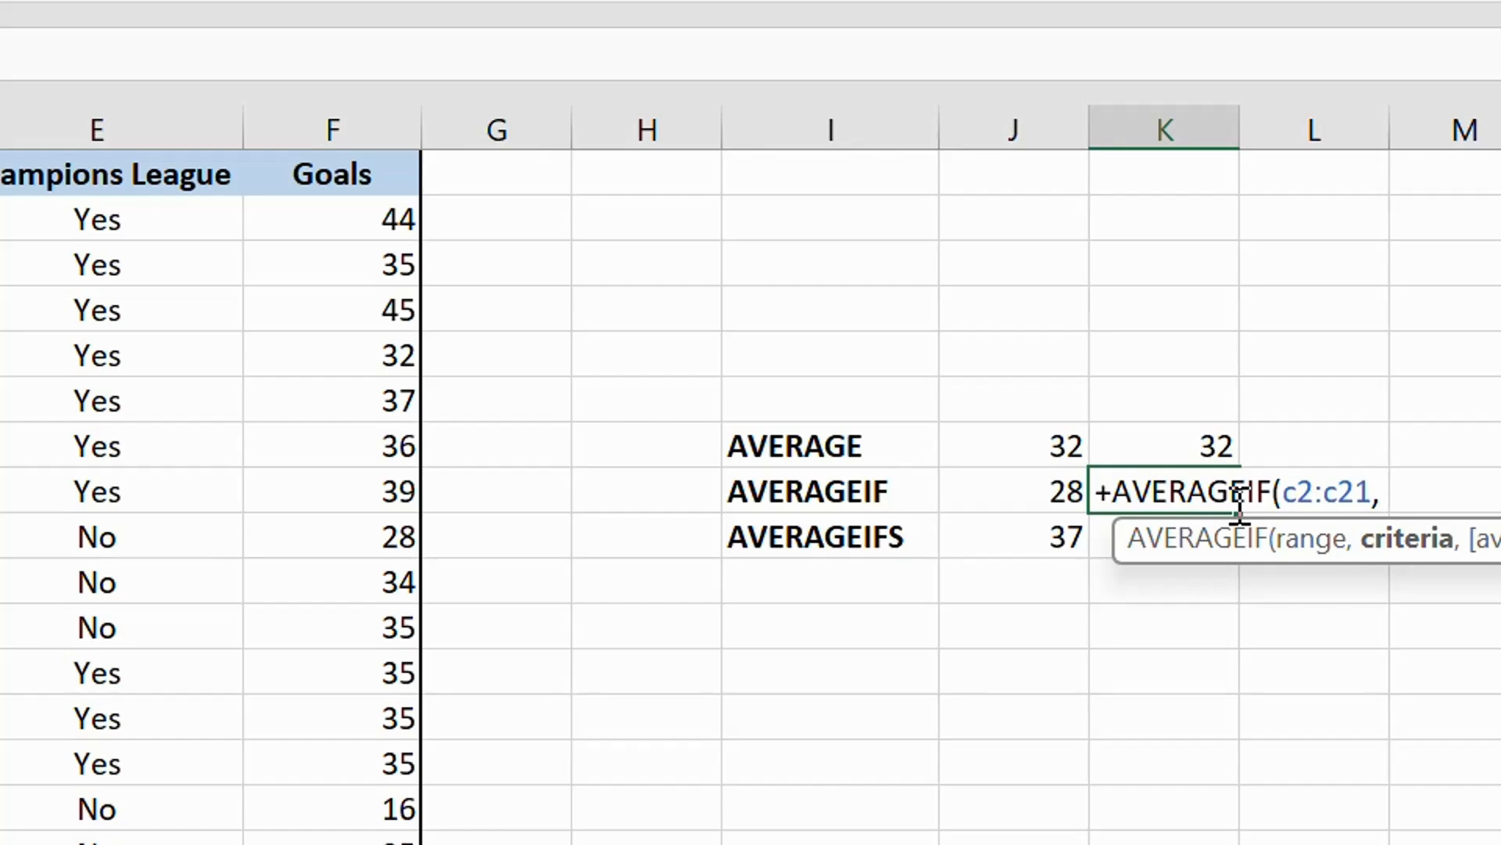
Give the AVERAGEIF formula in K8 the quoted text "Premier League" as its criterion.
{"action": "type", "text": "\"Premier"}
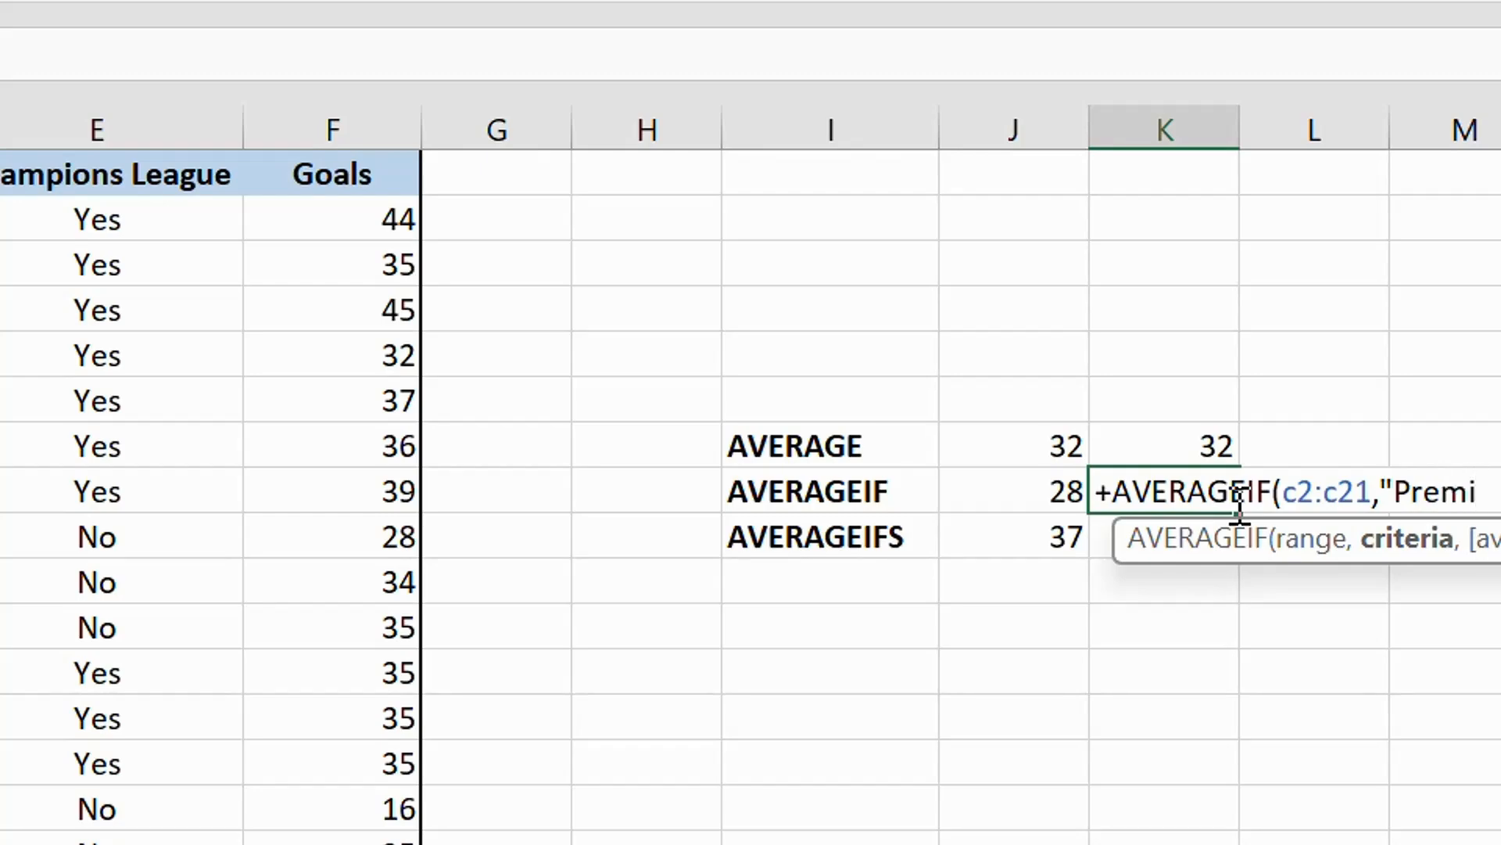
{"action": "type", "text": " Leag"}
{"action": "type", "text": "ue"}
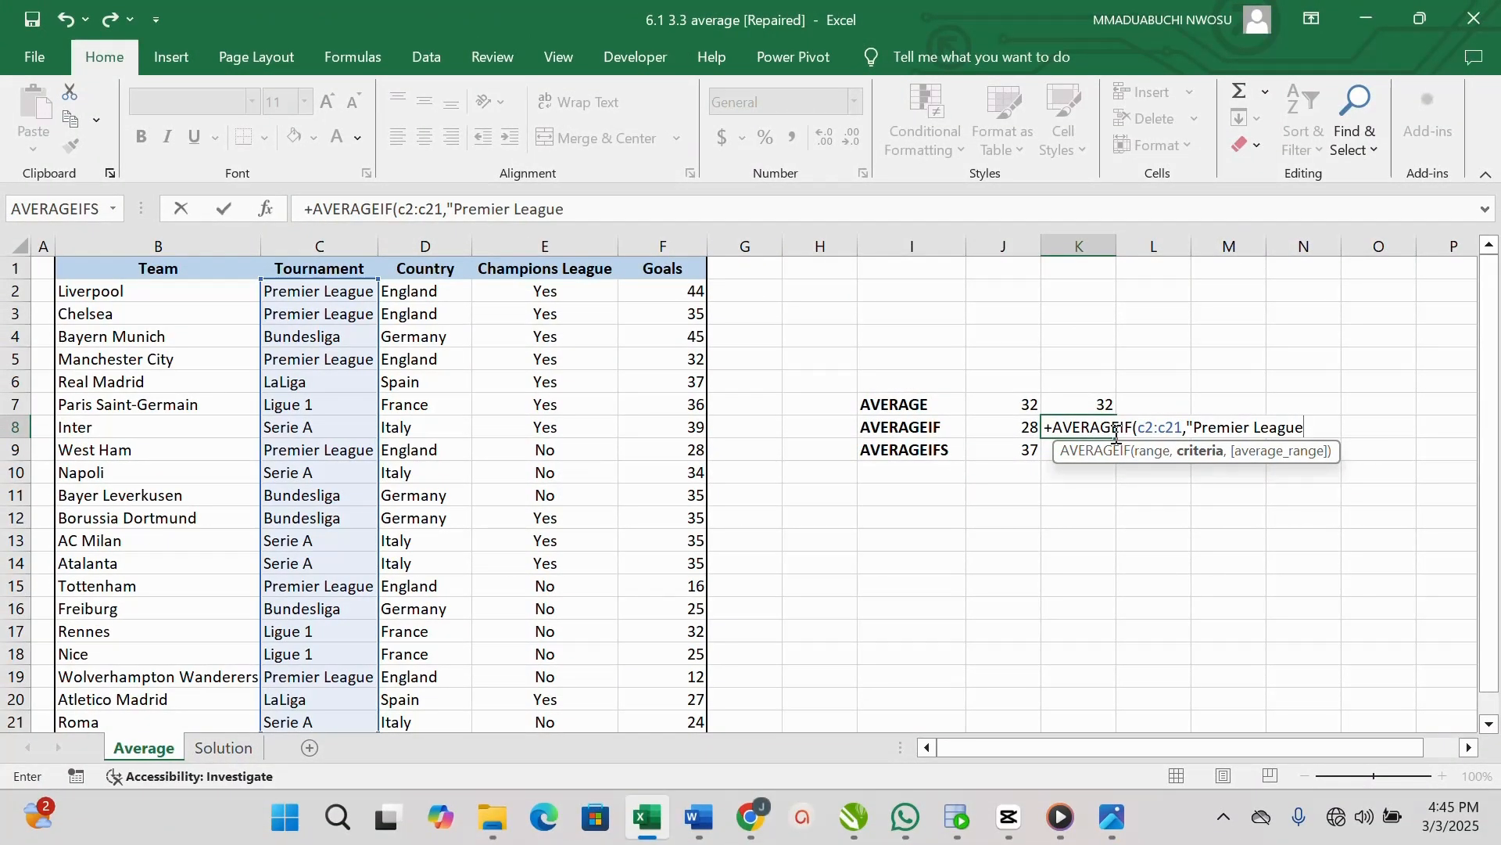
{"action": "type", "text": "\""}
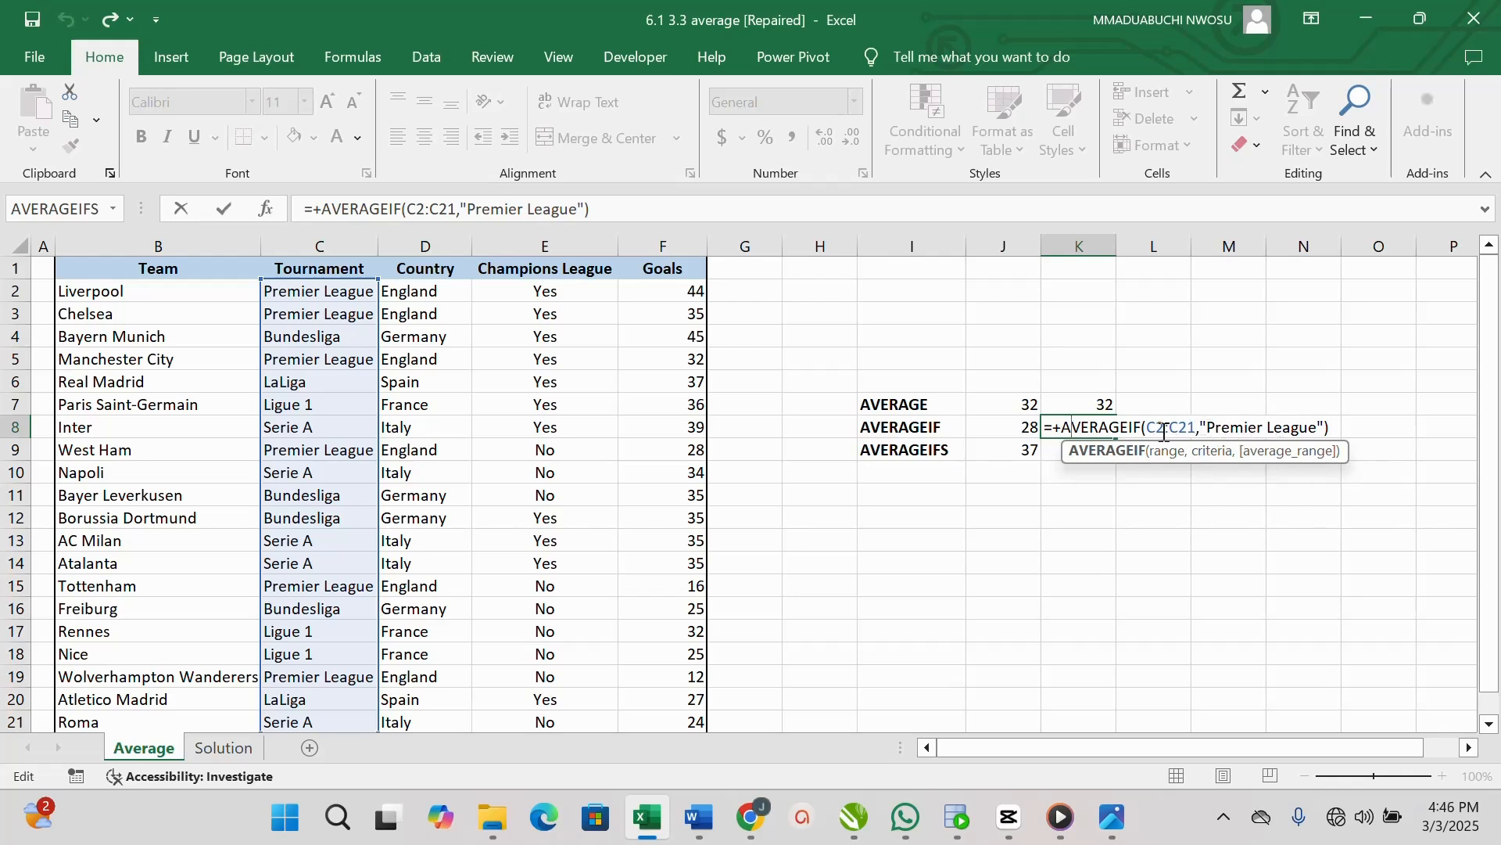
Add Goals F2:F21 as the average range after the "Premier League" criterion in K8 and enter the formula.
{"action": "left_click", "coordinate": [1326, 428]}
{"action": "type", "text": ","}
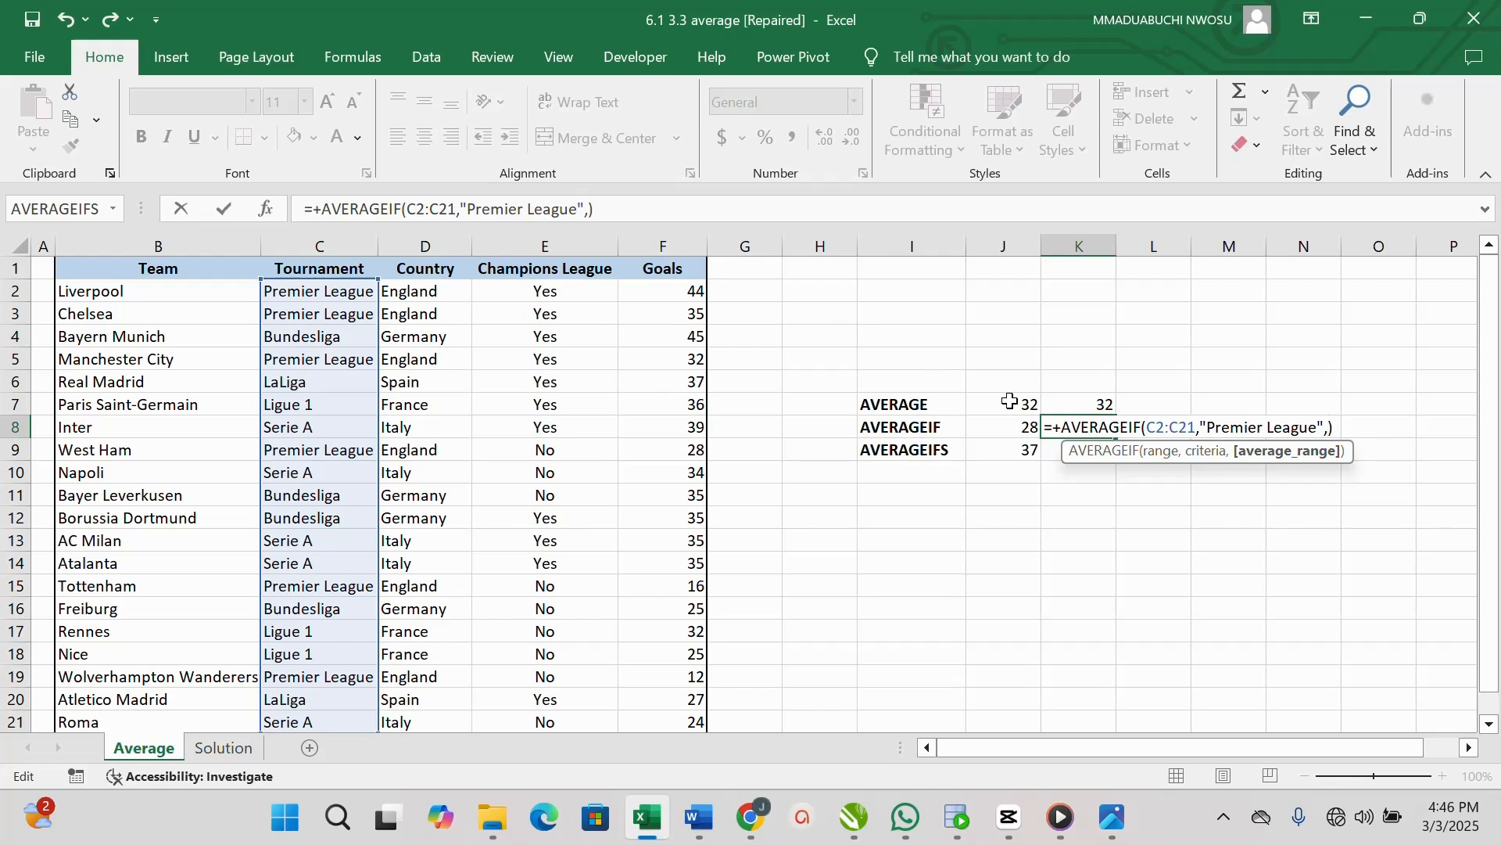
{"action": "type", "text": "f2:"}
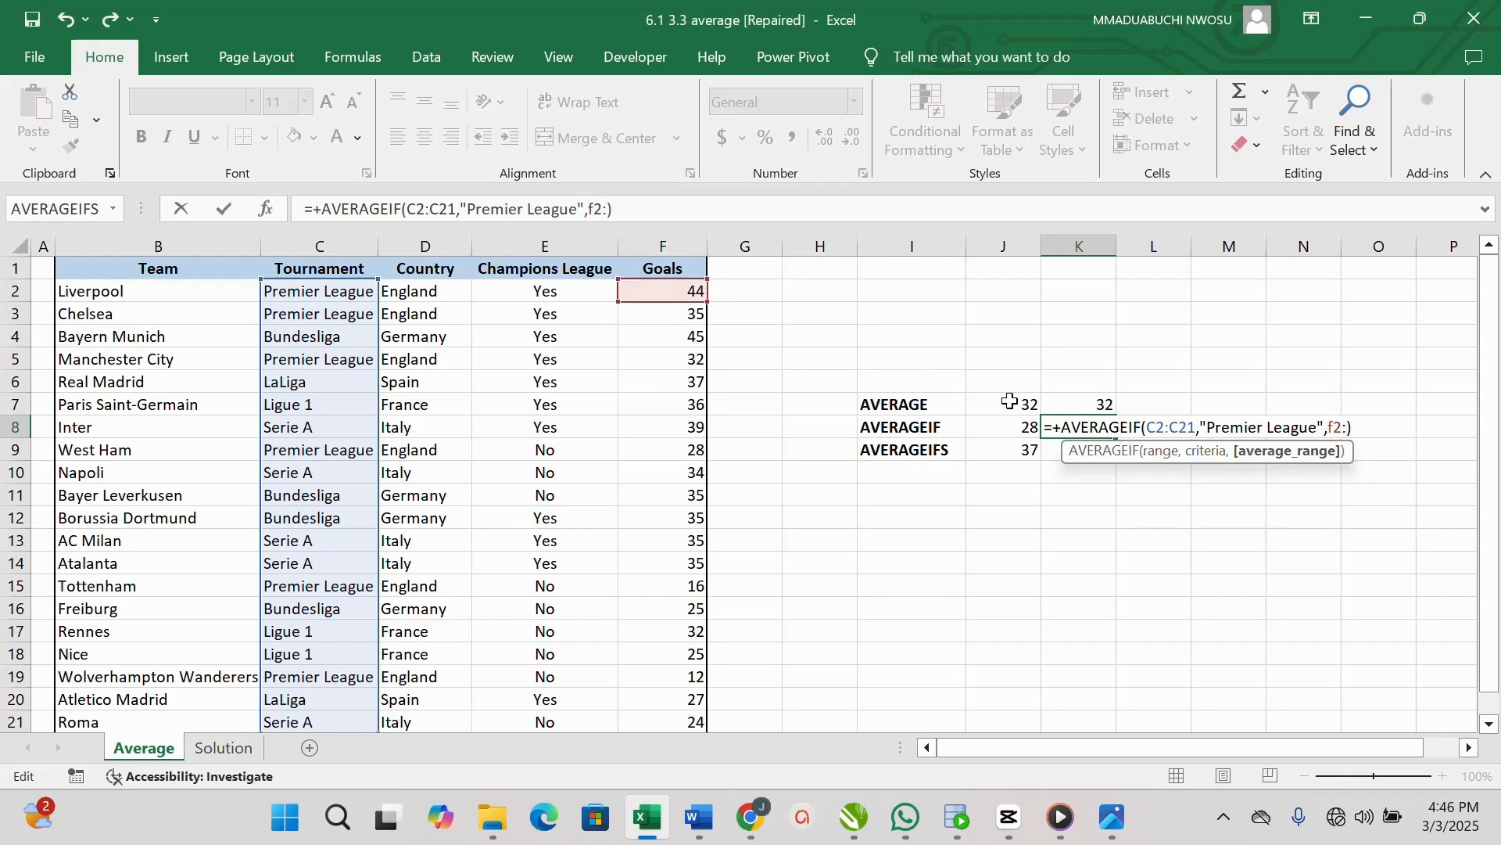
{"action": "type", "text": "f21"}
{"action": "key", "text": "Return"}
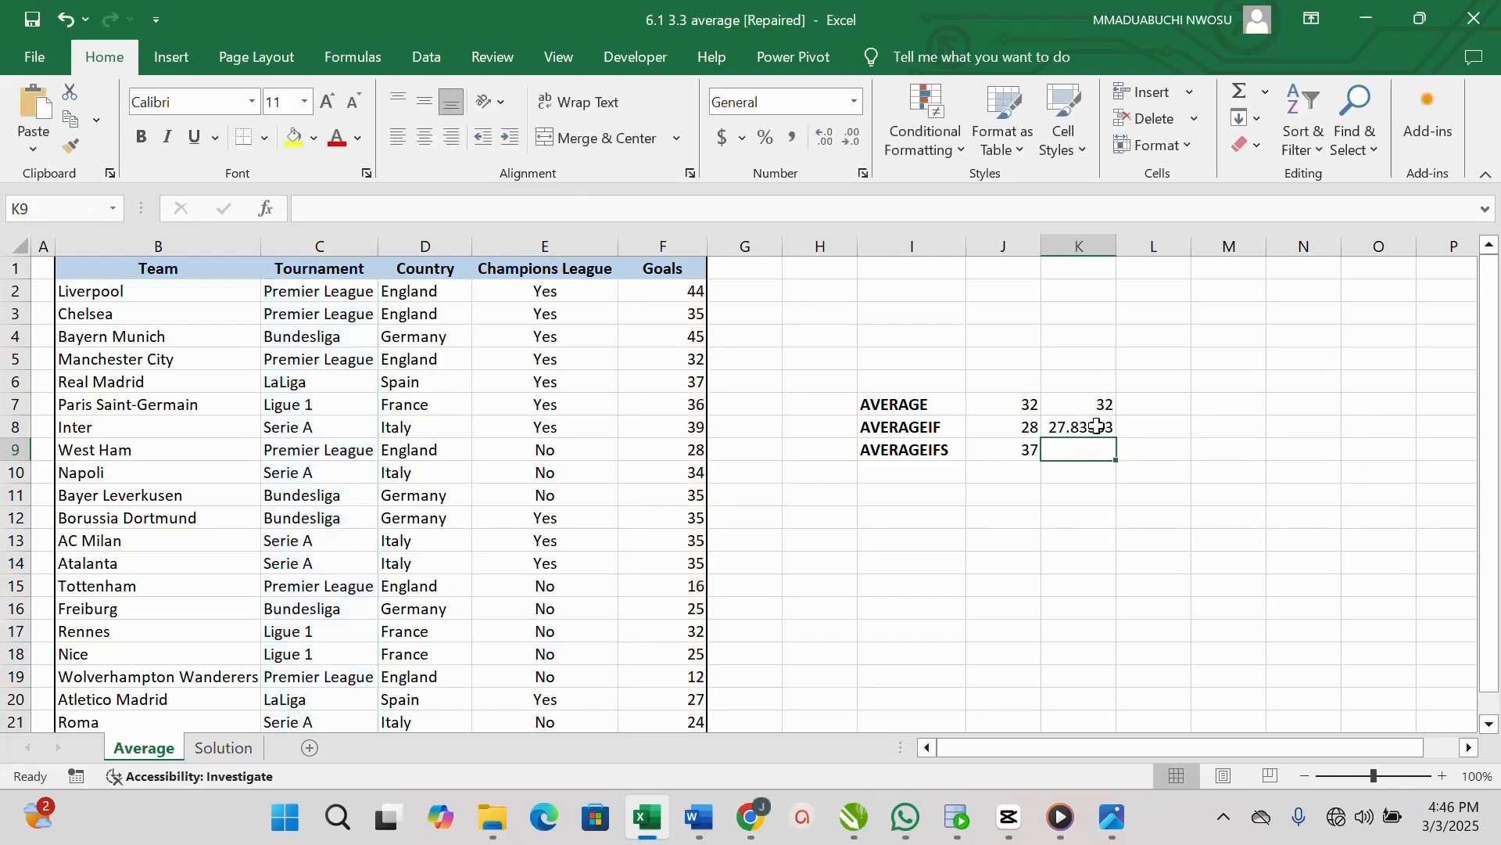
Format the AVERAGEIF result in K8 to show no decimal places.
{"action": "left_click", "coordinate": [1093, 427]}
{"action": "left_click", "coordinate": [850, 139]}
{"action": "left_click", "coordinate": [850, 139]}
{"action": "left_click", "coordinate": [850, 139]}
{"action": "left_click", "coordinate": [850, 139]}
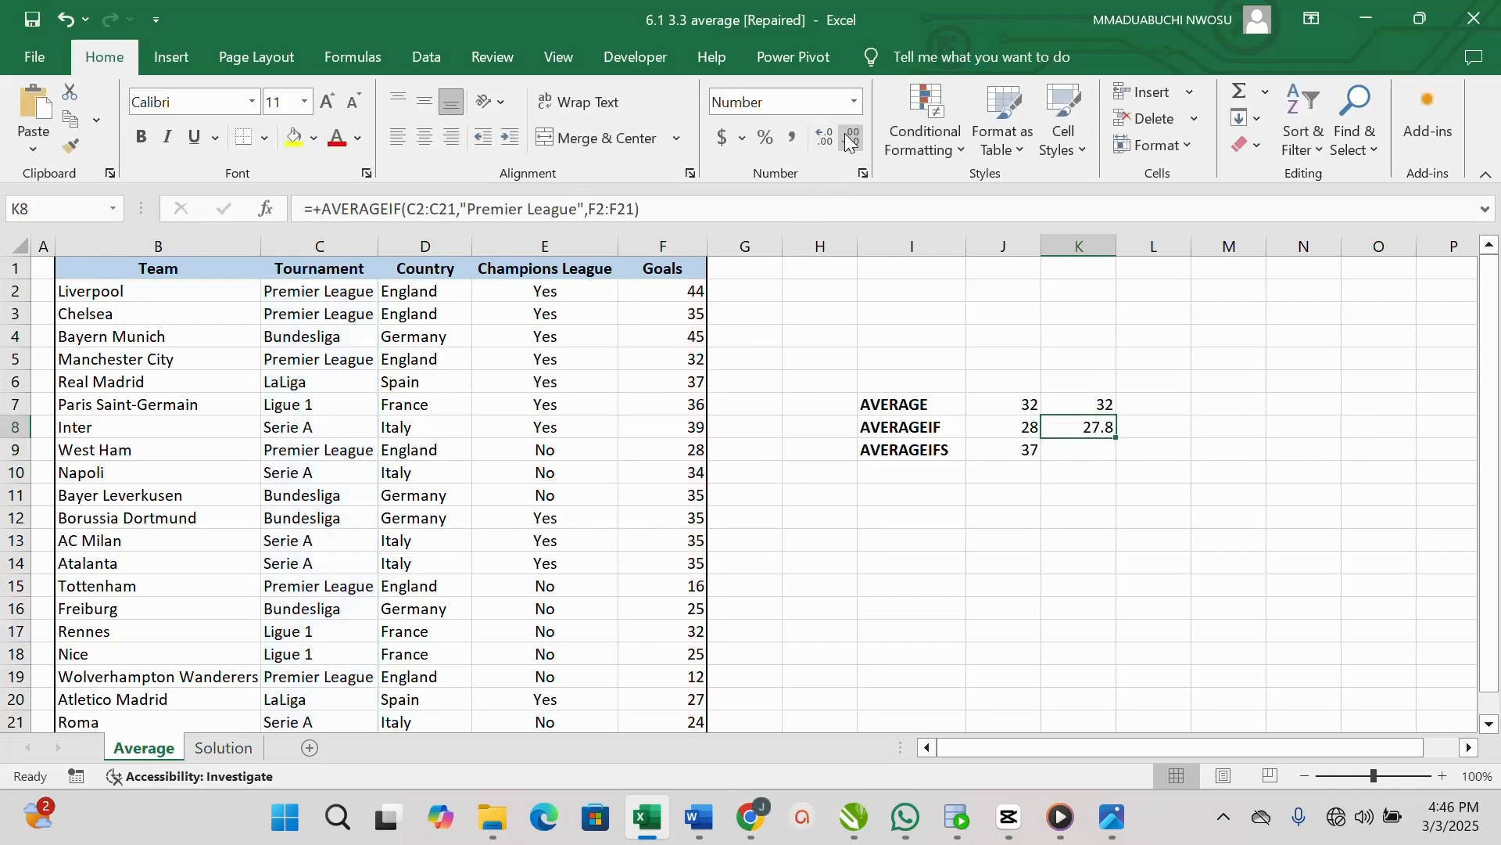
{"action": "left_click", "coordinate": [850, 140]}
Start an AVERAGEIFS formula in K9 that averages Goals F2:F21, with Tournament C2:C21 matching "Premier League" as the first condition.
{"action": "left_click", "coordinate": [1077, 454]}
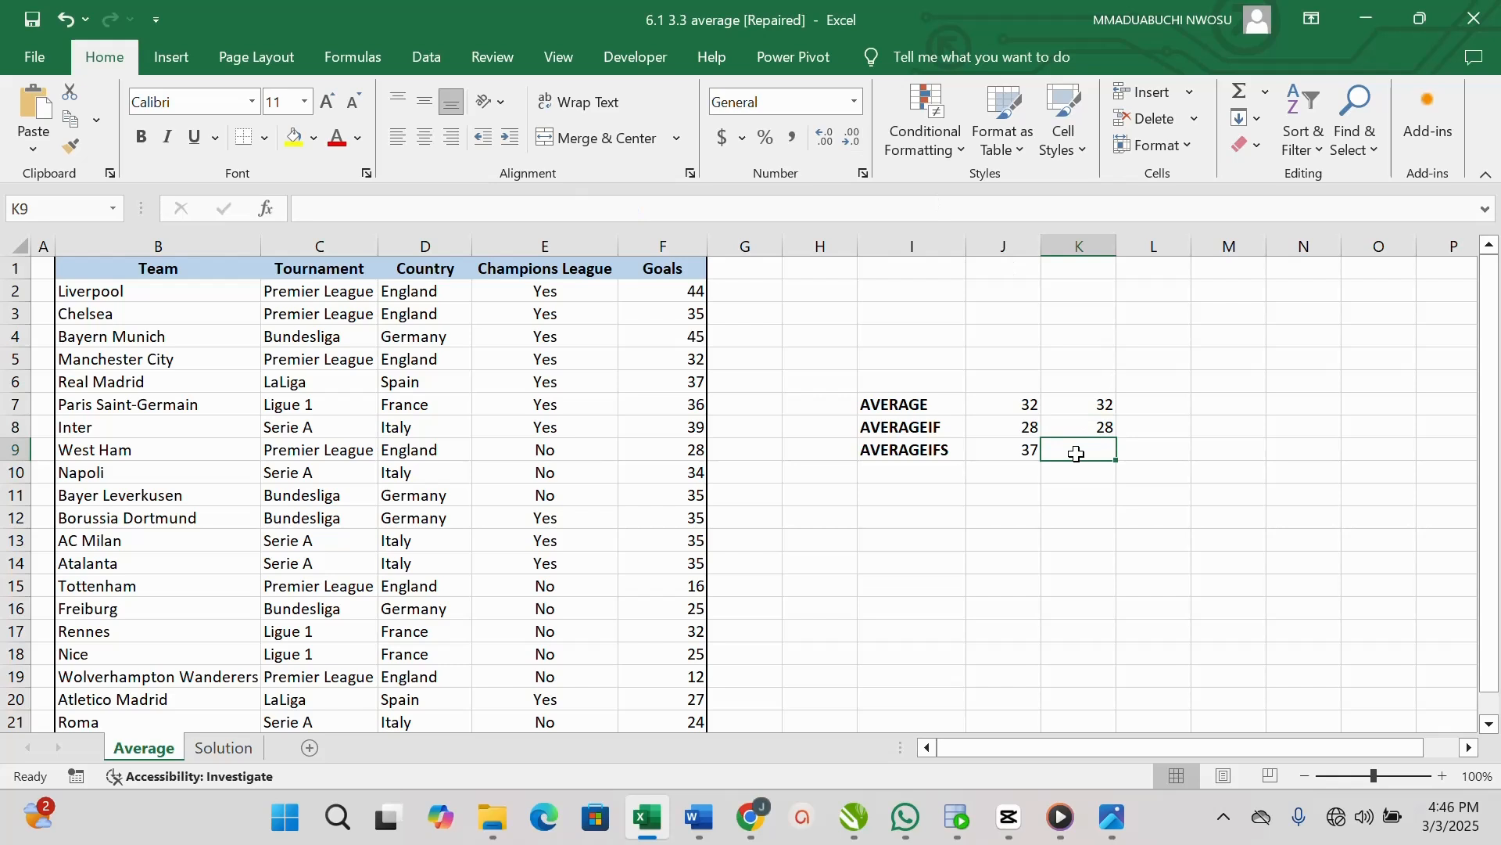
{"action": "type", "text": "=averageifs"}
{"action": "key", "text": "Tab"}
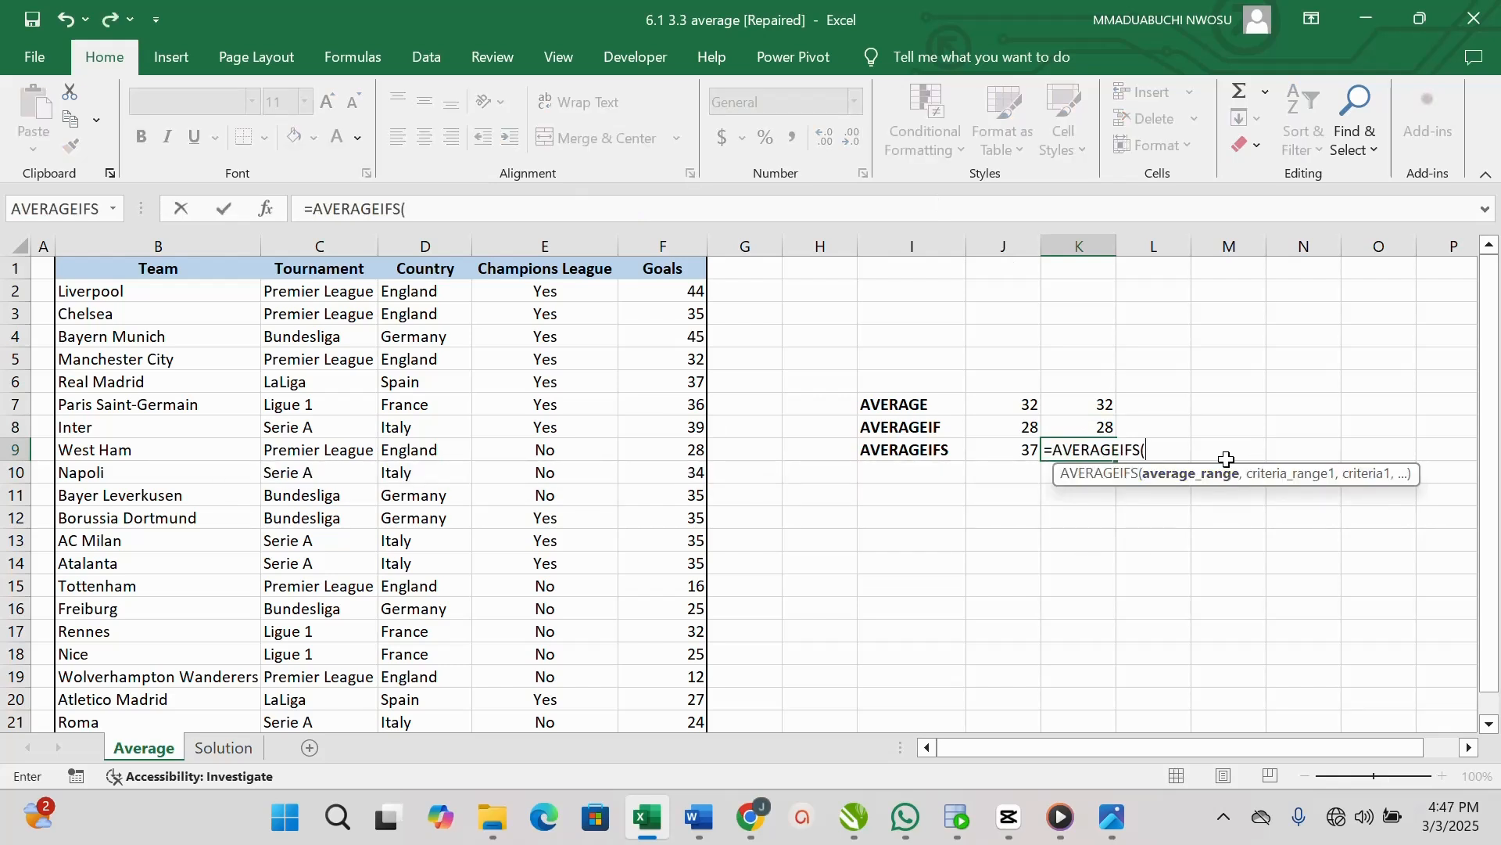
{"action": "type", "text": "f2:"}
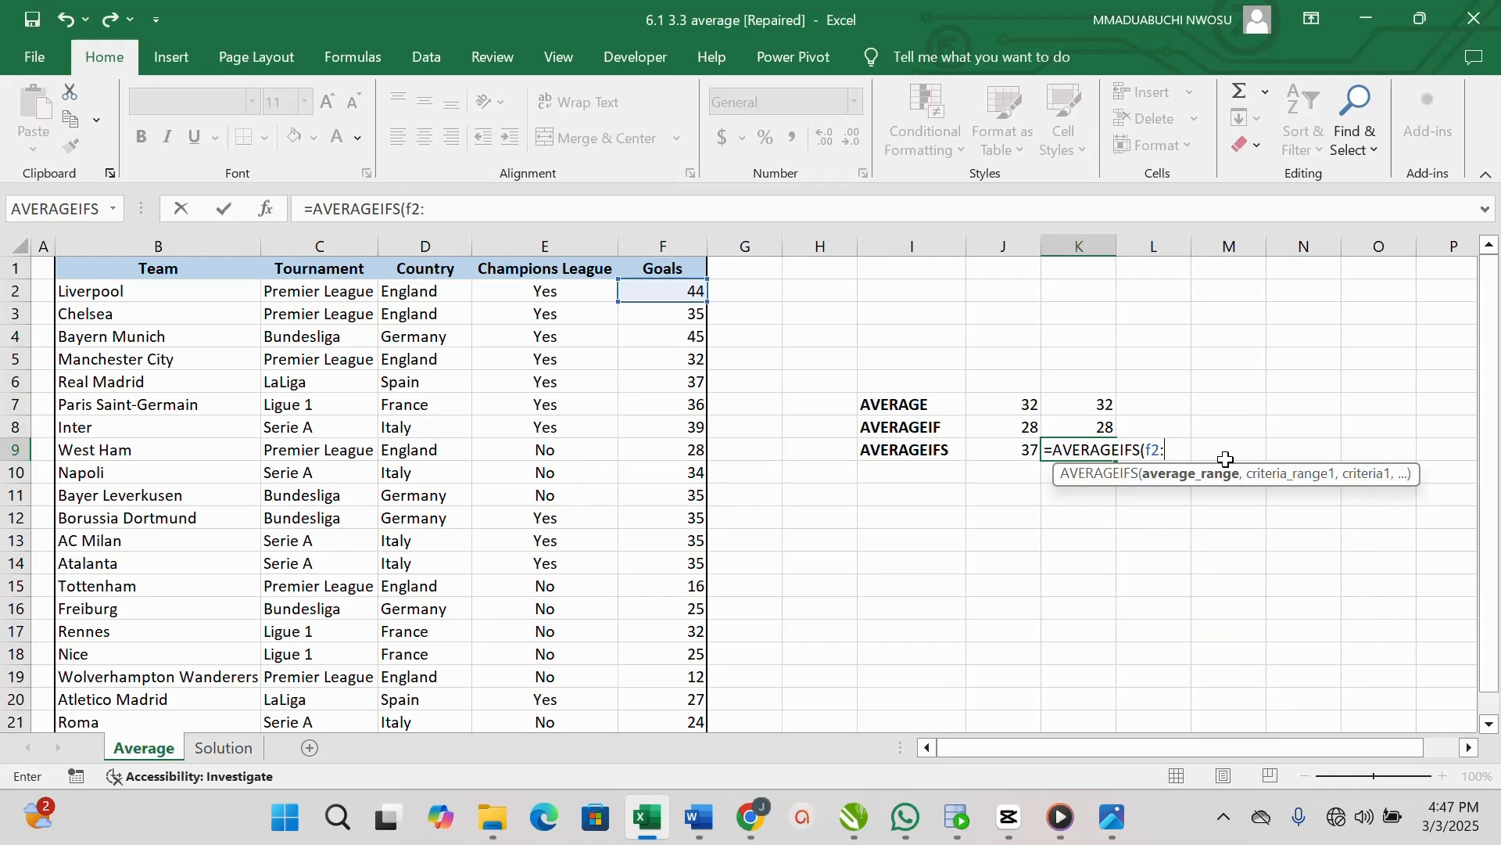
{"action": "type", "text": "f21,"}
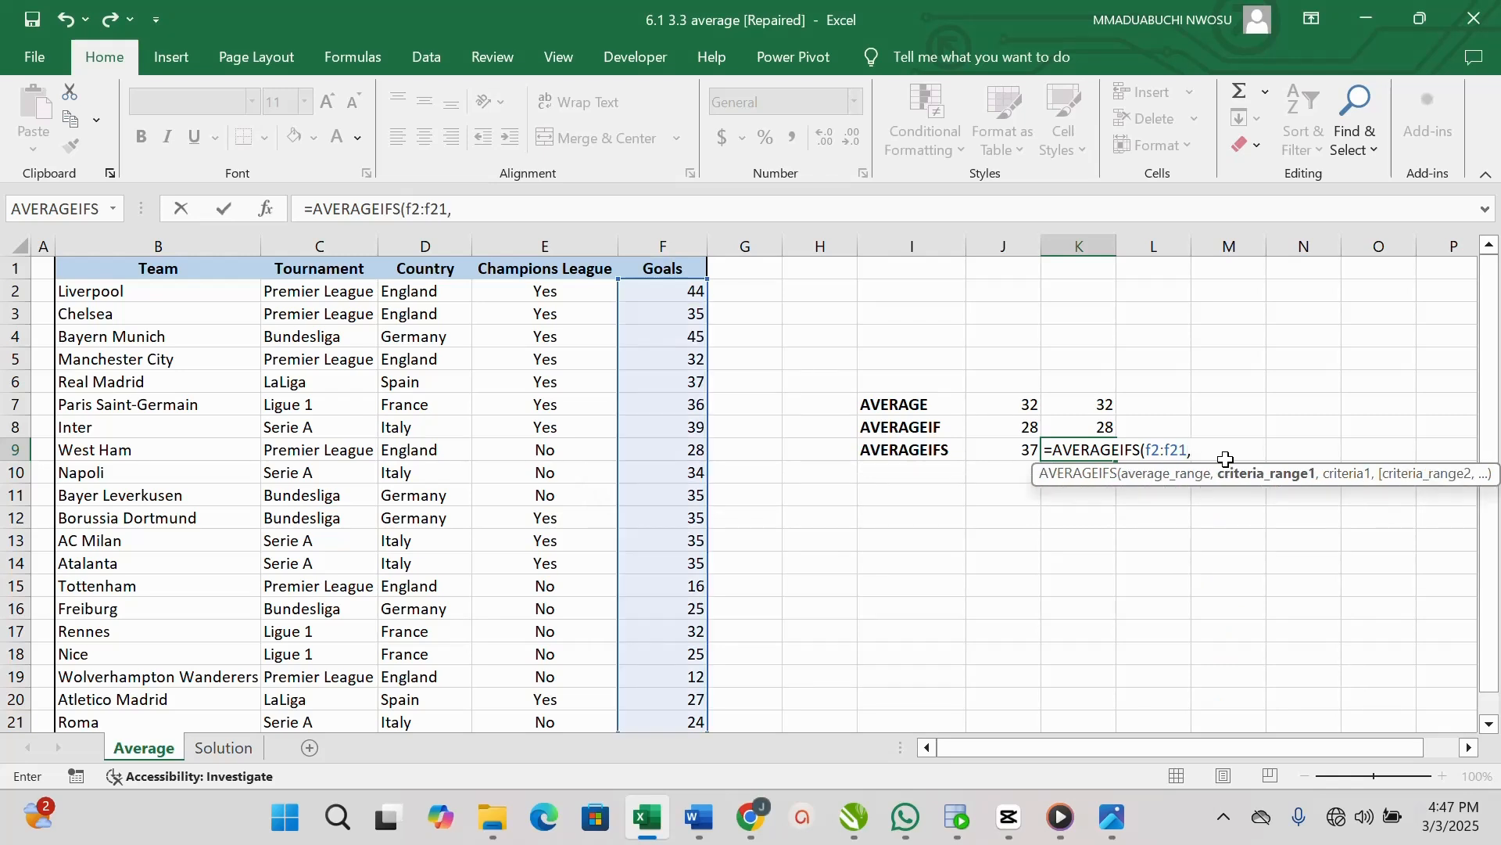
{"action": "type", "text": "c2:c2"}
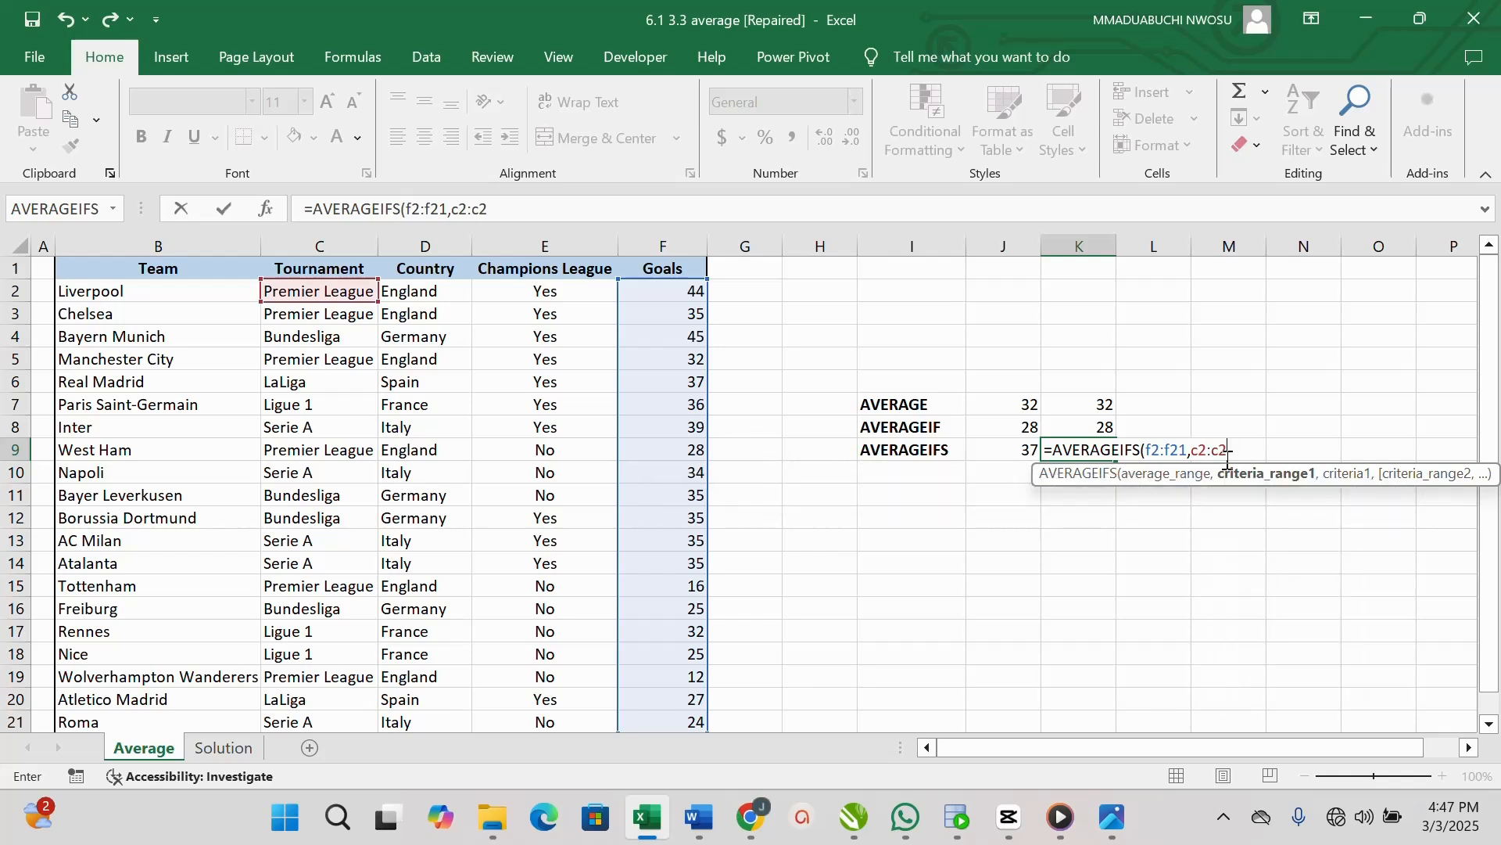
{"action": "type", "text": "1"}
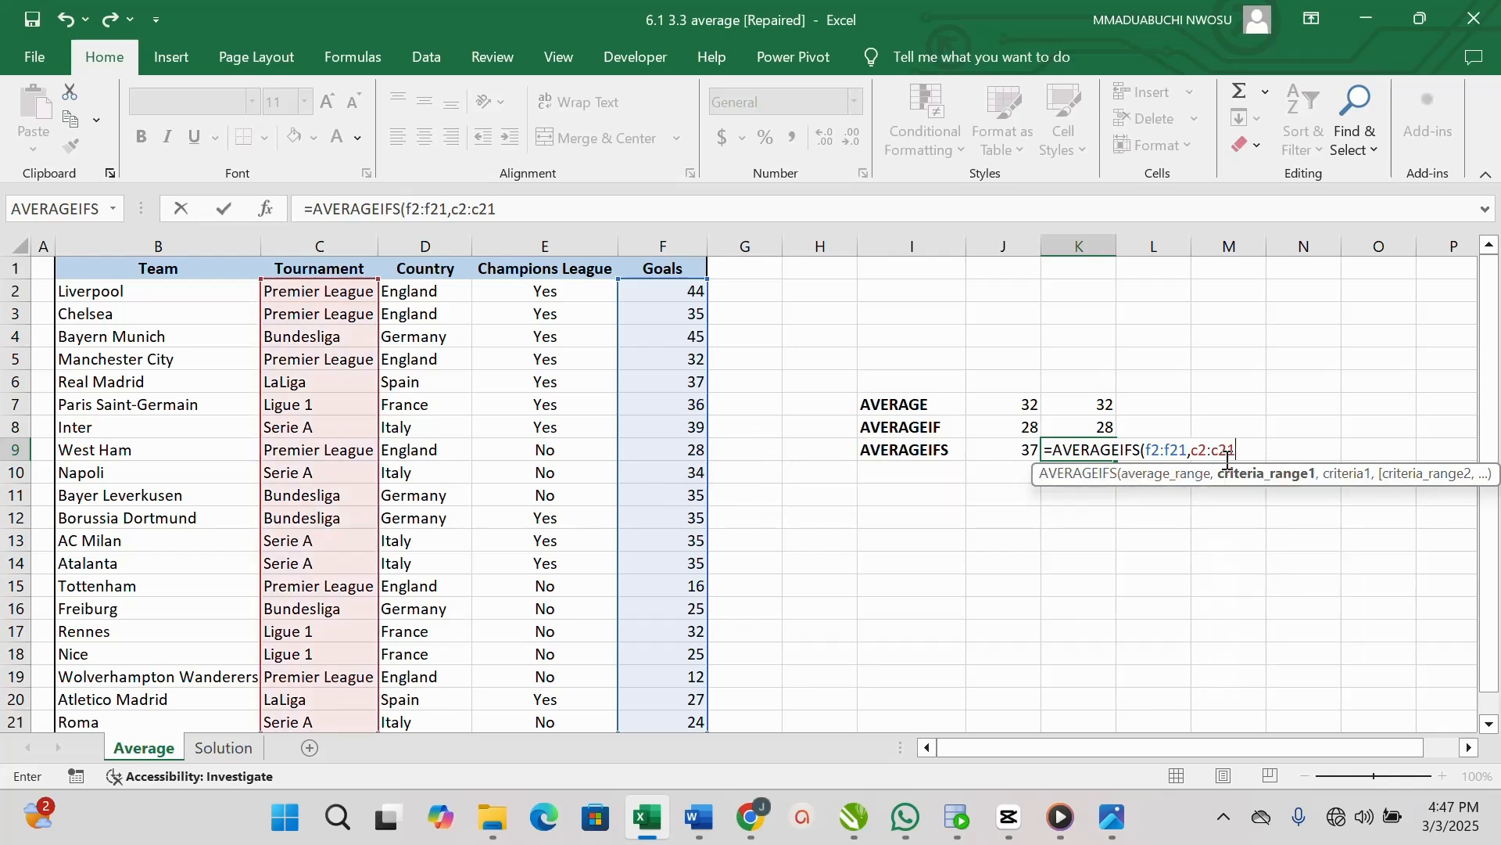
{"action": "type", "text": ","}
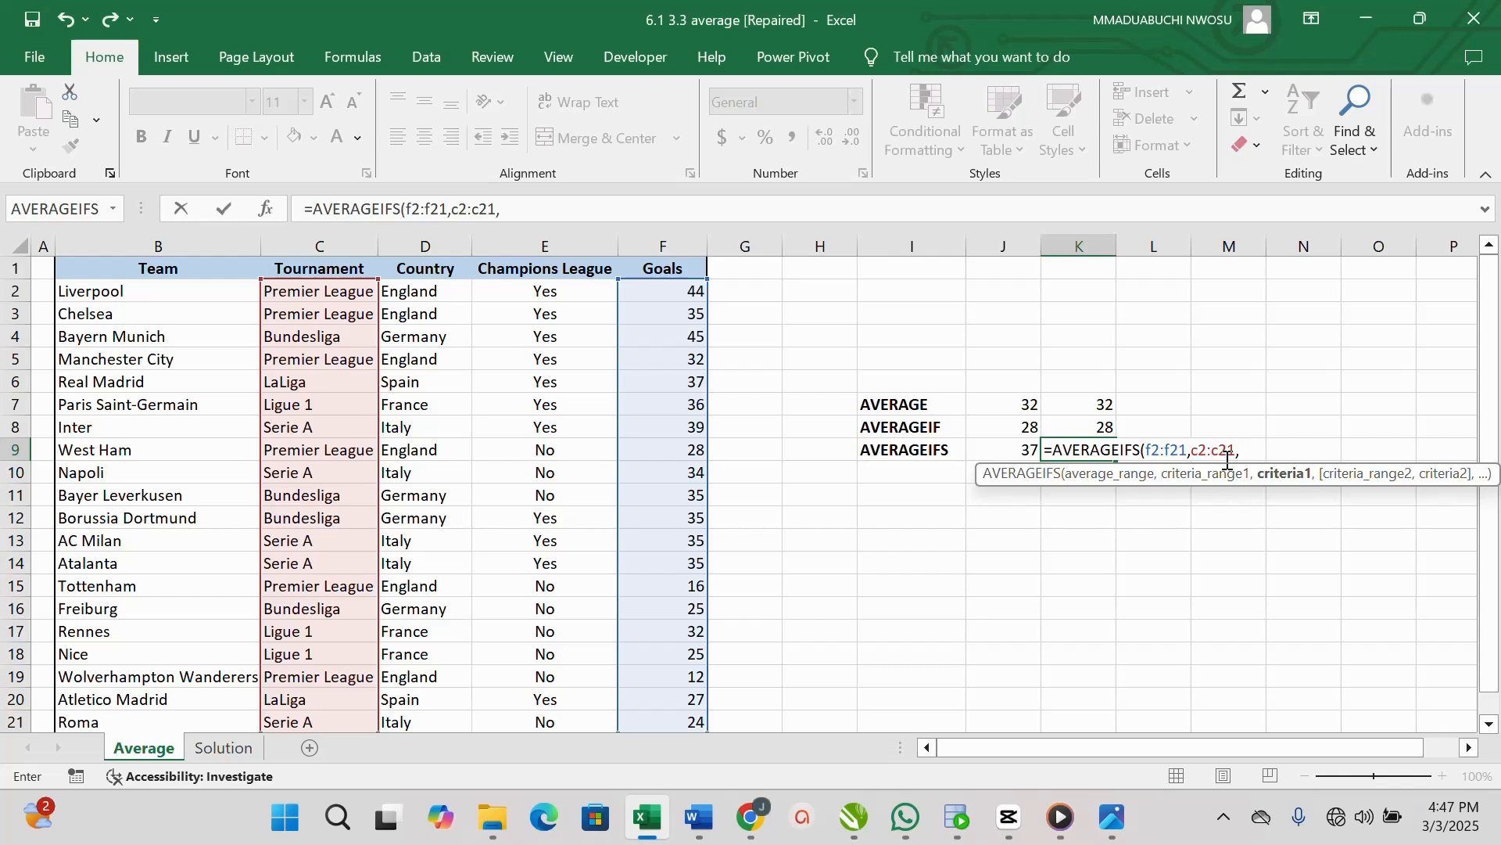
{"action": "type", "text": " \"Premier League"}
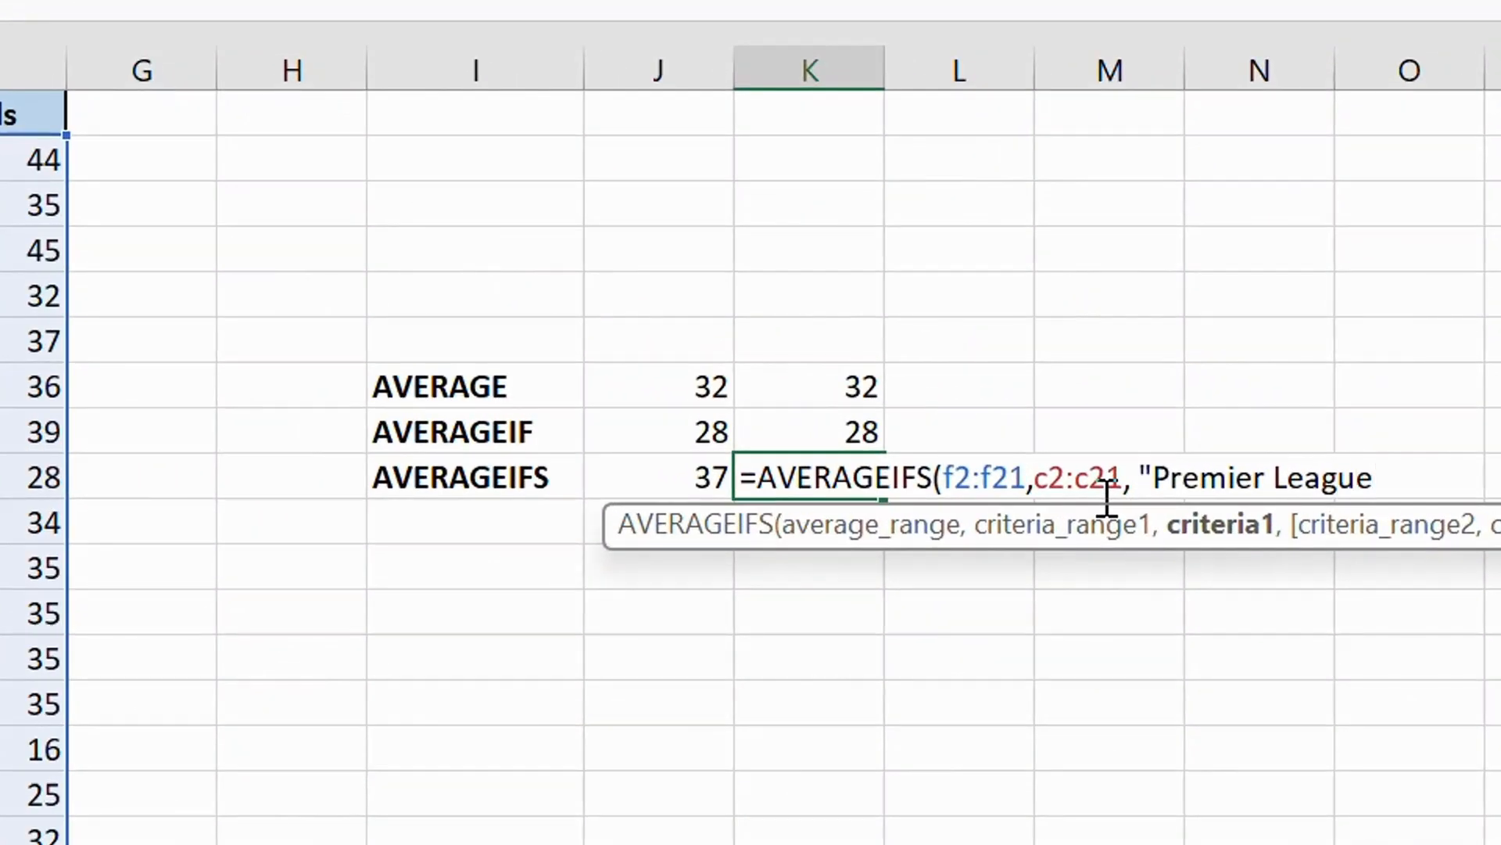
{"action": "type", "text": "\","}
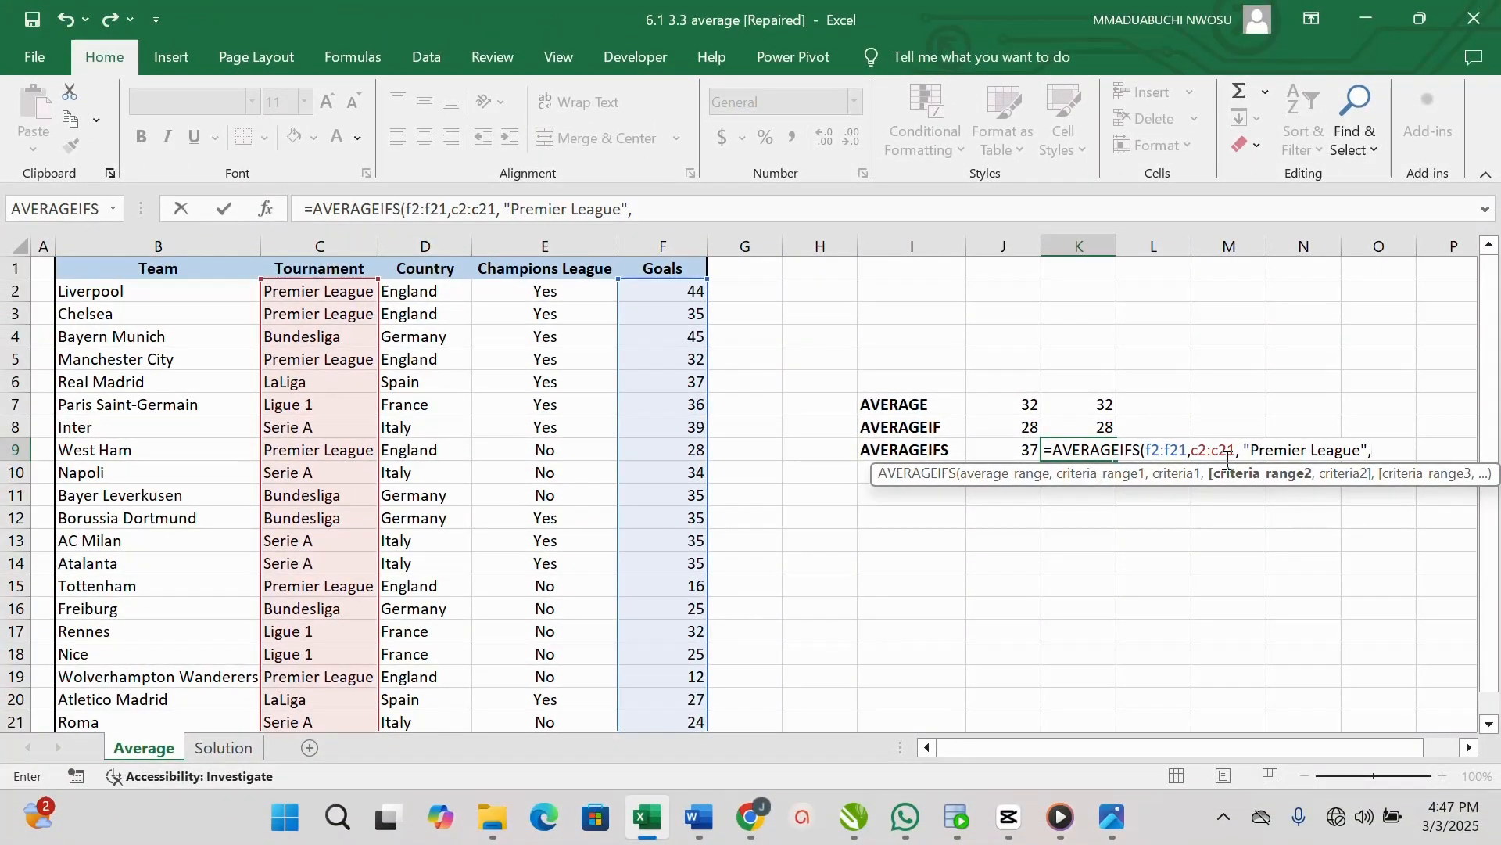
Add Champions League E2:E21 matching "Yes" as the second condition of the AVERAGEIFS formula in K9 and enter it.
{"action": "type", "text": "e2:"}
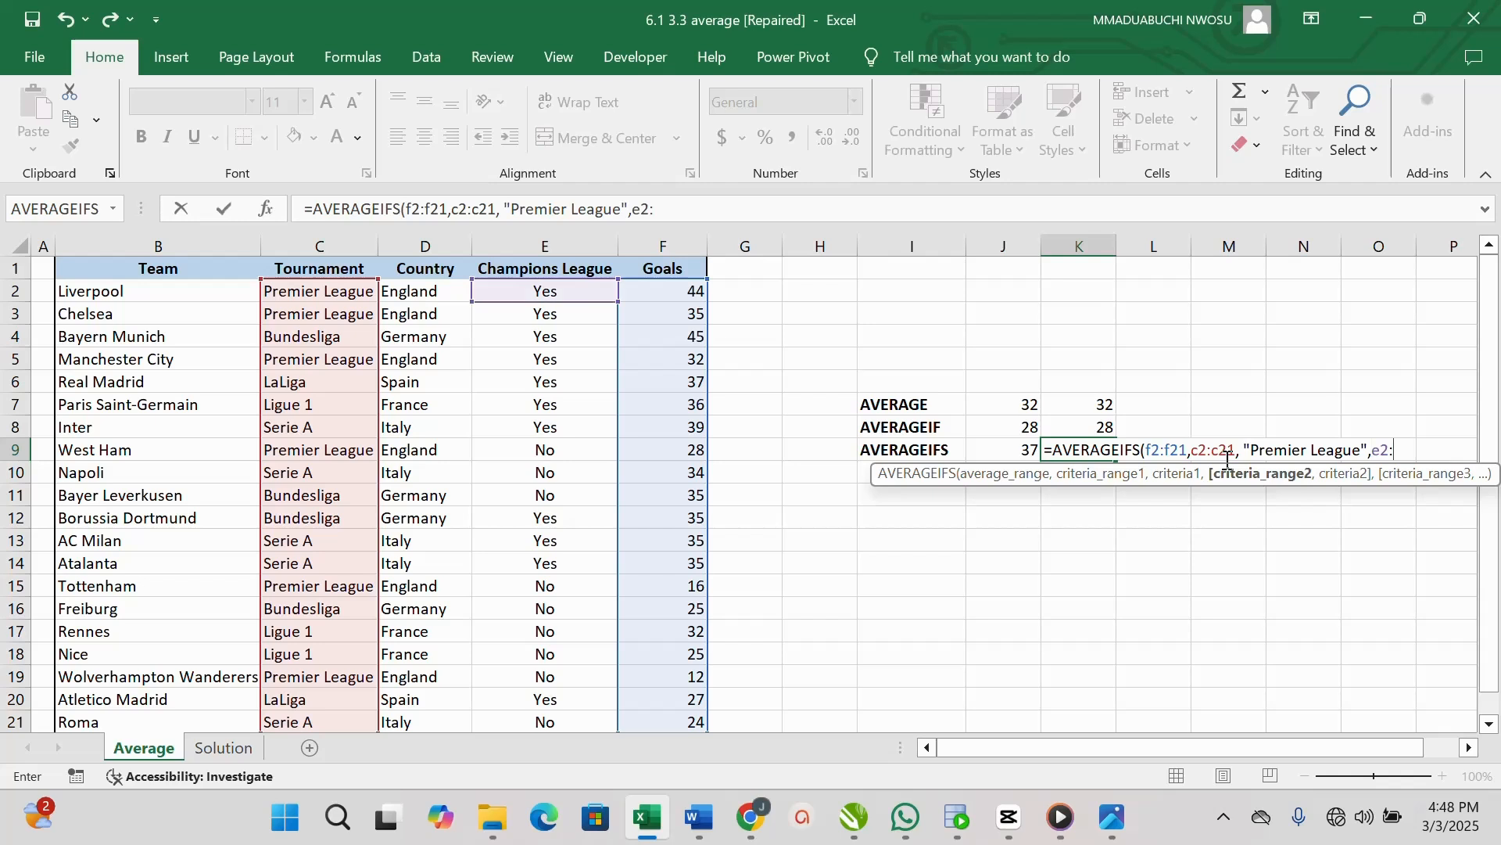
{"action": "type", "text": "e21"}
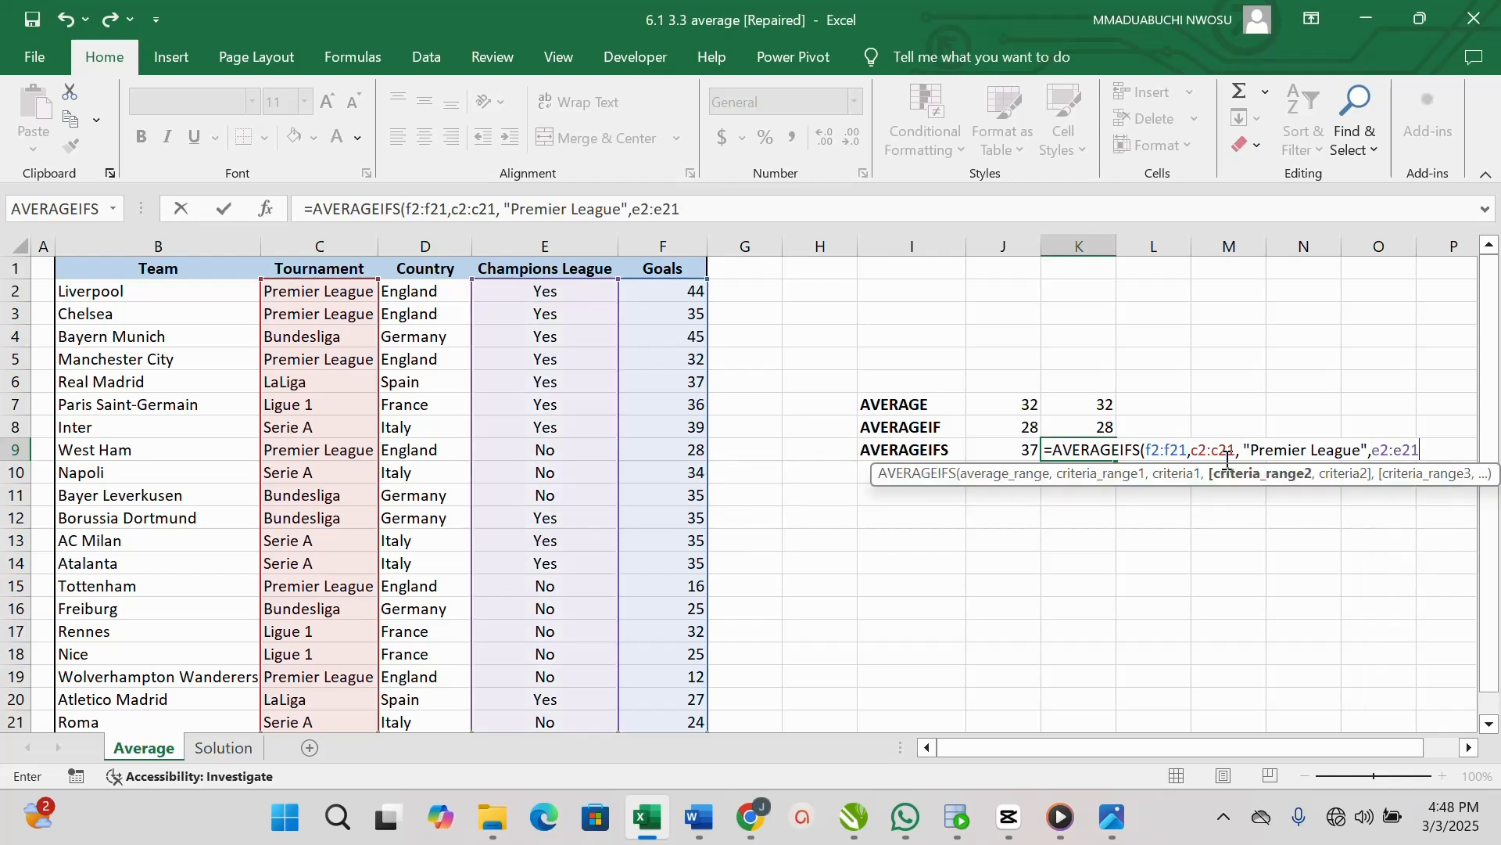
{"action": "type", "text": ","}
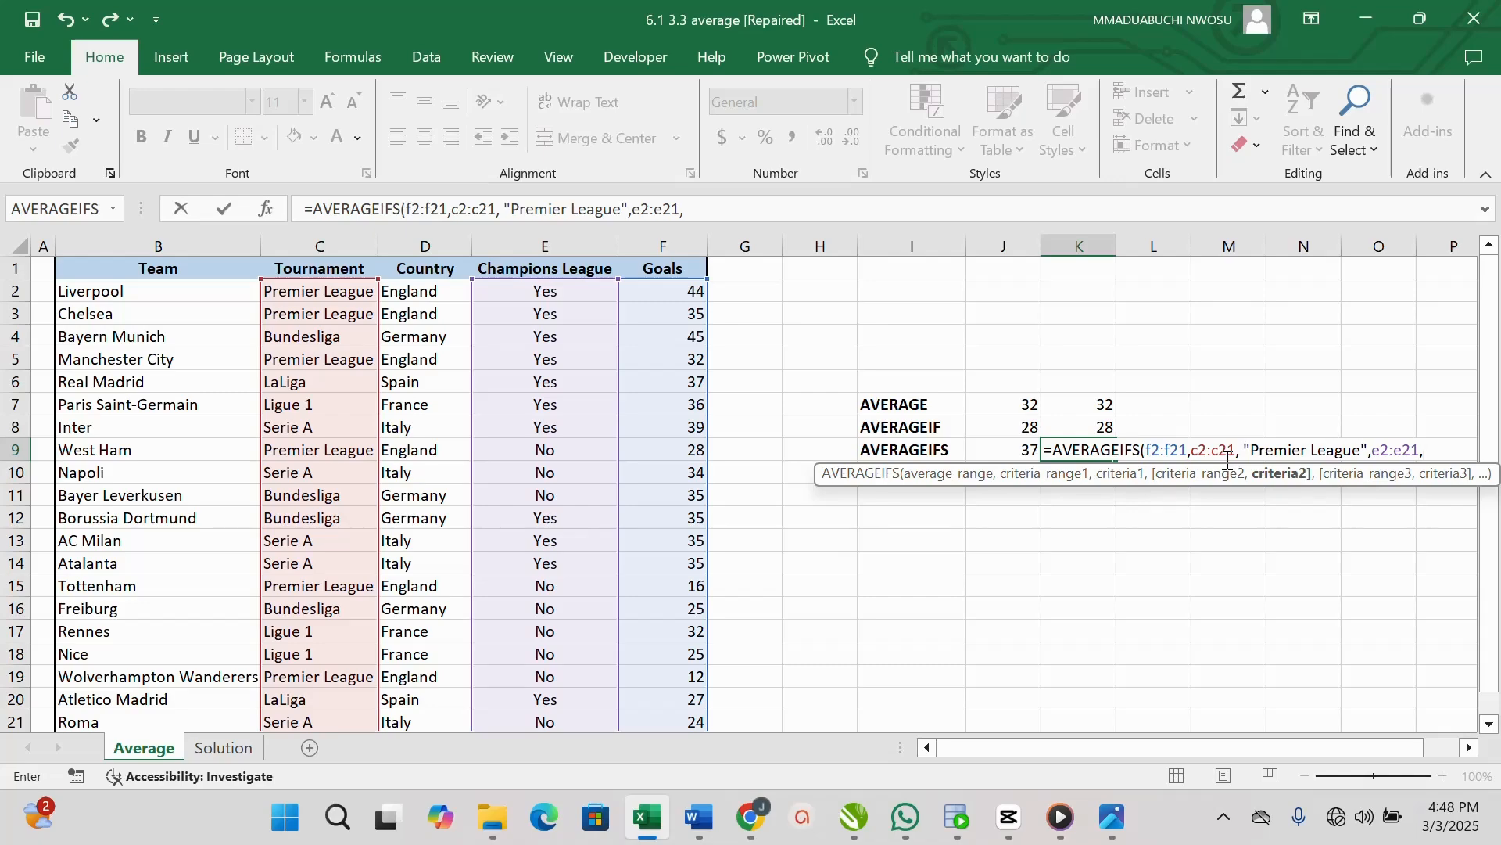
{"action": "type", "text": "\""}
{"action": "type", "text": "Yes\""}
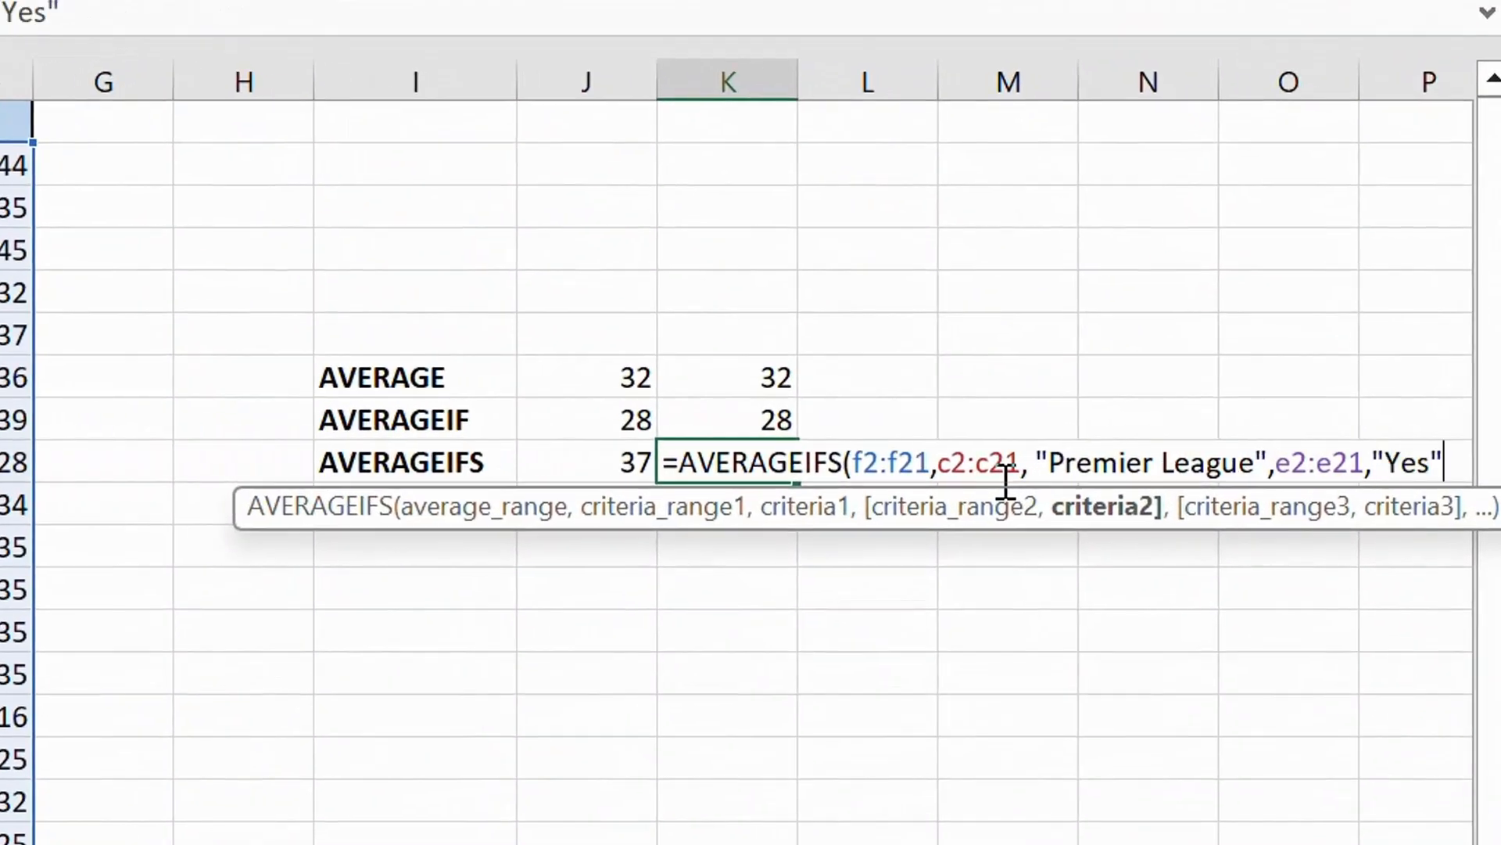
{"action": "type", "text": ")"}
{"action": "key", "text": "Return"}
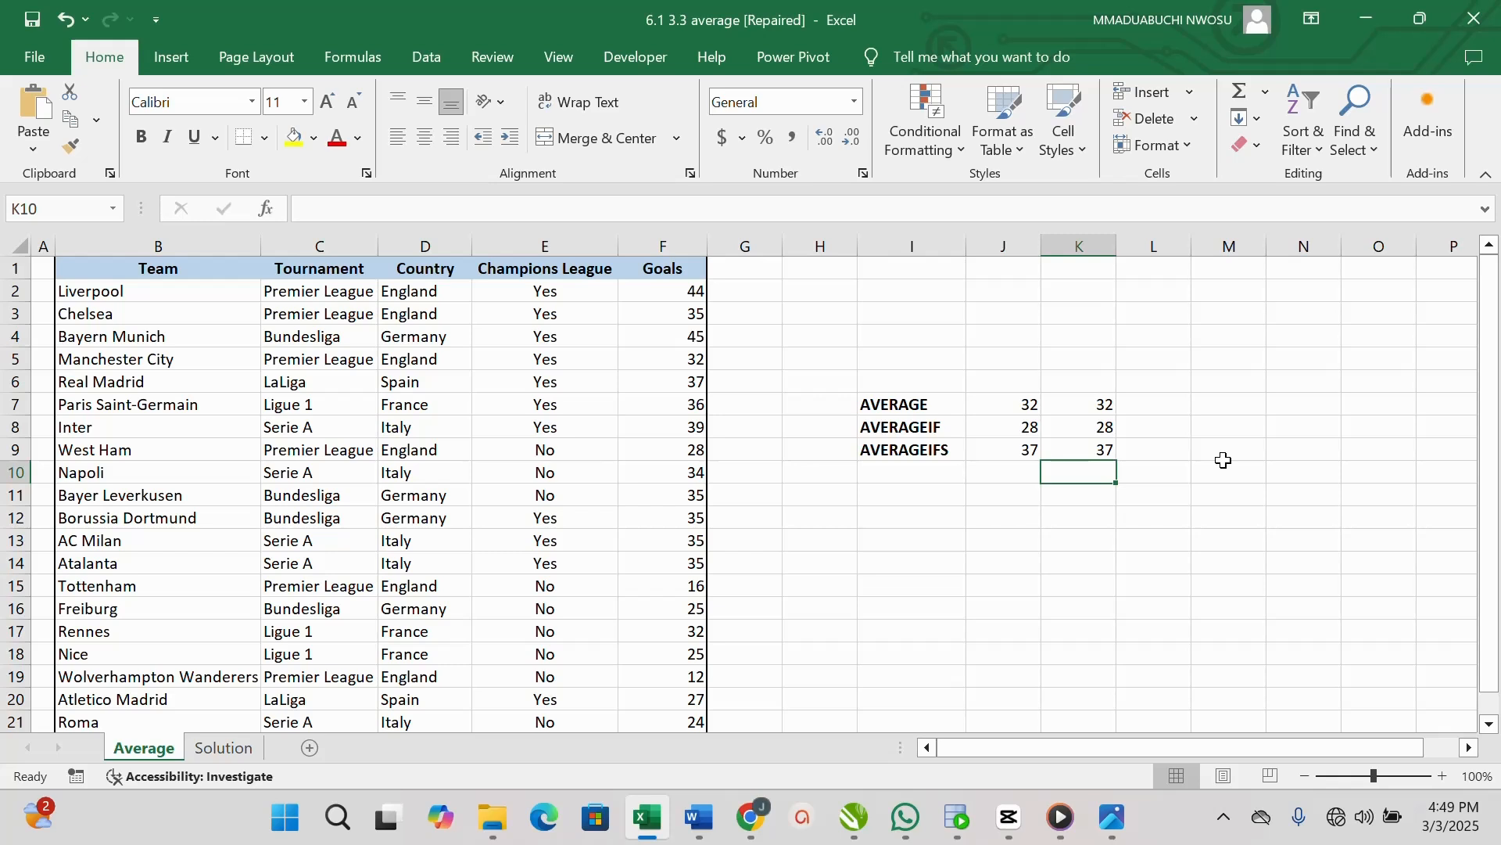
On the Solution sheet, convert the team data in A1:E21 into an Excel table with headers.
{"action": "left_click", "coordinate": [225, 746]}
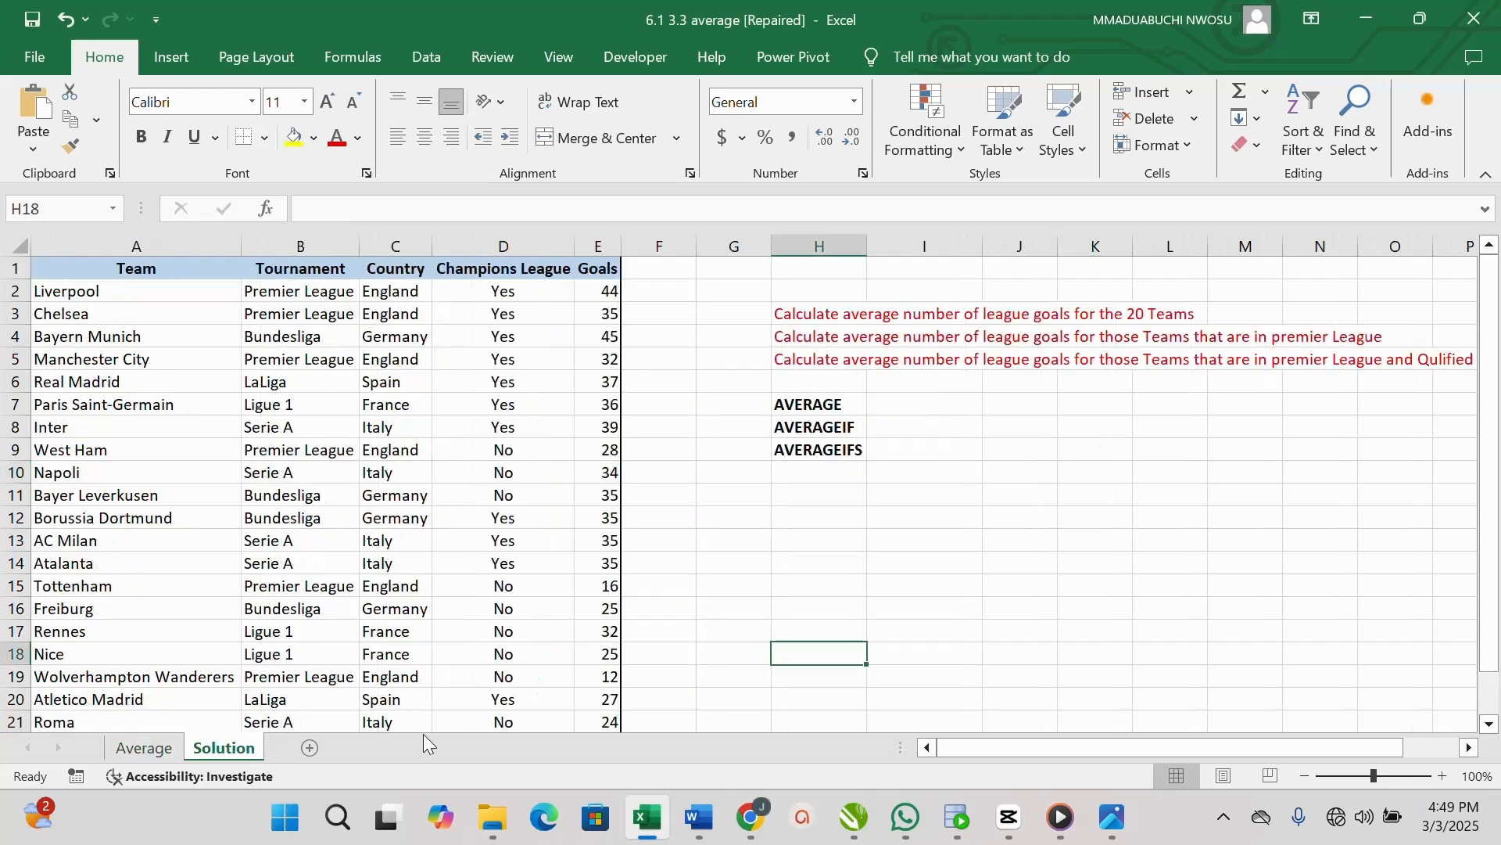
{"action": "scroll", "coordinate": [925, 479], "scroll_direction": "down", "scroll_amount": 3}
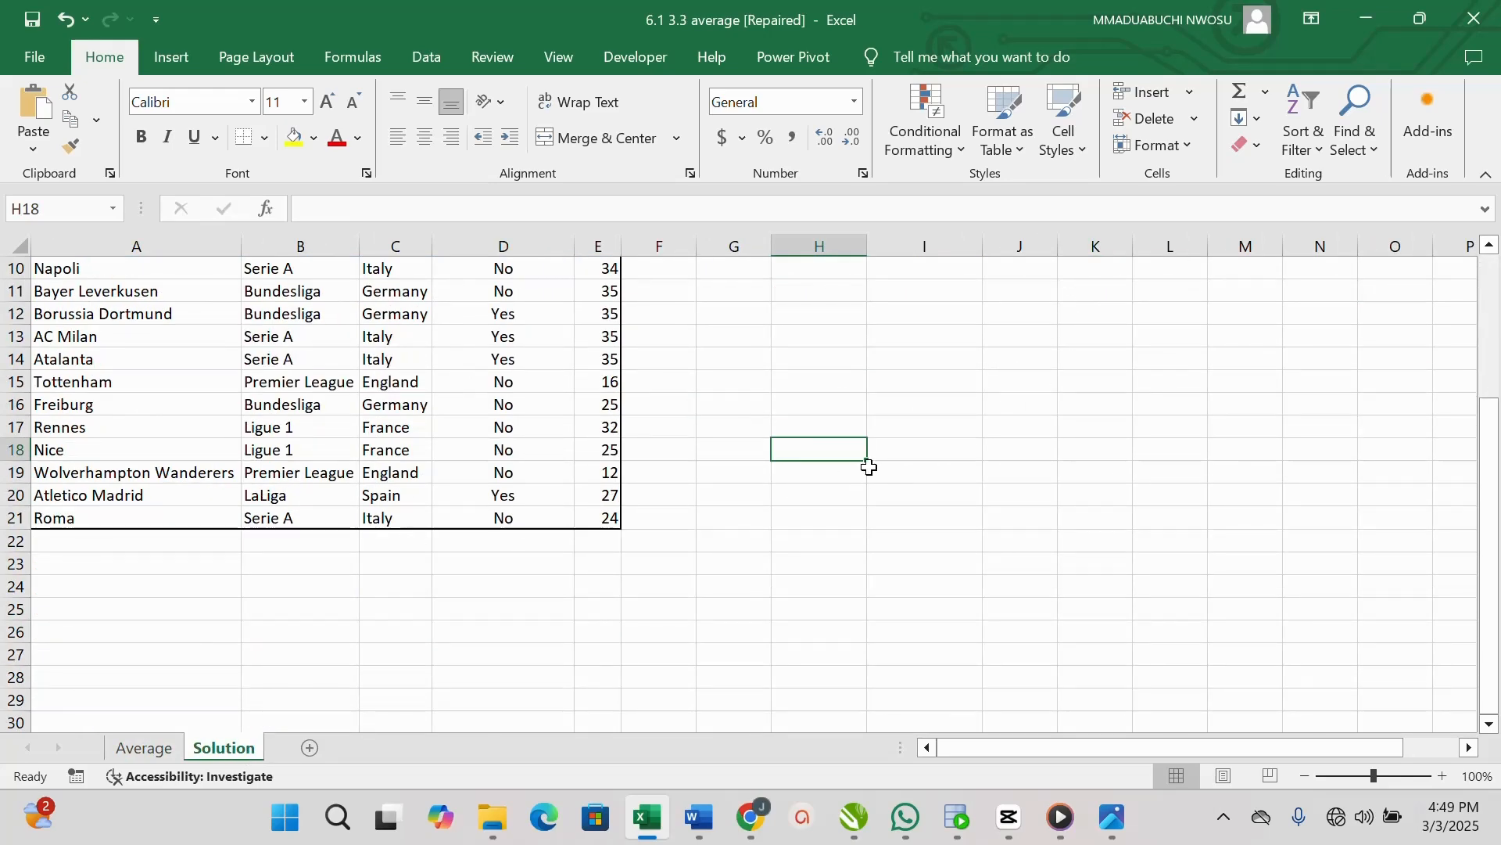
{"action": "scroll", "coordinate": [869, 467], "scroll_direction": "up", "scroll_amount": 3}
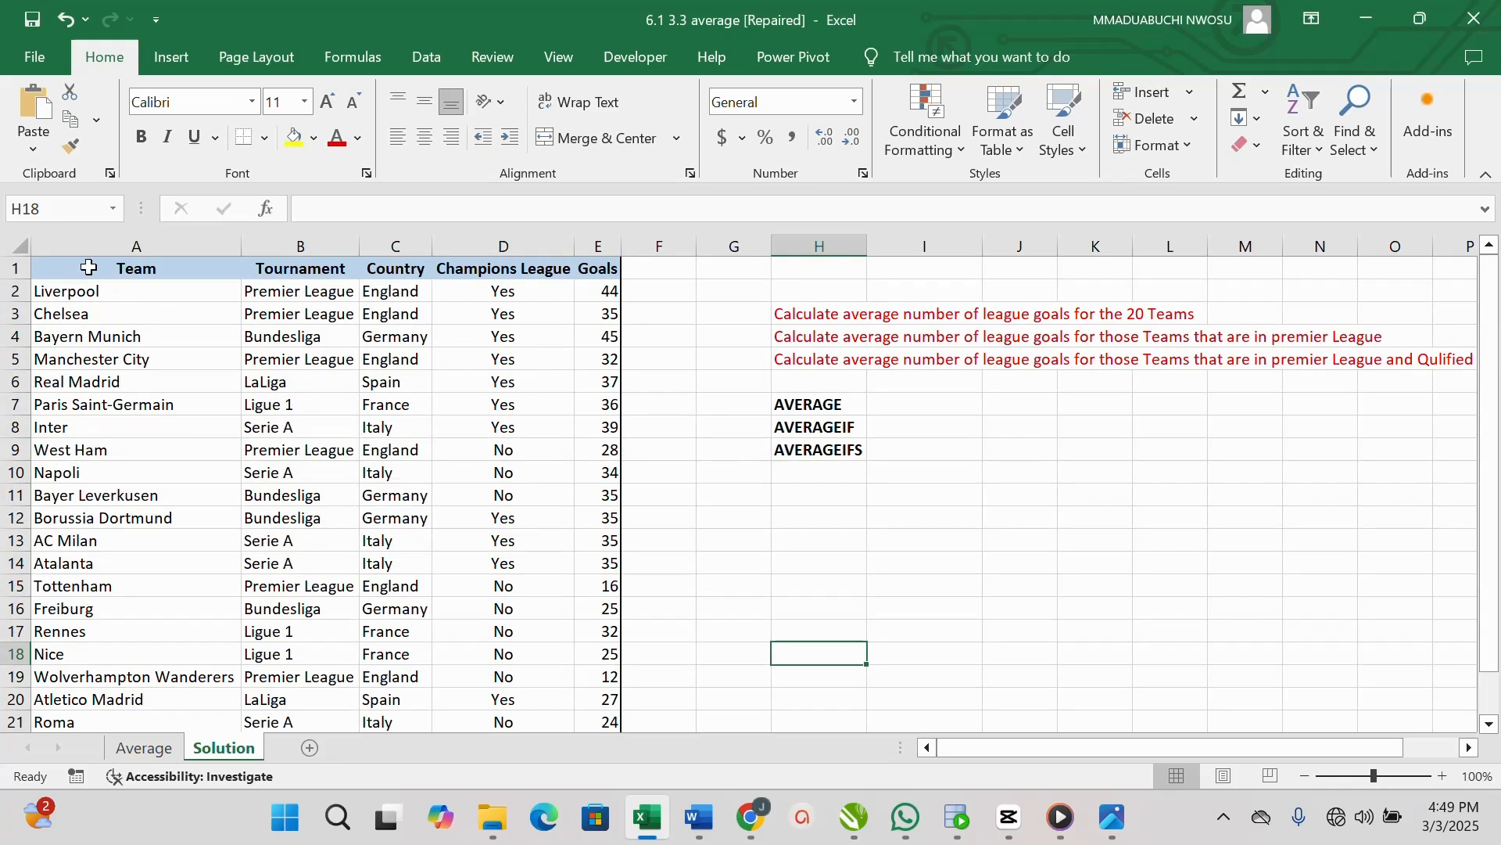
{"action": "left_click_drag", "start_coordinate": [42, 267], "coordinate": [611, 568]}
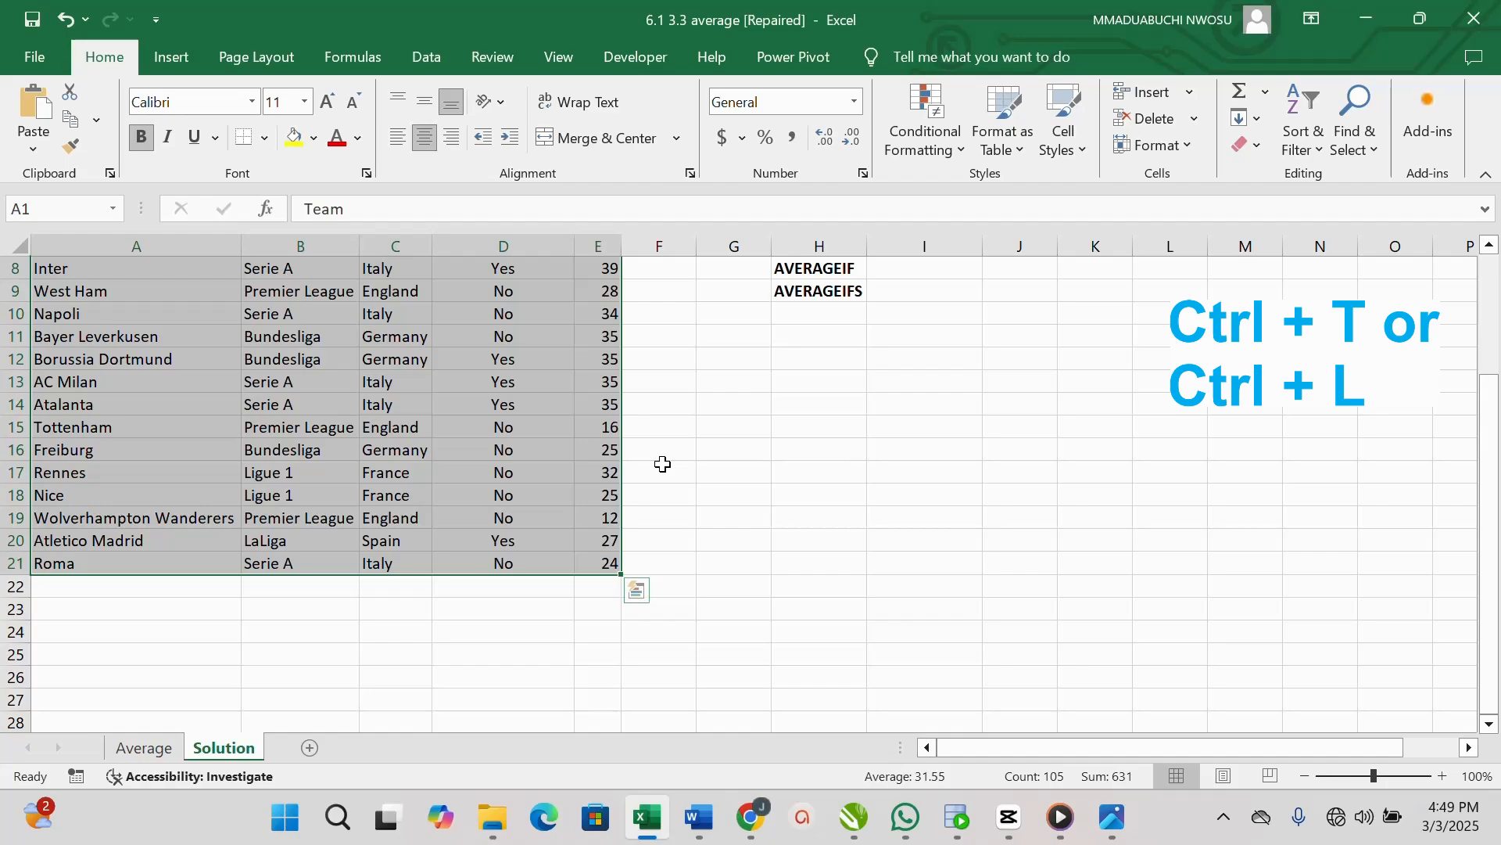
{"action": "key", "text": "ctrl+t"}
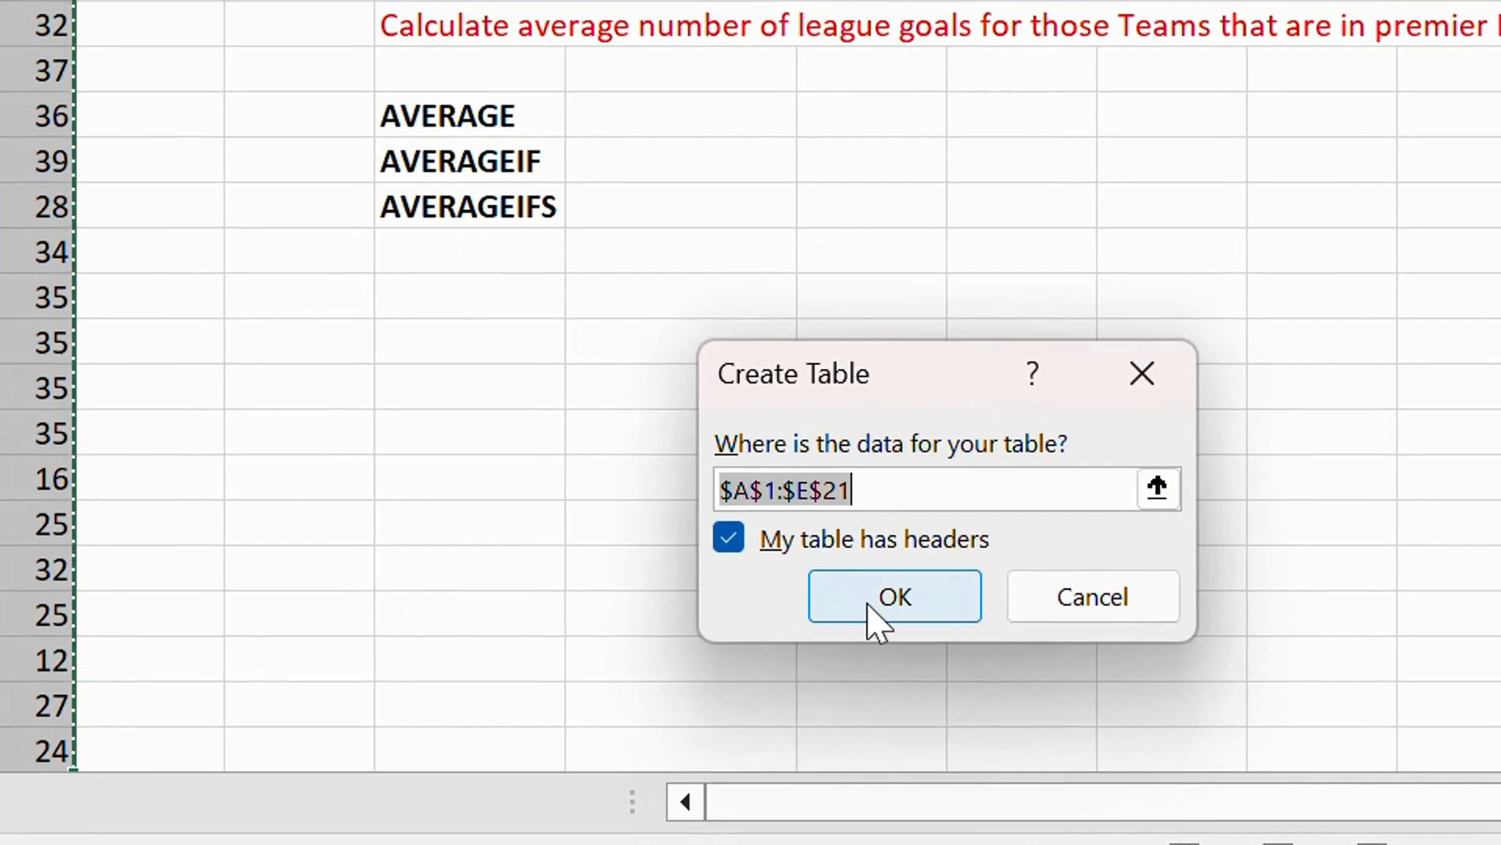
{"action": "left_click", "coordinate": [869, 609]}
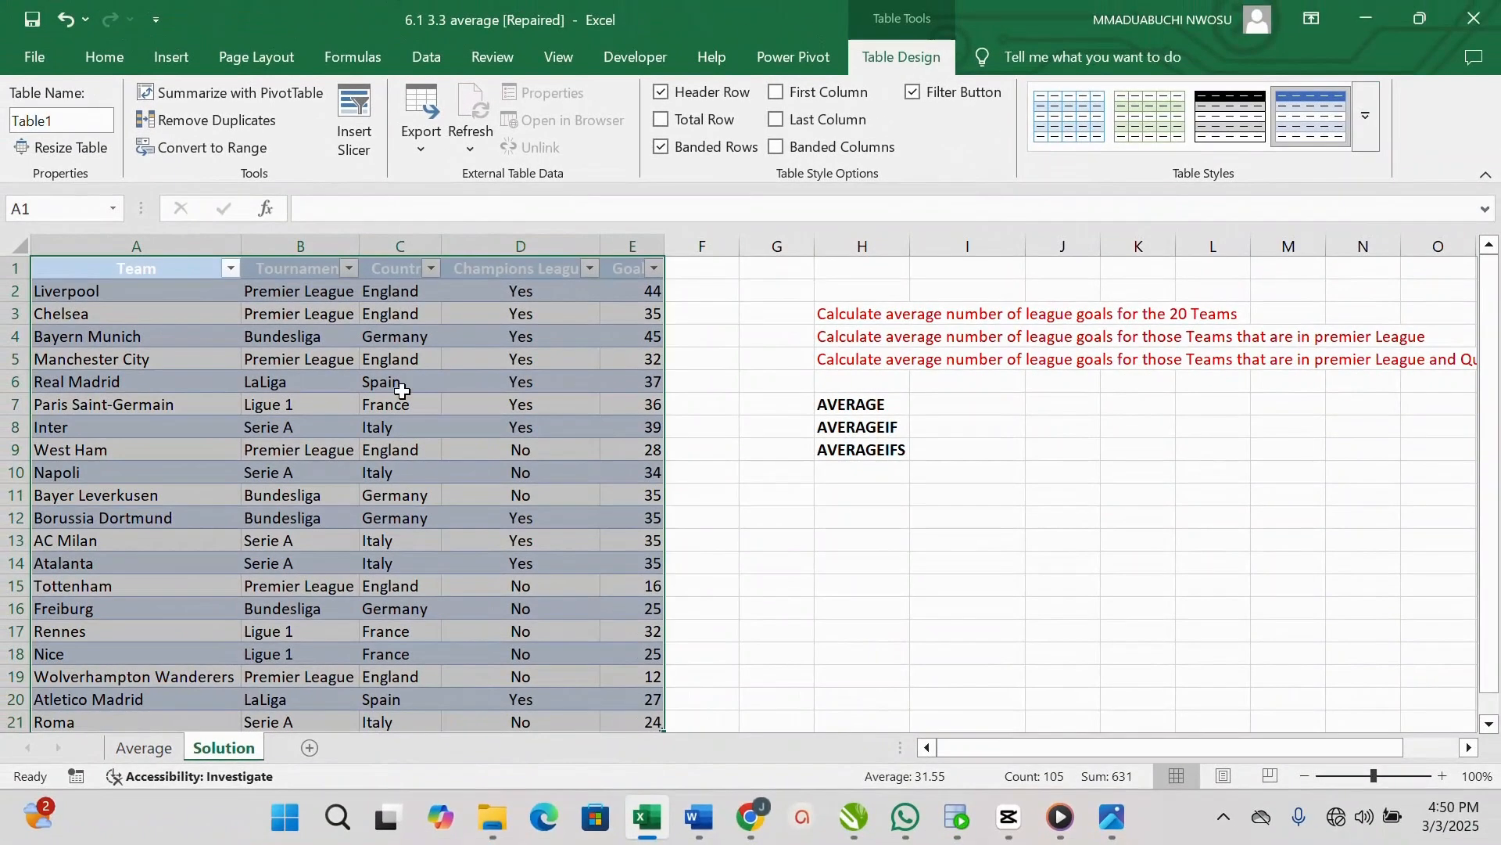
{"action": "scroll", "coordinate": [261, 116], "scroll_direction": "down", "scroll_amount": 2}
{"action": "scroll", "coordinate": [714, 341], "scroll_direction": "up", "scroll_amount": 2}
{"action": "left_click", "coordinate": [721, 400]}
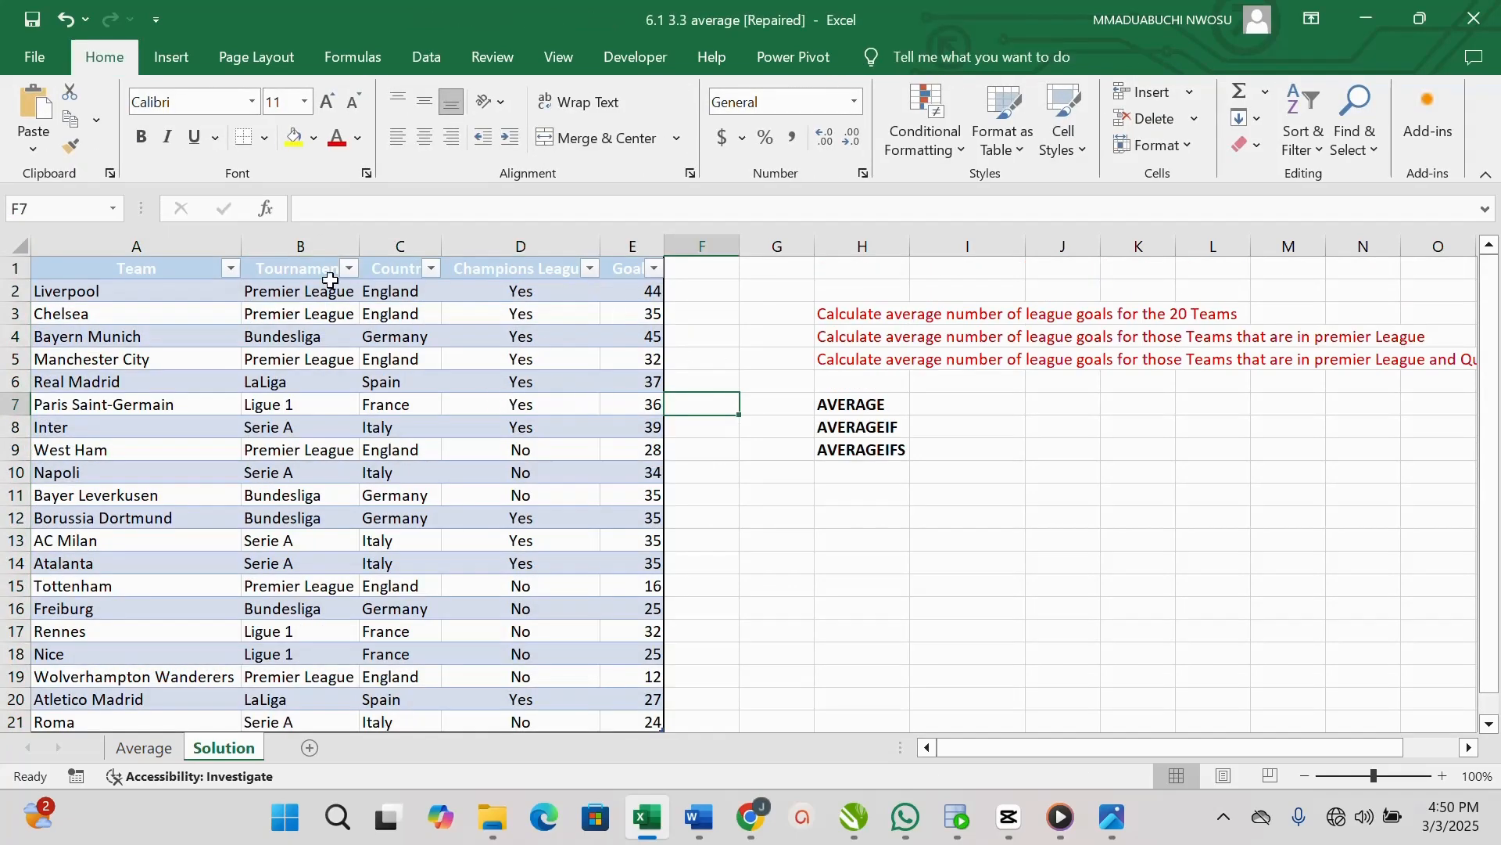
Add an AutoSum total of the Goals column in E22, directly beneath the table.
{"action": "scroll", "coordinate": [573, 383], "scroll_direction": "down", "scroll_amount": 3}
{"action": "scroll", "coordinate": [573, 383], "scroll_direction": "down", "scroll_amount": 4}
{"action": "scroll", "coordinate": [573, 382], "scroll_direction": "up", "scroll_amount": 7}
{"action": "scroll", "coordinate": [485, 362], "scroll_direction": "down", "scroll_amount": 2}
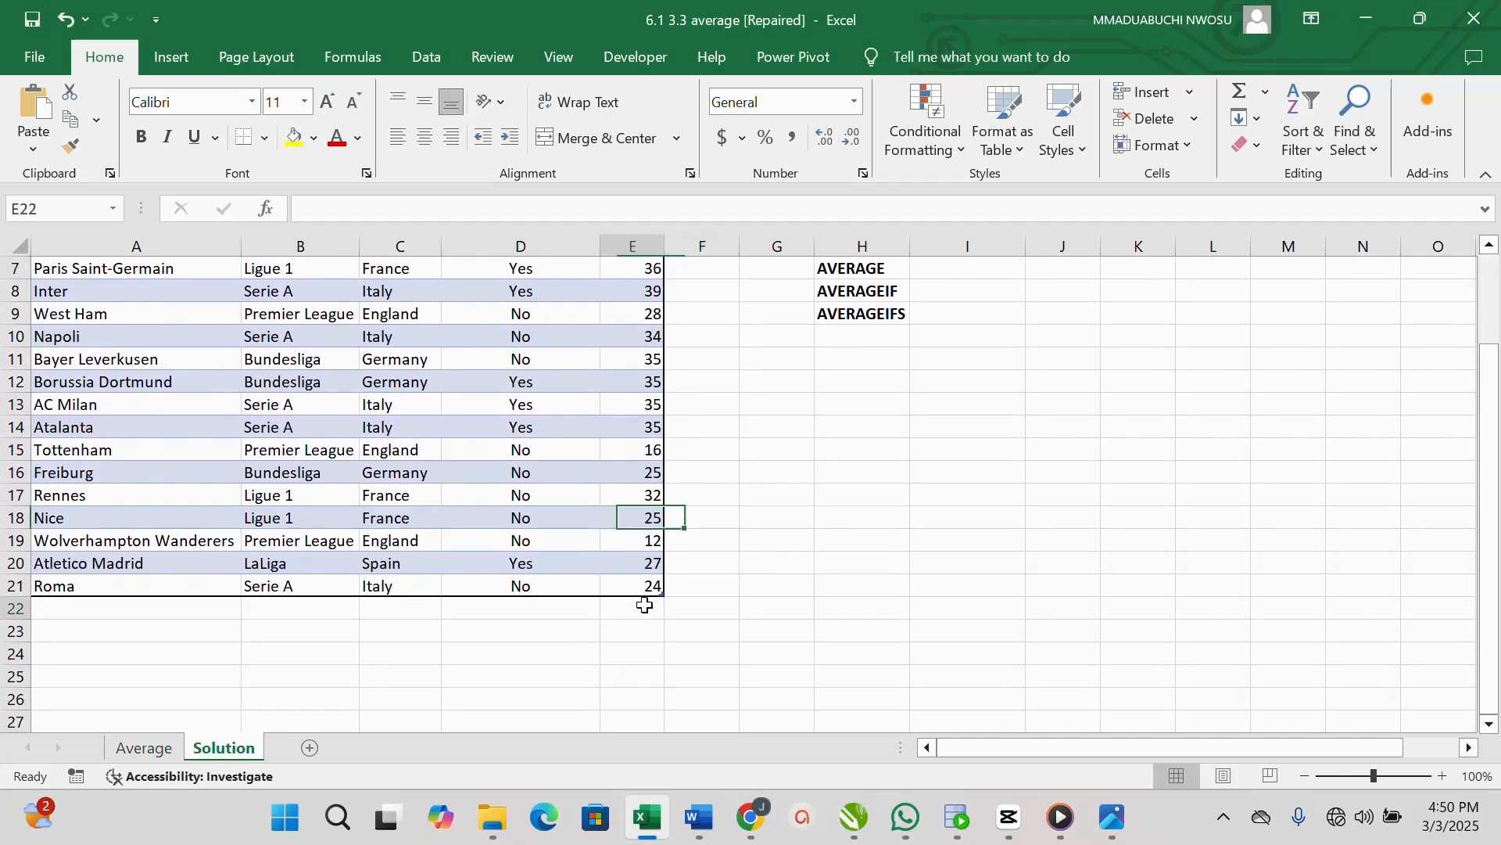
{"action": "left_click", "coordinate": [645, 607]}
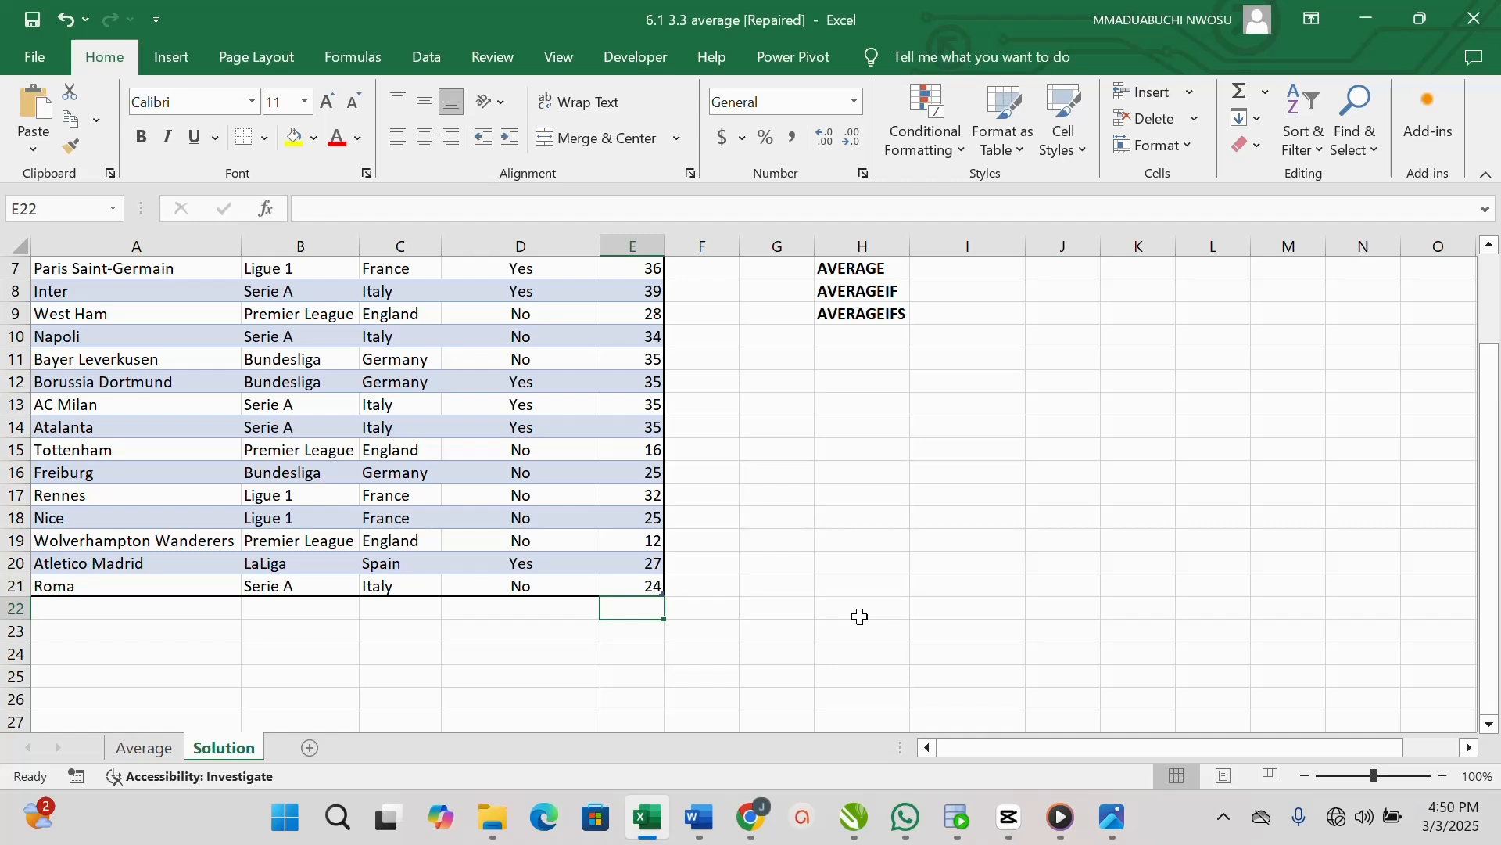
{"action": "key", "text": "alt+equal"}
{"action": "key", "text": "ctrl+Return"}
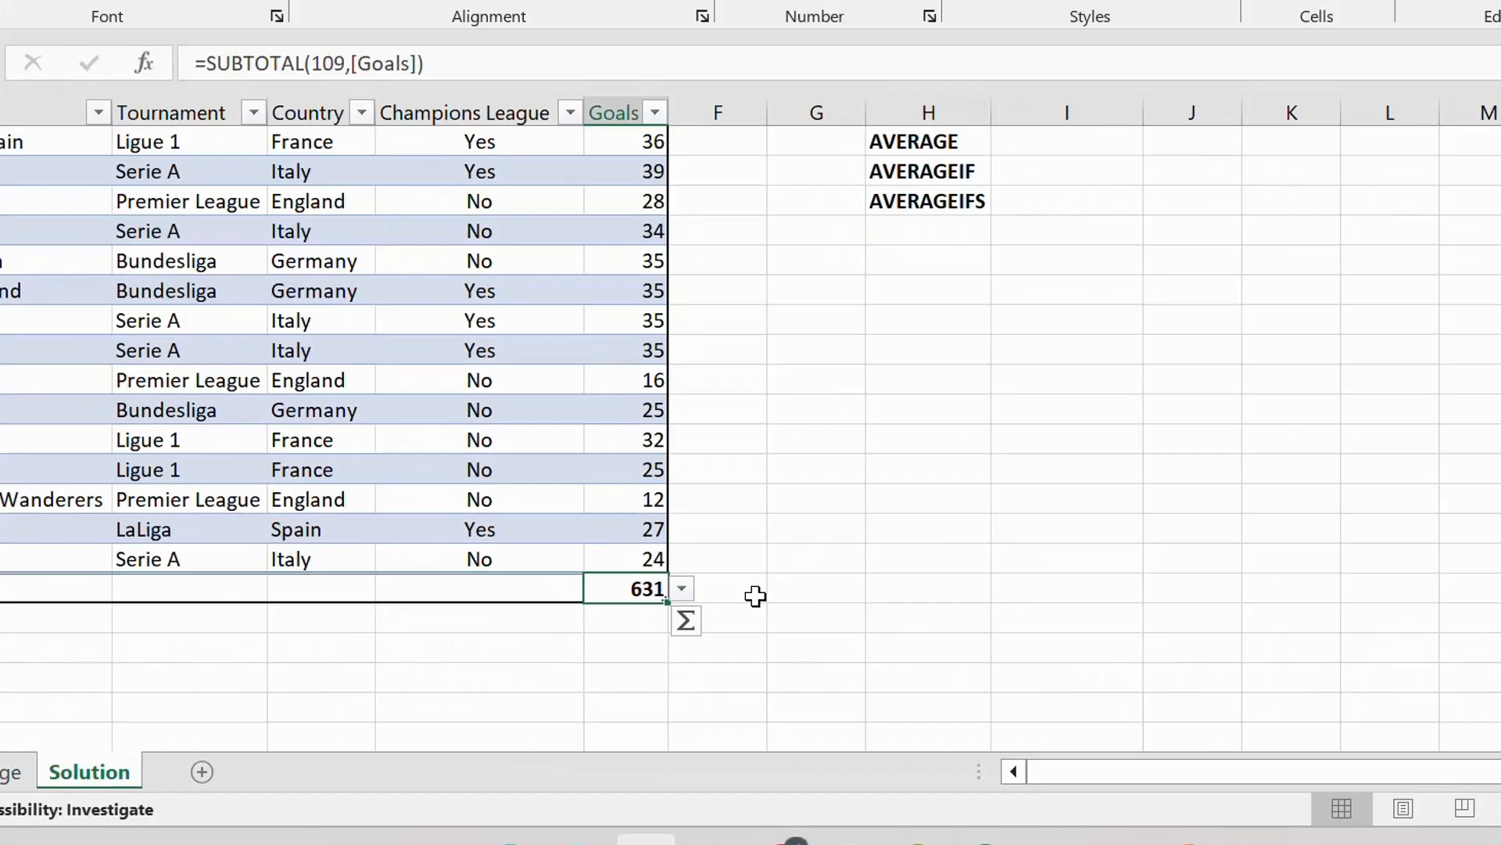
{"action": "left_click", "coordinate": [995, 339]}
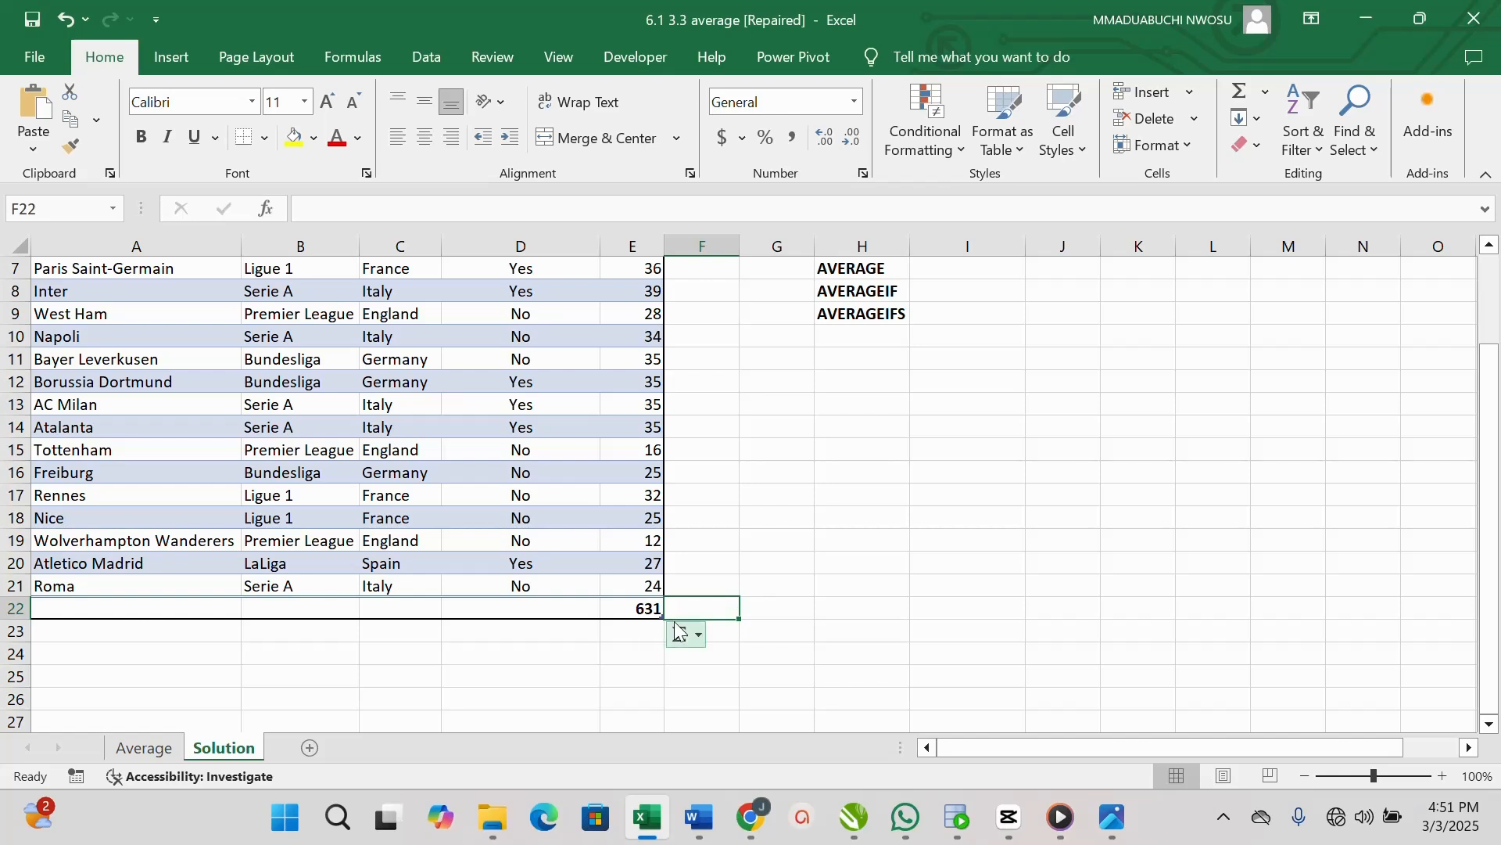
Fill the total row with Premier League under Tournament in B22 and Yes under Champions League in D22.
{"action": "left_click", "coordinate": [387, 614]}
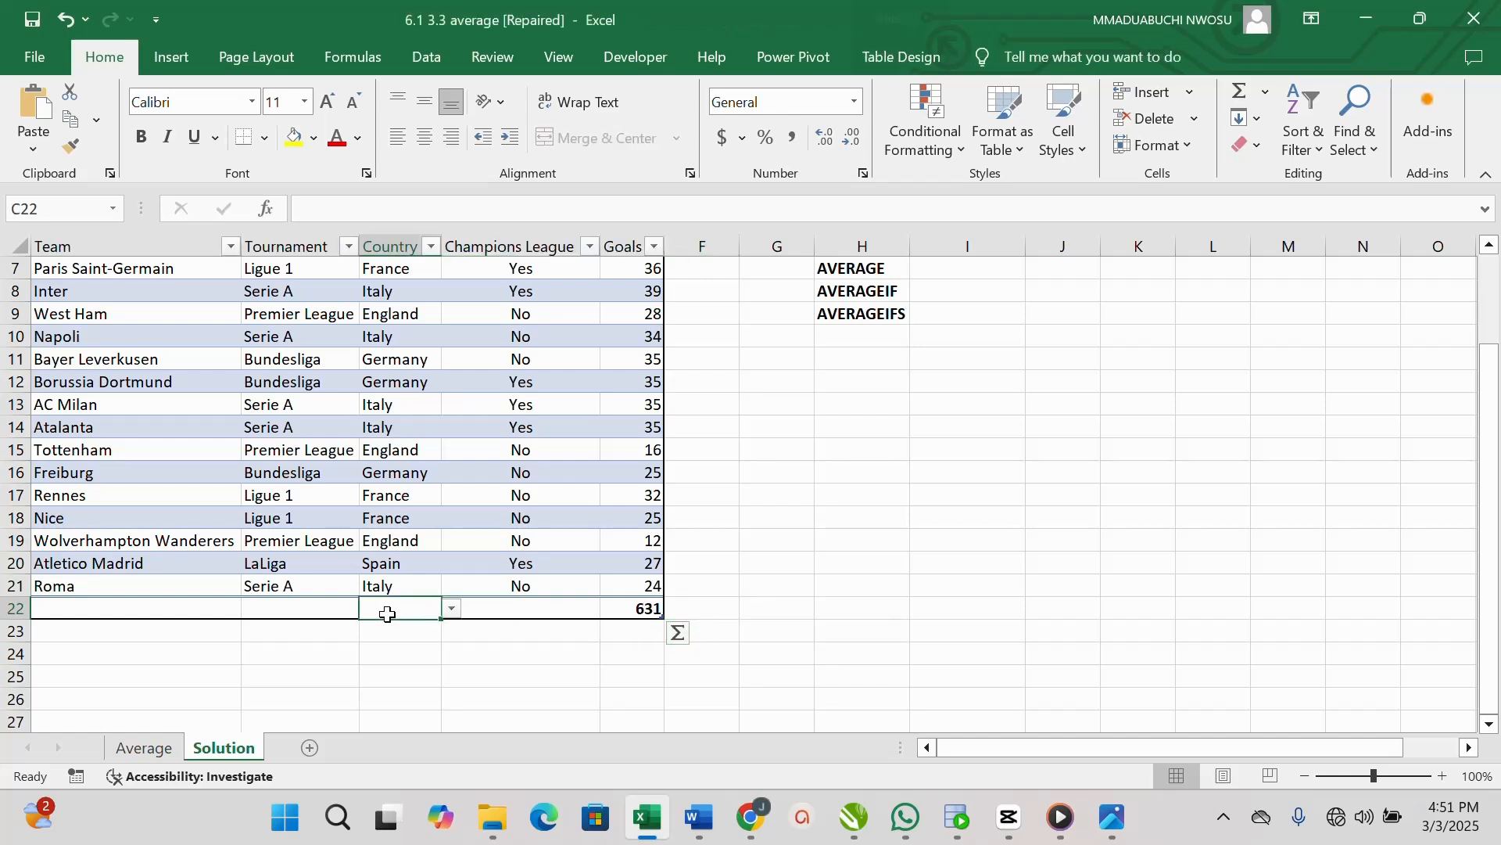
{"action": "left_click", "coordinate": [308, 609]}
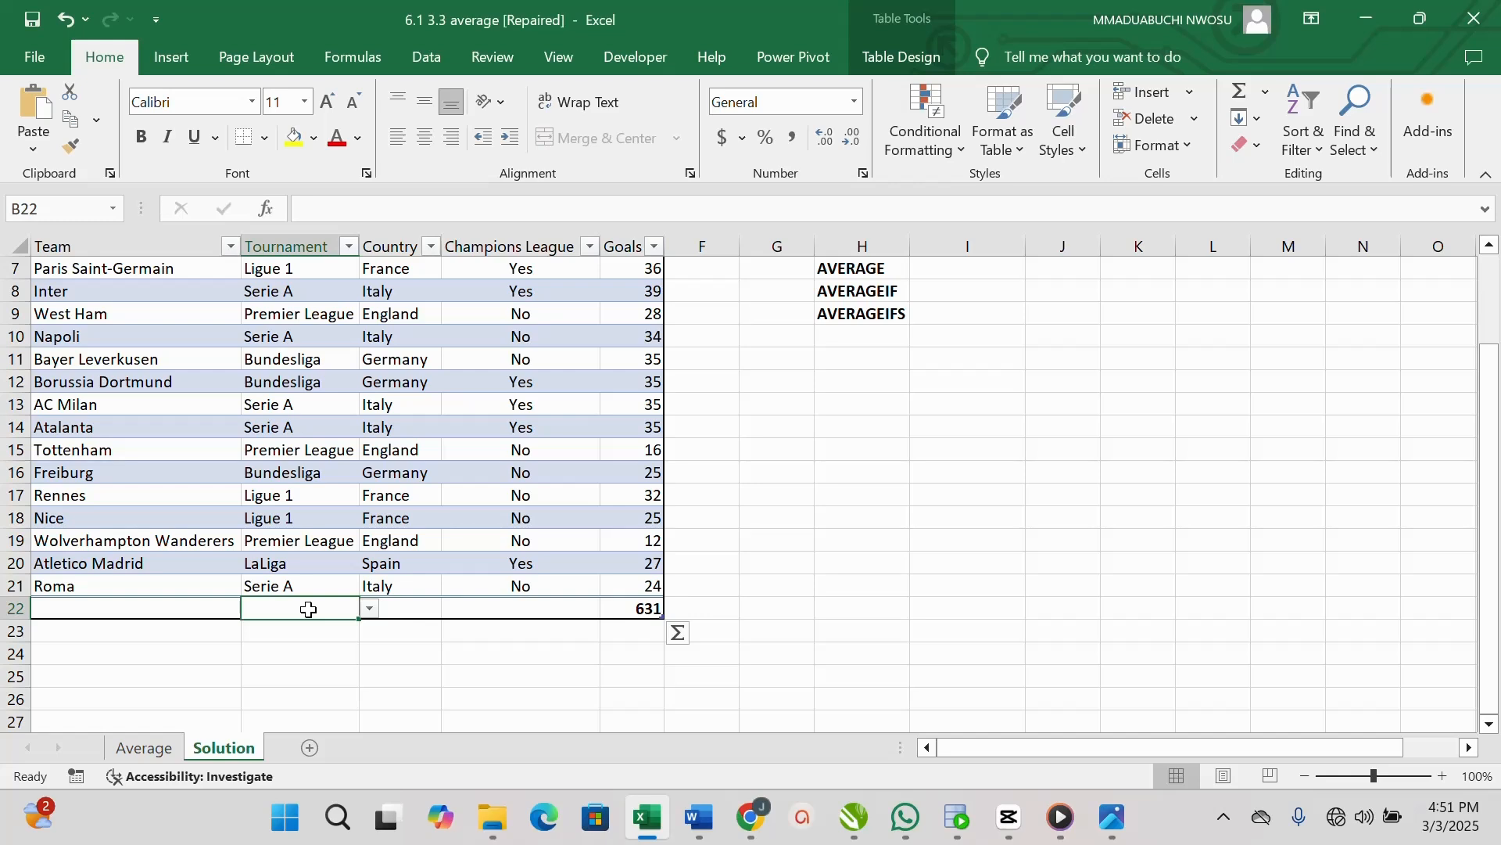
{"action": "type", "text": "premier League"}
{"action": "key", "text": "Return"}
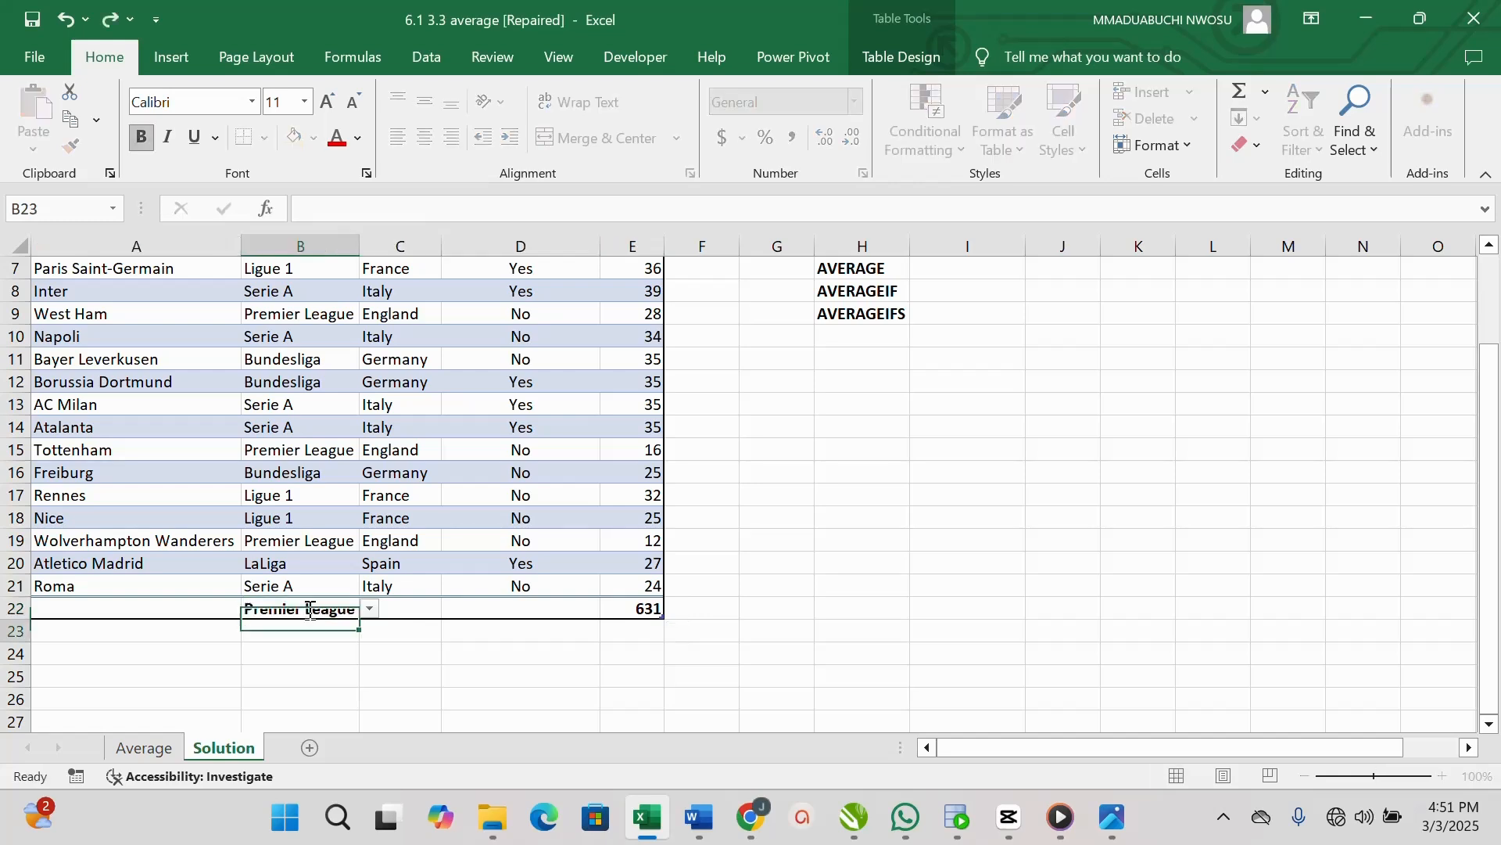
{"action": "left_click", "coordinate": [547, 609]}
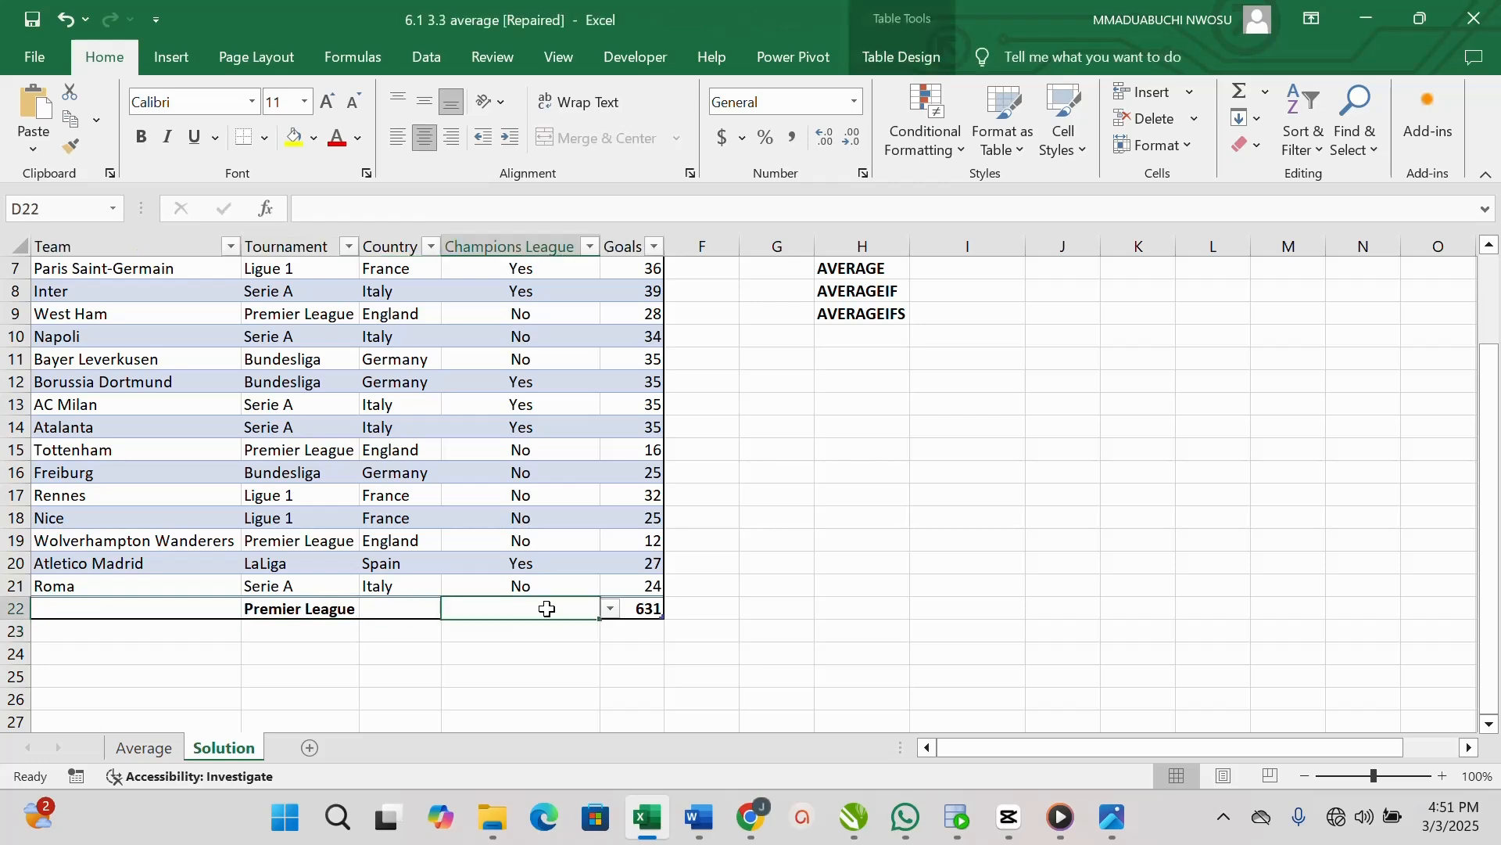
{"action": "type", "text": "y"}
{"action": "key", "text": "Return"}
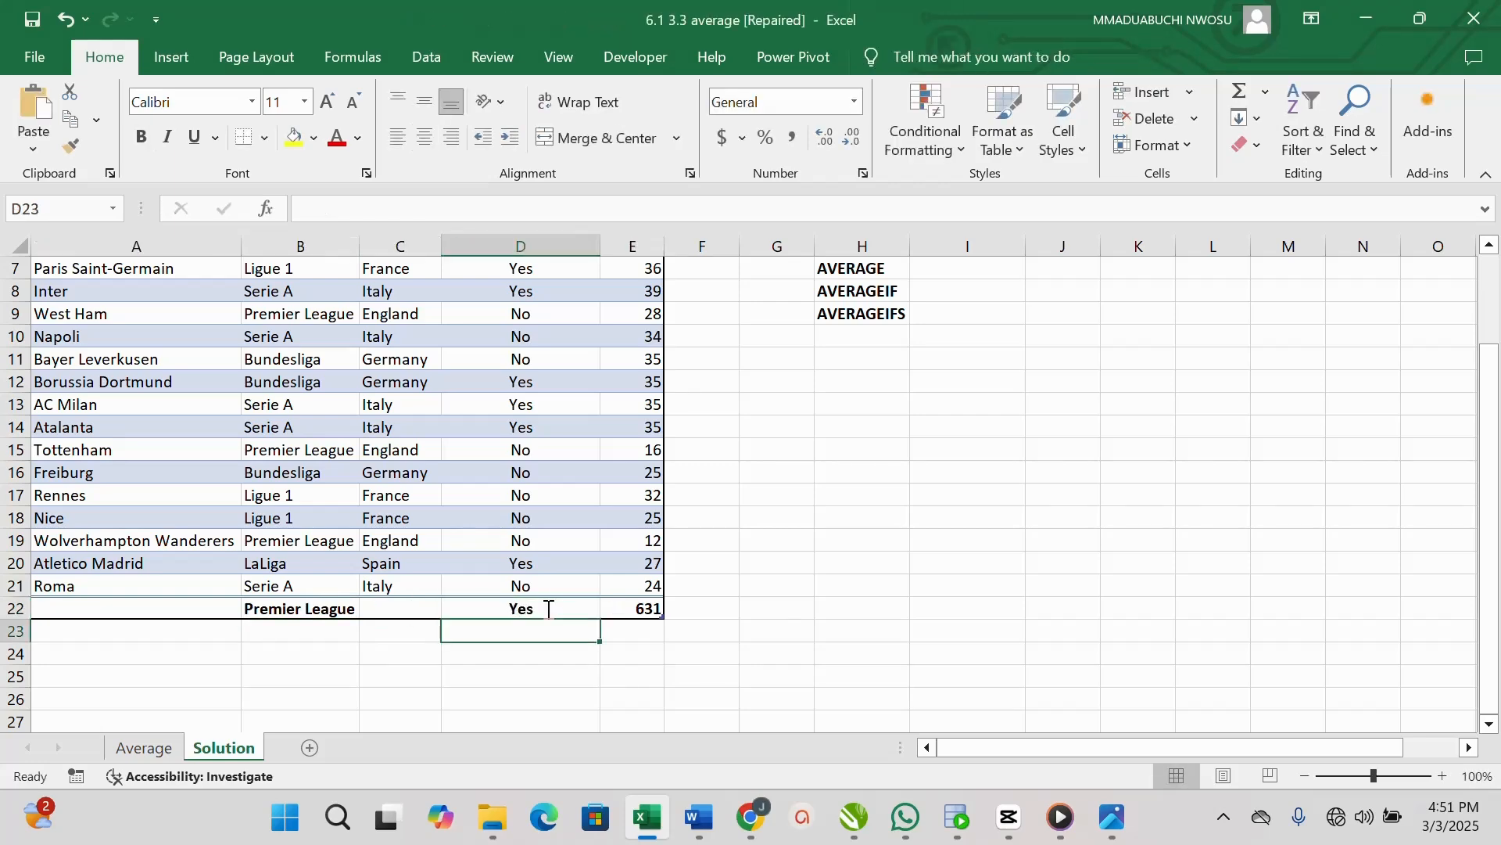
Search Insert Function for "average" and open the AVERAGE function's arguments for cell I7.
{"action": "scroll", "coordinate": [861, 536], "scroll_direction": "up", "scroll_amount": 2}
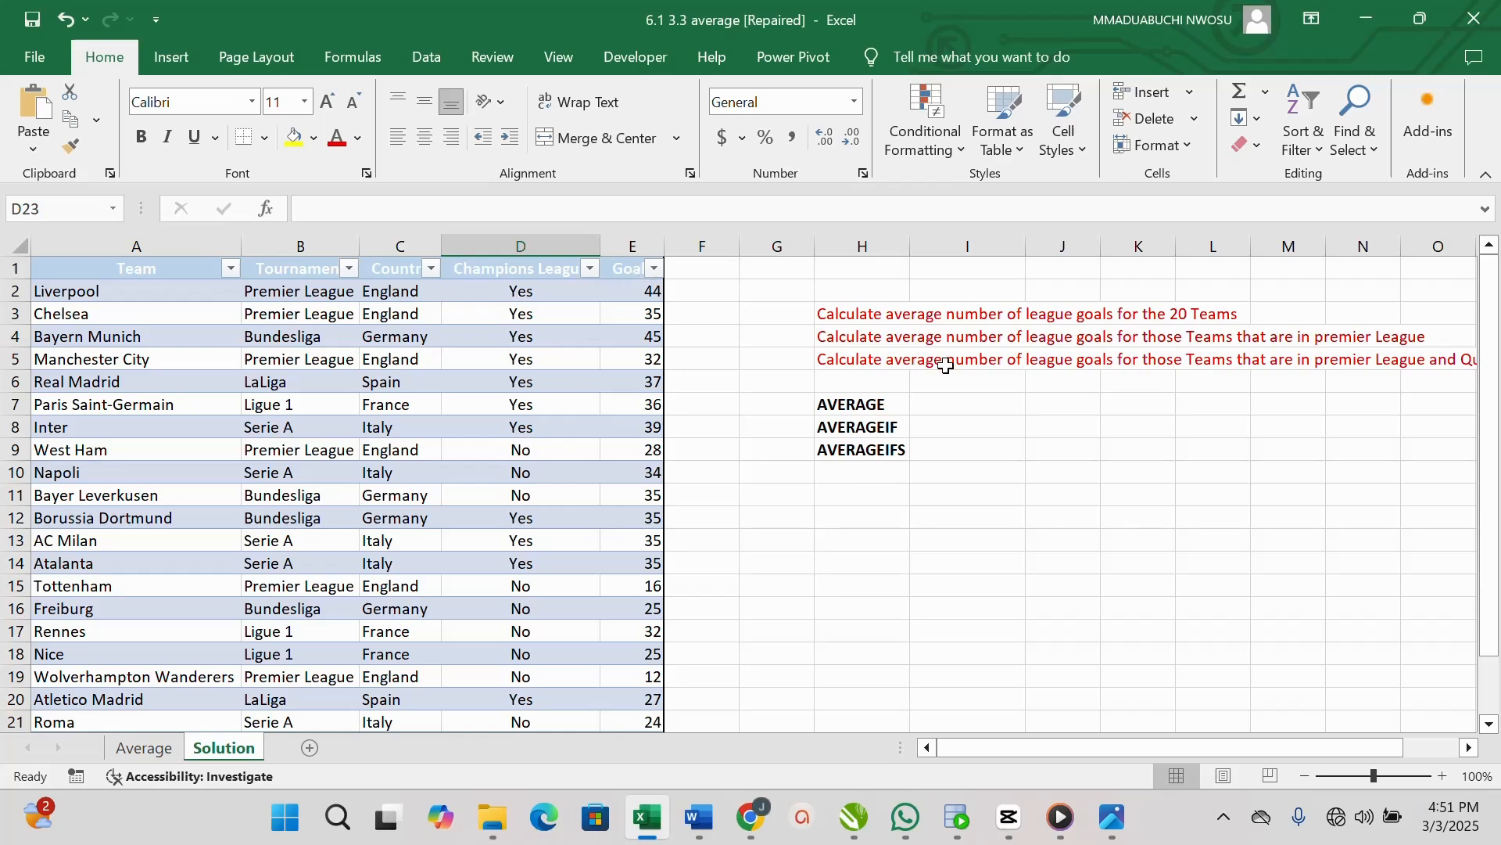
{"action": "left_click", "coordinate": [926, 403]}
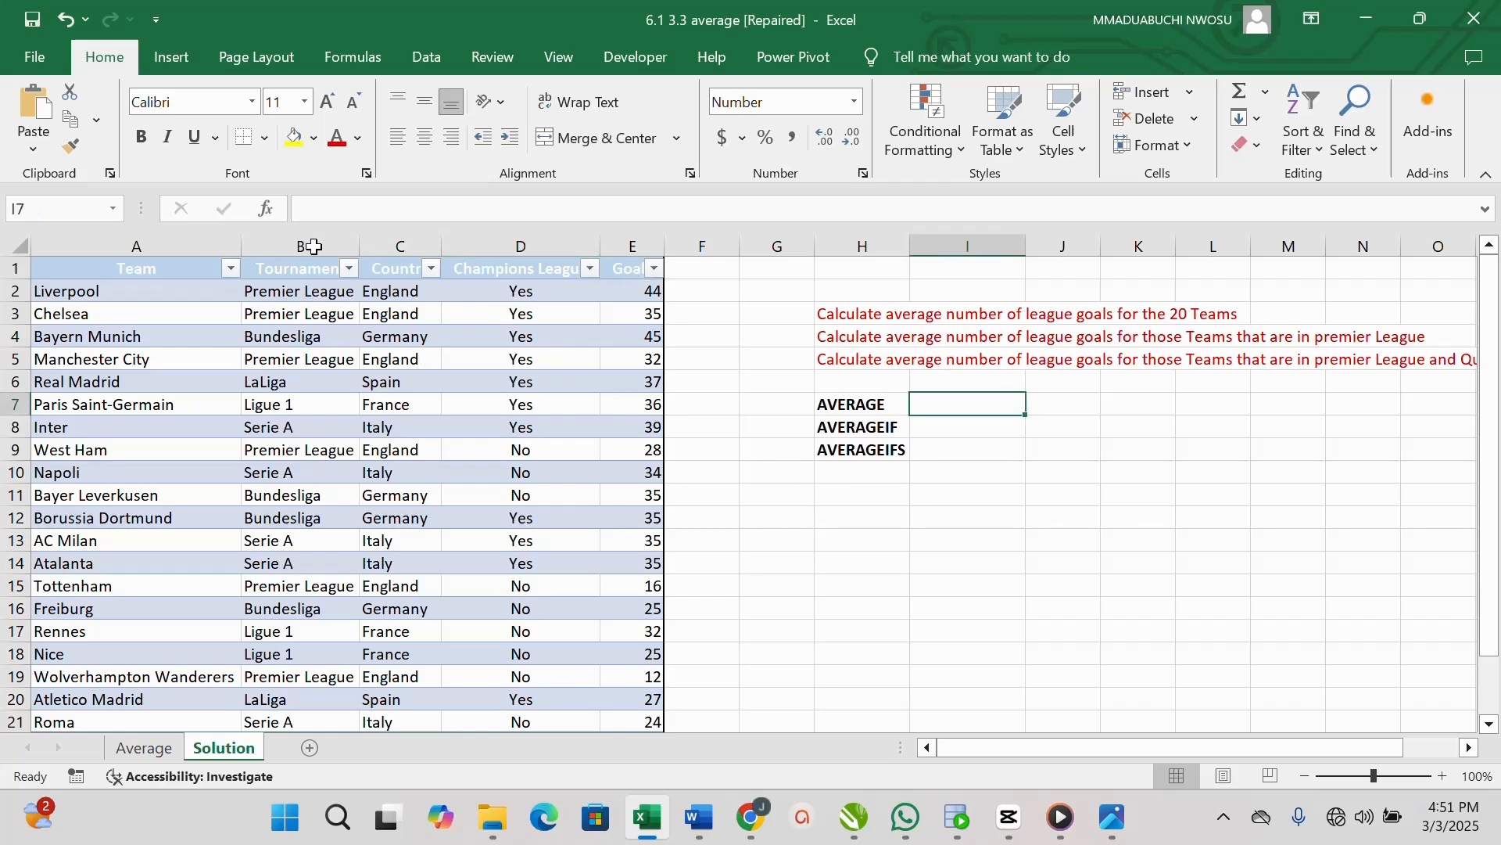
{"action": "left_click", "coordinate": [269, 208]}
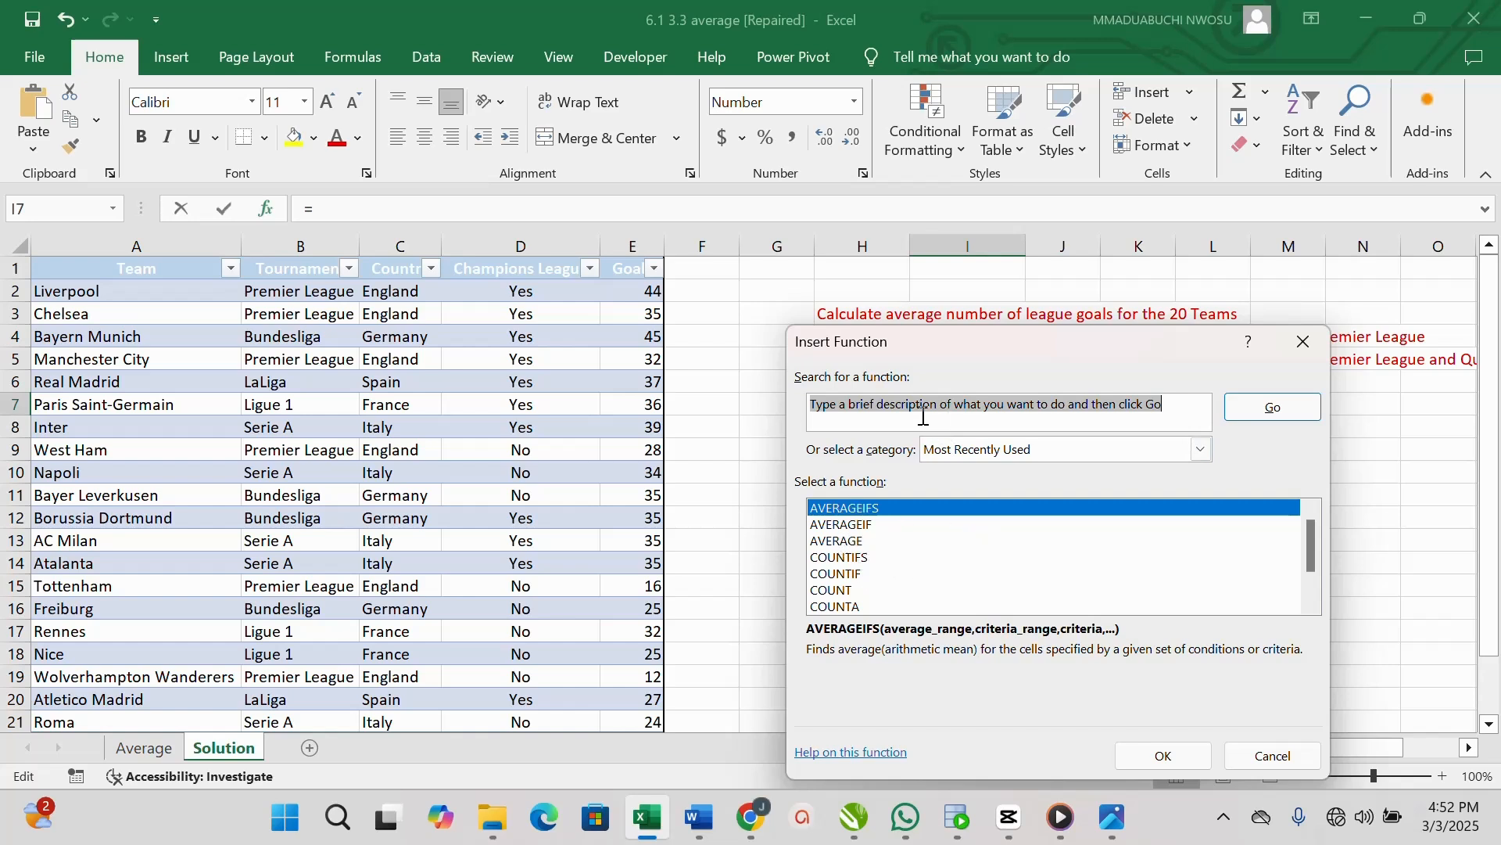
{"action": "type", "text": "aver"}
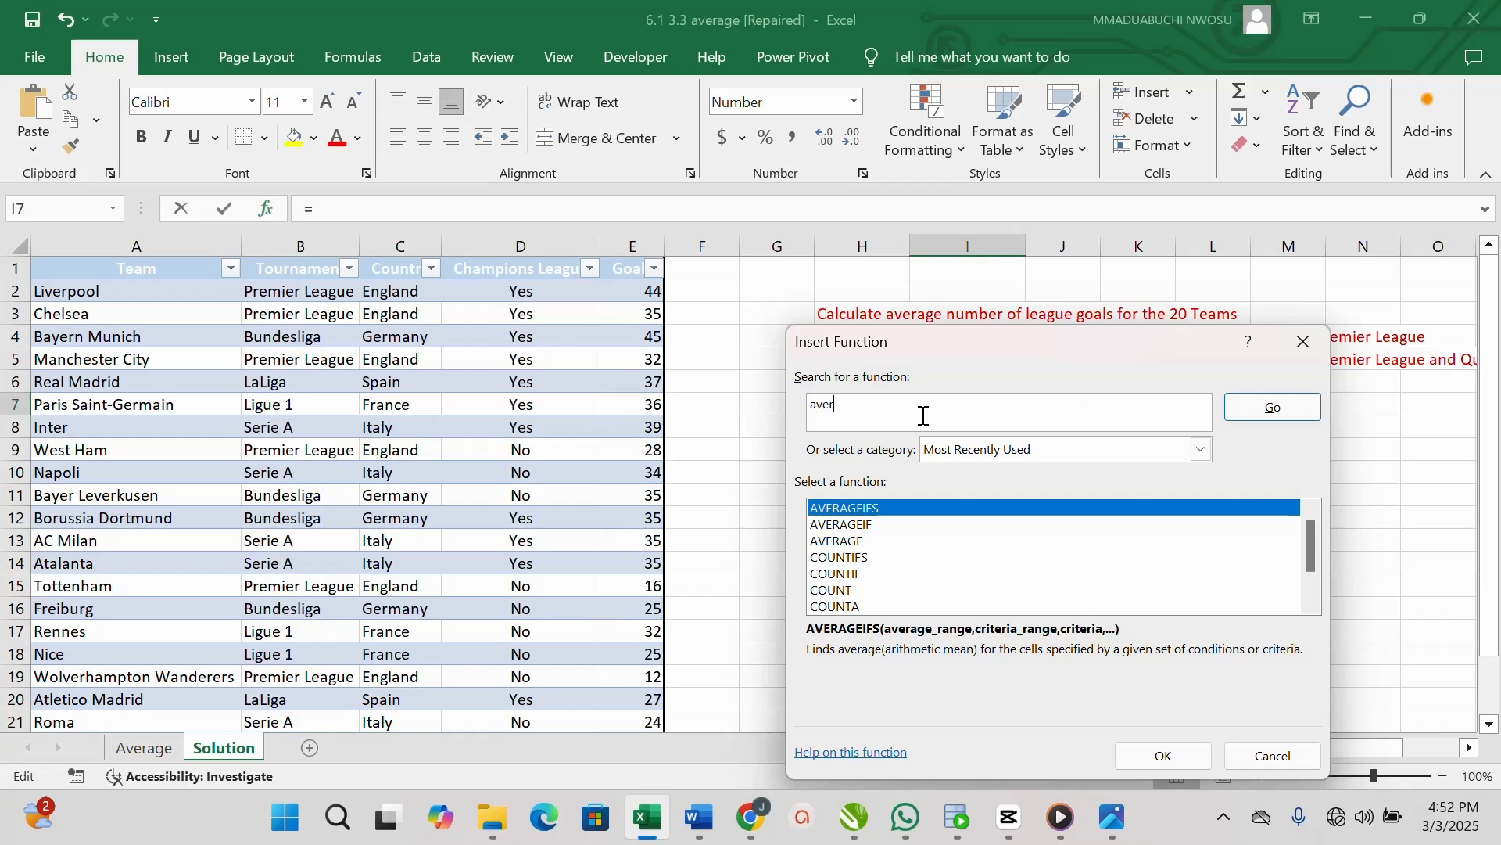
{"action": "type", "text": "age"}
{"action": "left_click", "coordinate": [1272, 405]}
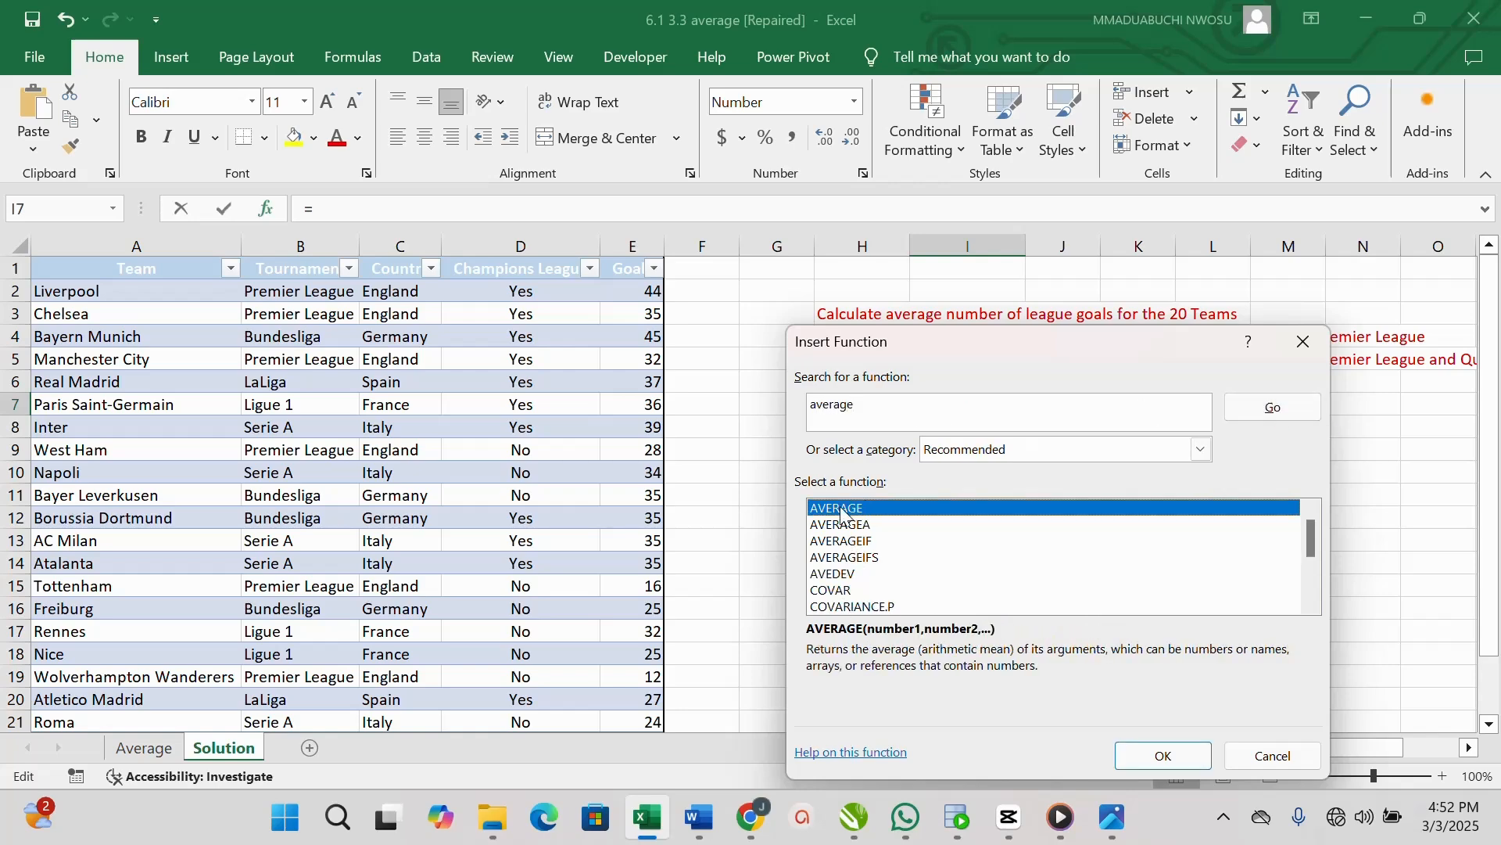
{"action": "double_click", "coordinate": [841, 508]}
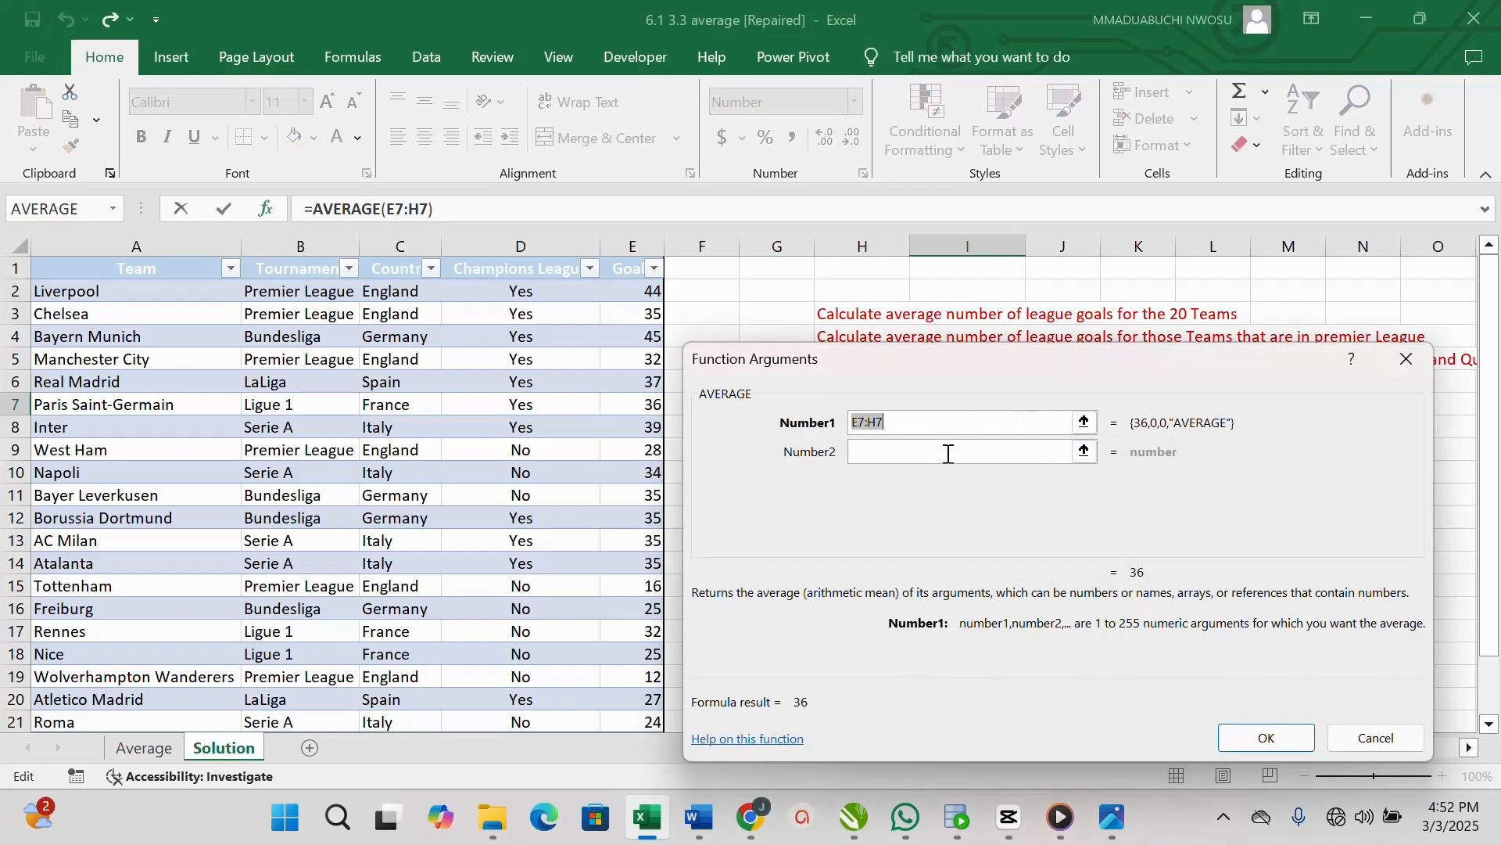
Use the table's whole Goals column as the Number1 argument of AVERAGE in I7 and enter the formula.
{"action": "left_click", "coordinate": [635, 288]}
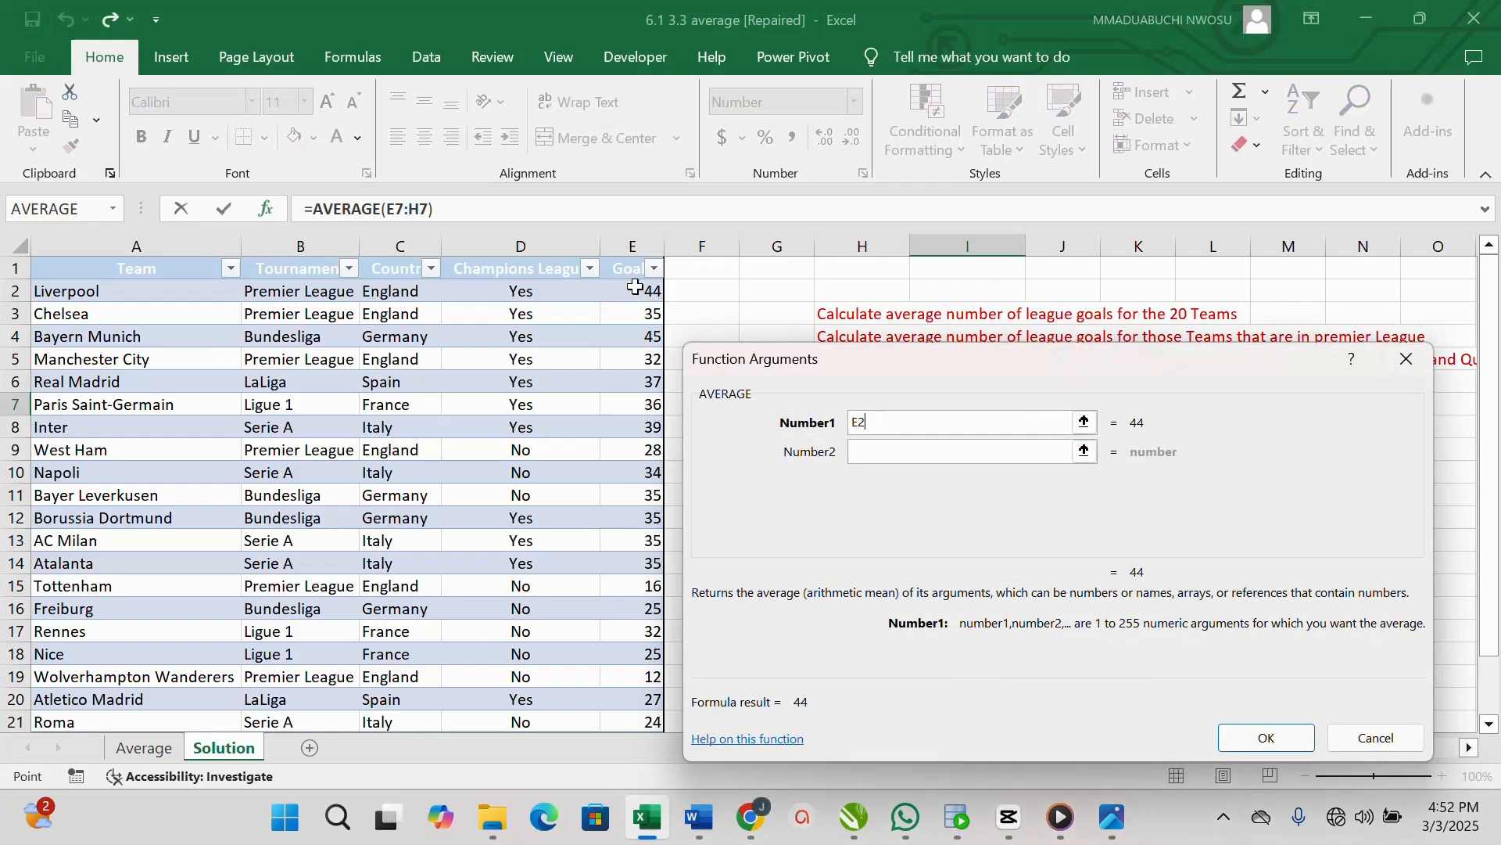
{"action": "left_click_drag", "start_coordinate": [635, 288], "coordinate": [659, 677]}
{"action": "scroll", "coordinate": [659, 360], "scroll_direction": "up", "scroll_amount": 1}
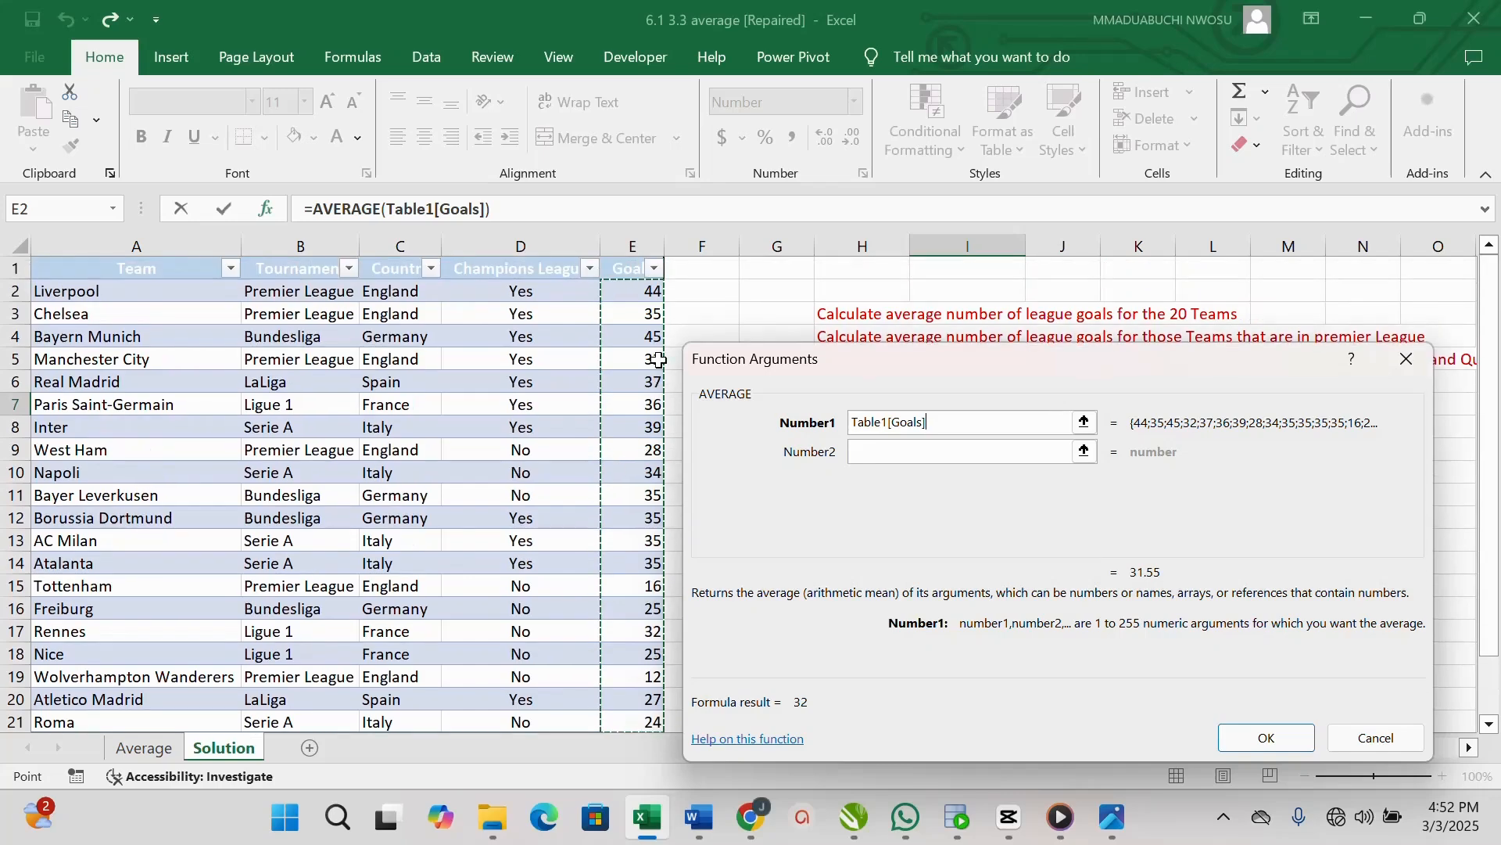
{"action": "left_click", "coordinate": [1268, 729]}
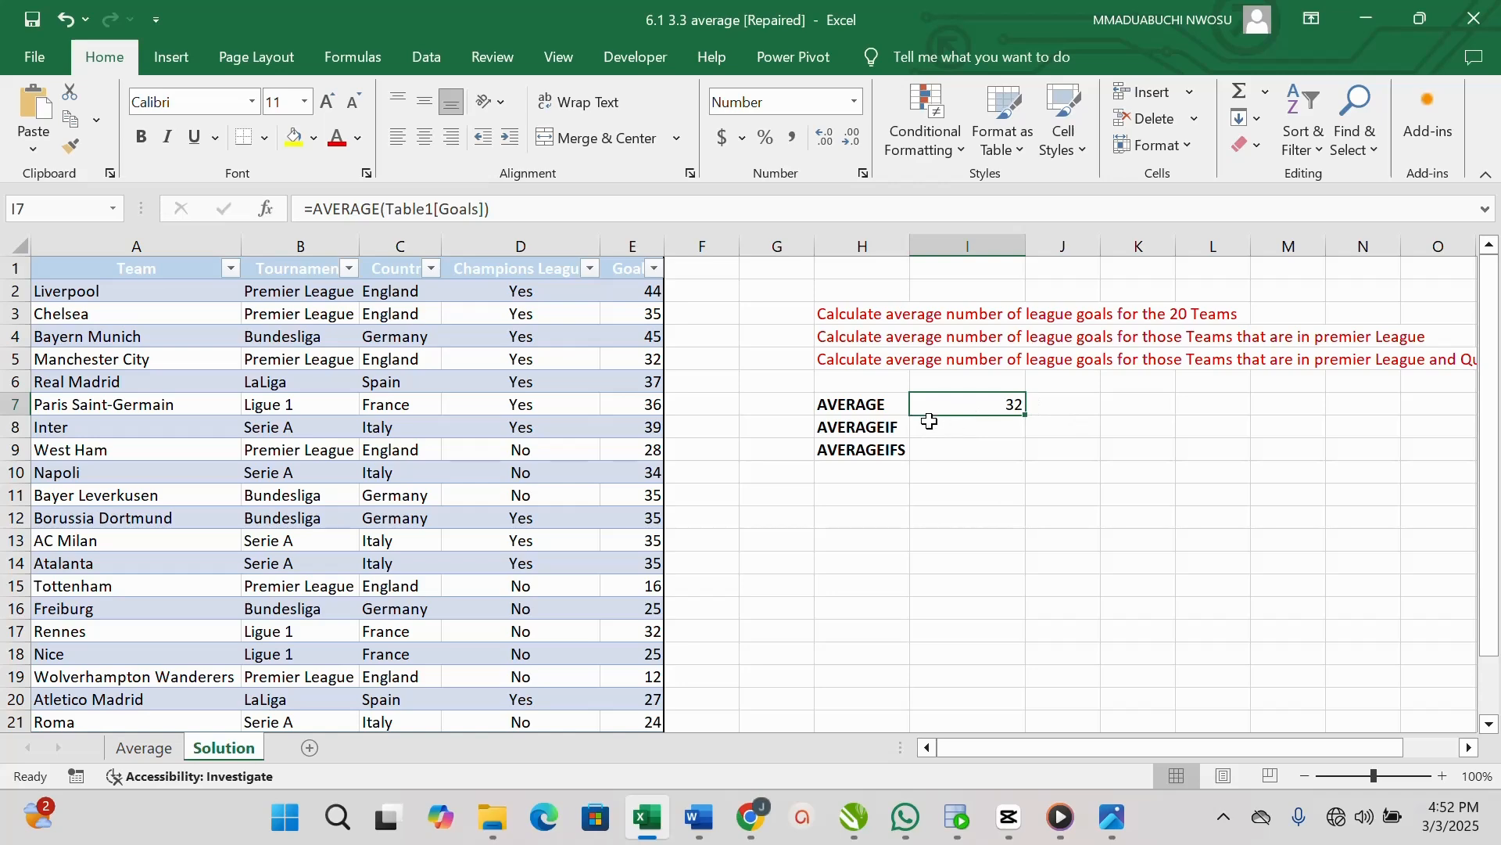
Insert the AVERAGEIF function in cell I8 and use the table's Tournament column as its Range argument.
{"action": "left_click", "coordinate": [946, 430]}
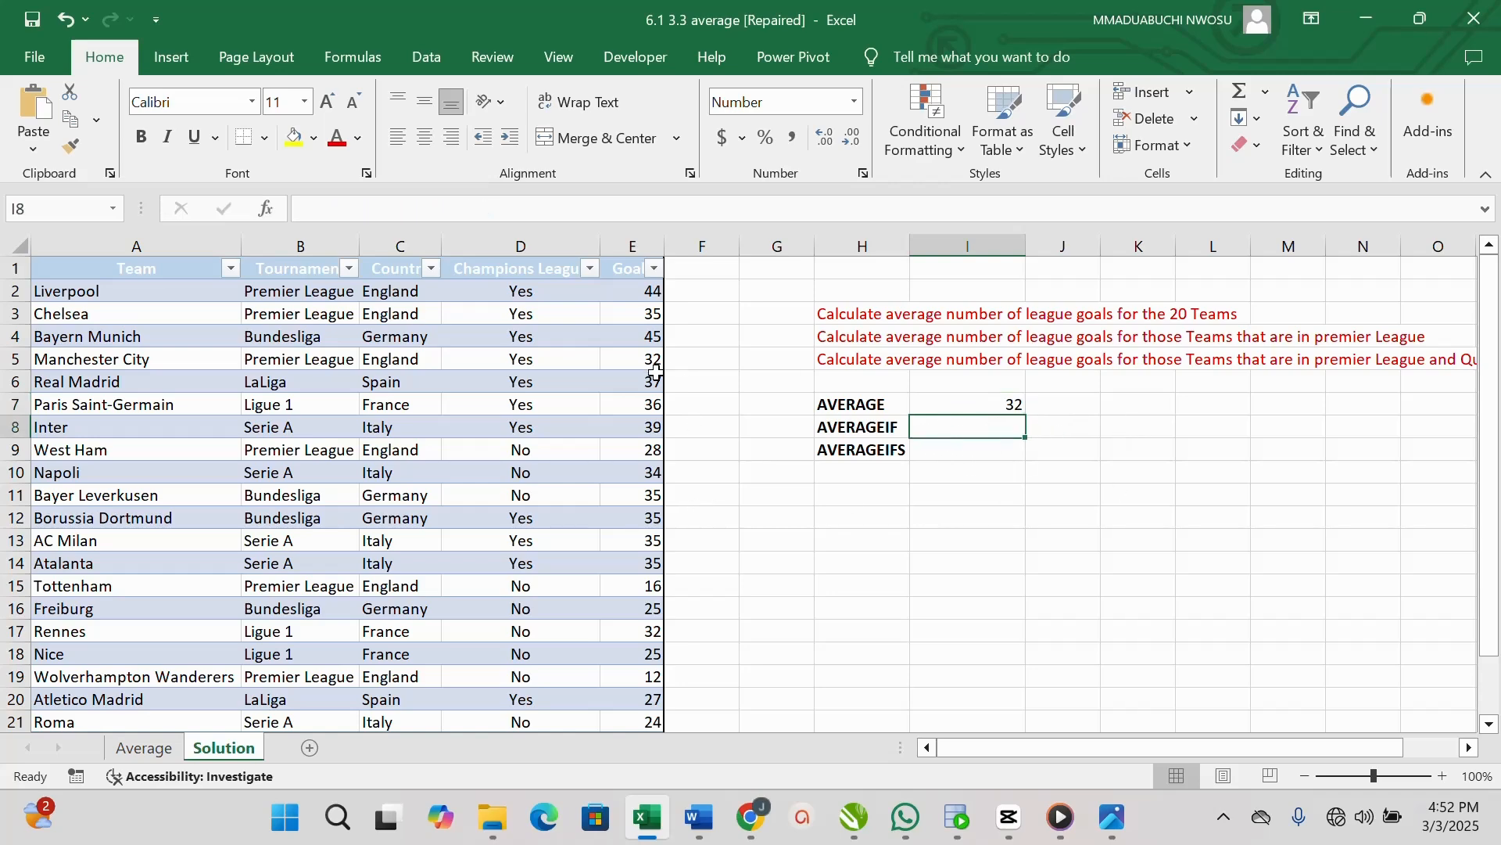
{"action": "left_click", "coordinate": [266, 209]}
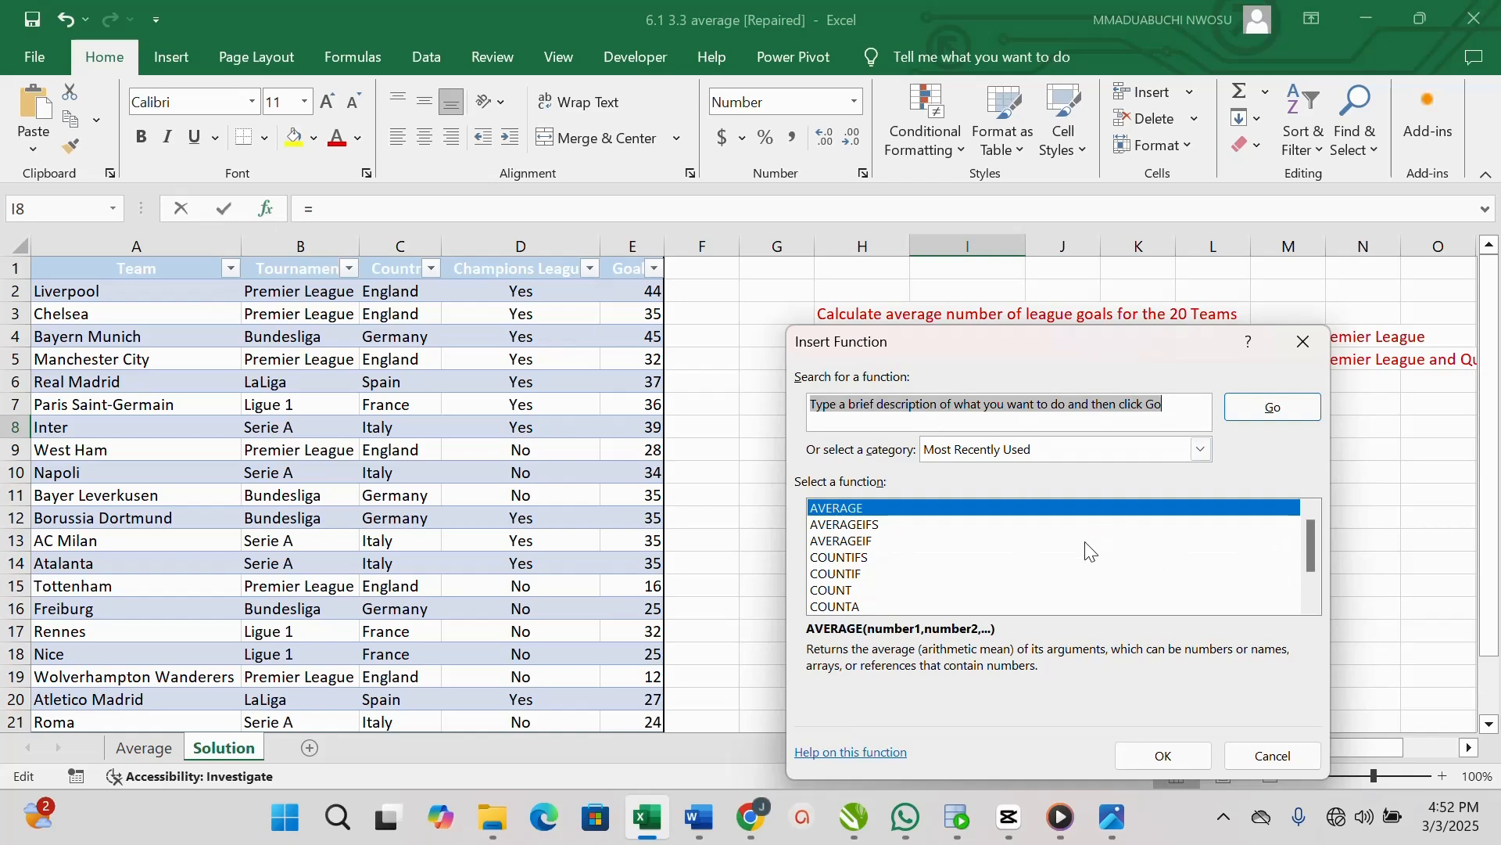
{"action": "double_click", "coordinate": [861, 542]}
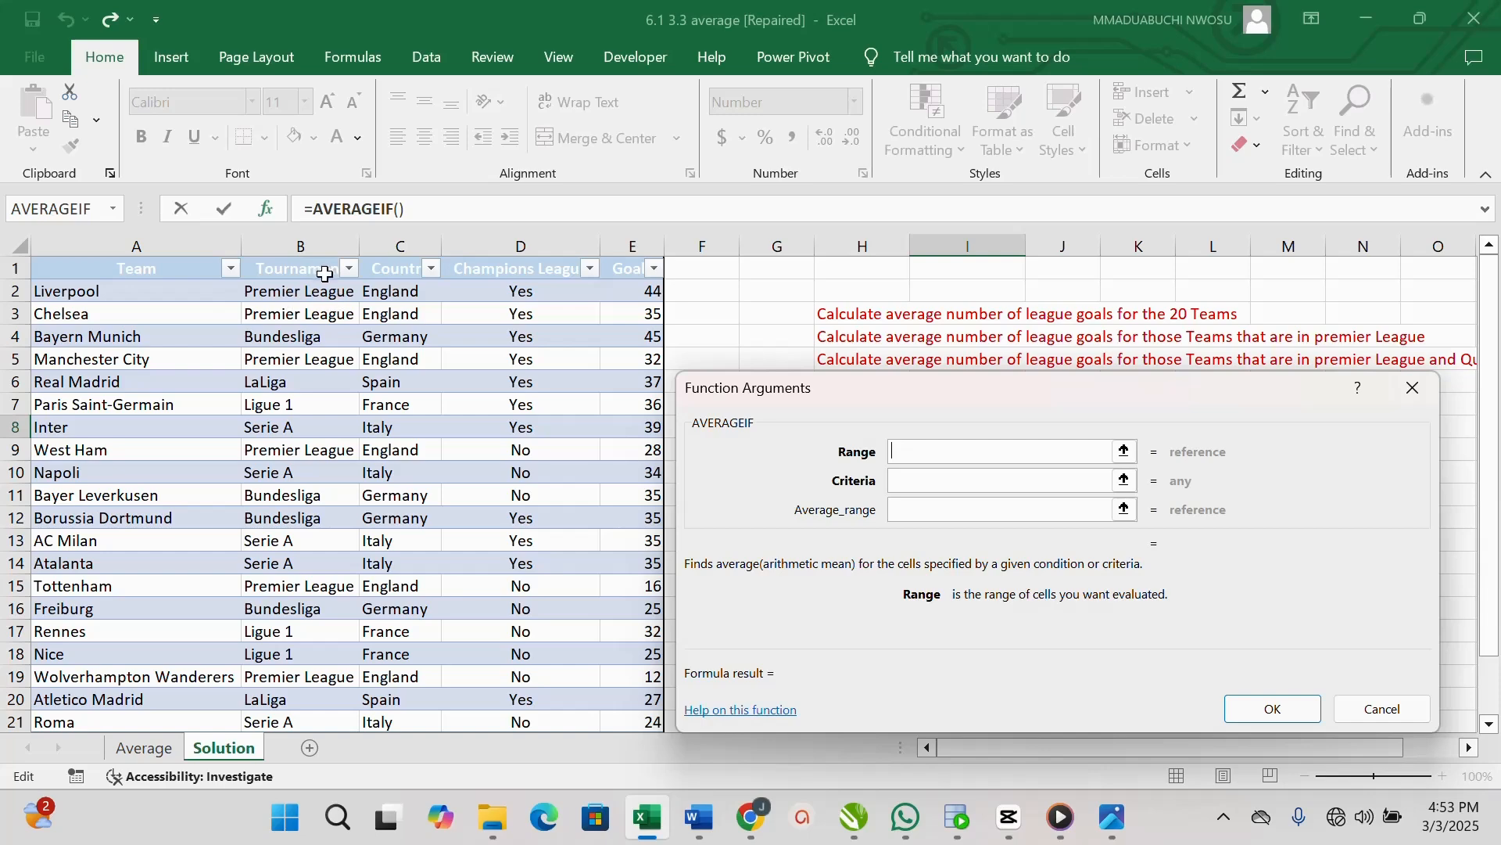
{"action": "left_click_drag", "start_coordinate": [301, 292], "coordinate": [302, 677]}
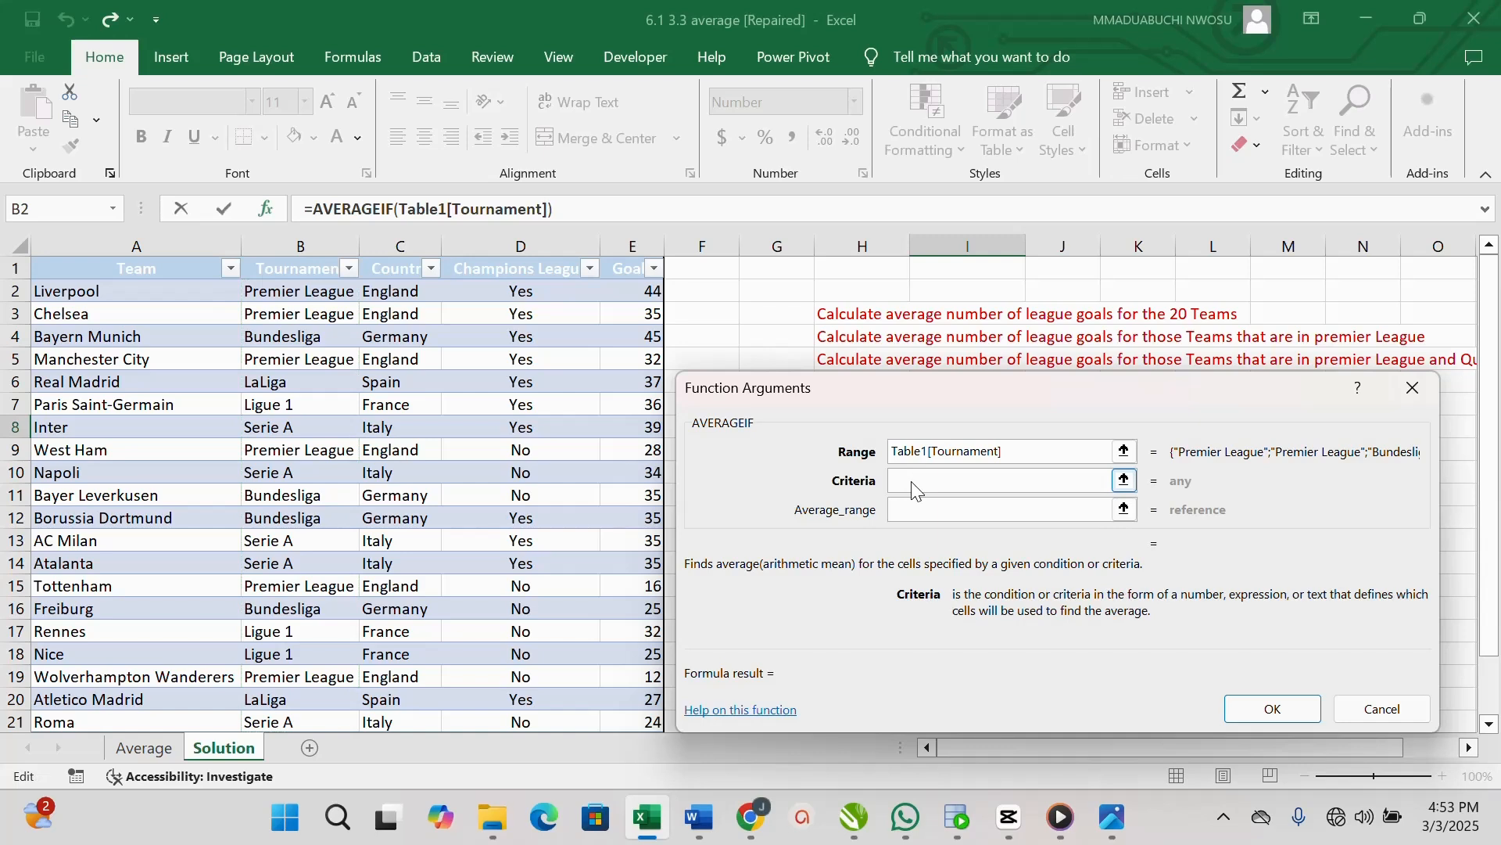
{"action": "left_click", "coordinate": [298, 360]}
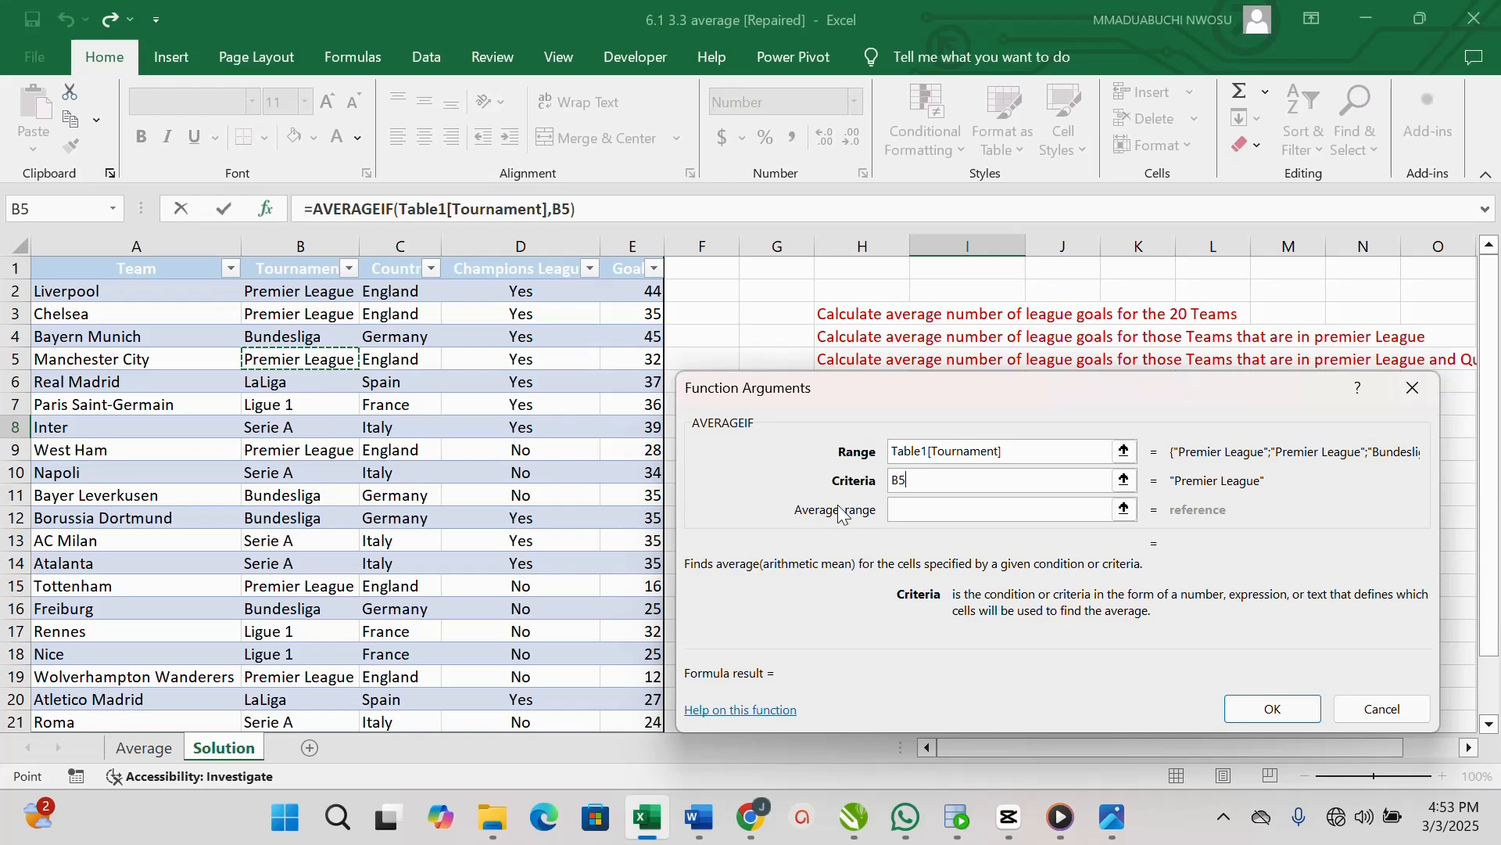
{"action": "left_click", "coordinate": [632, 290]}
{"action": "left_click_drag", "start_coordinate": [631, 290], "coordinate": [645, 677]}
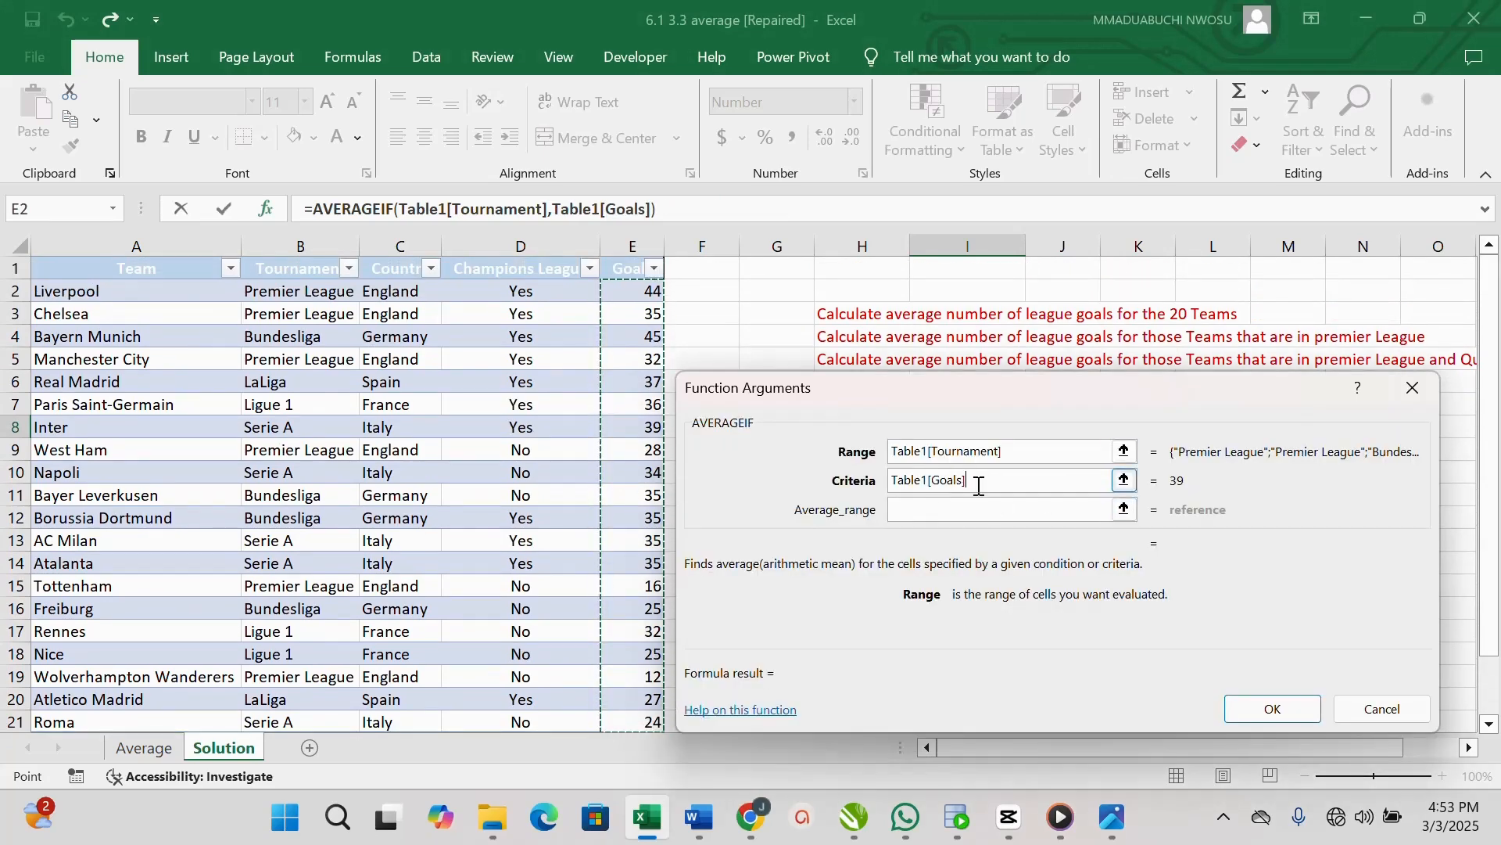
Replace the AVERAGEIF Criteria with cell B3, set Average_range to the table's Goals column, and enter the formula in I8.
{"action": "left_click_drag", "start_coordinate": [982, 480], "coordinate": [890, 479]}
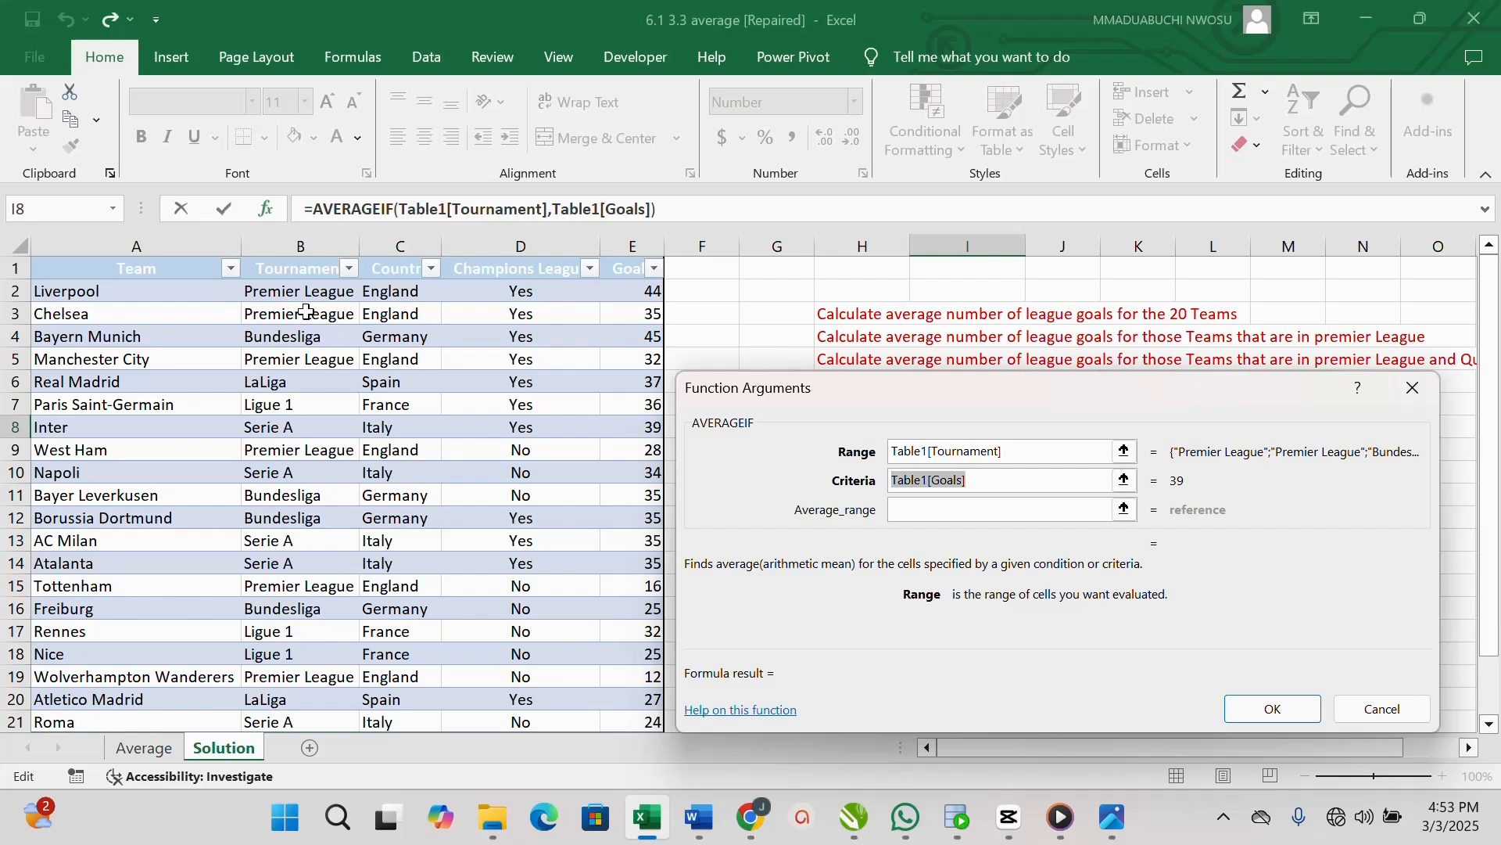
{"action": "left_click", "coordinate": [283, 315]}
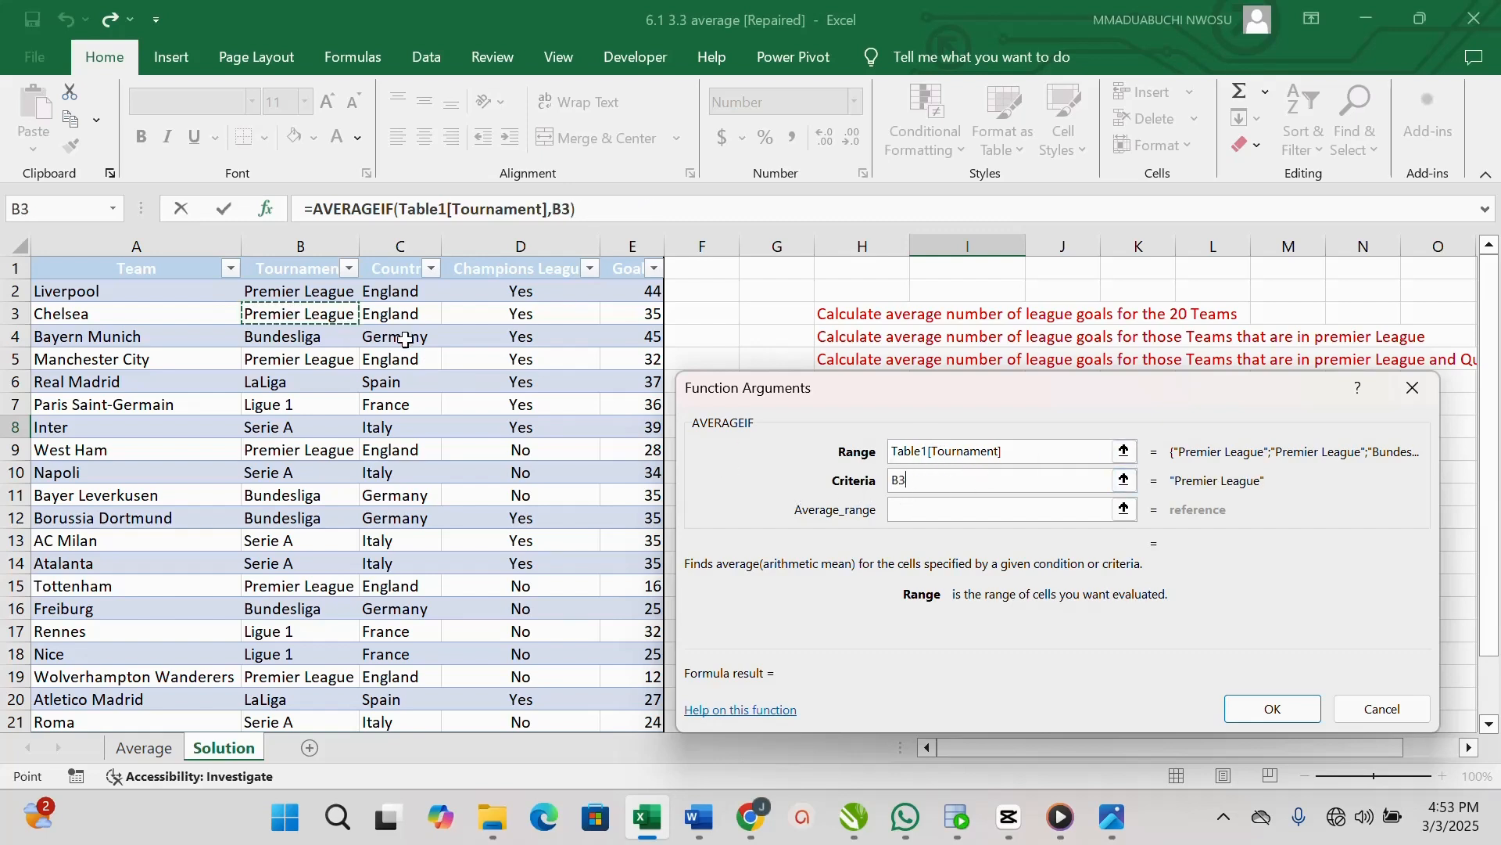
{"action": "left_click", "coordinate": [895, 510]}
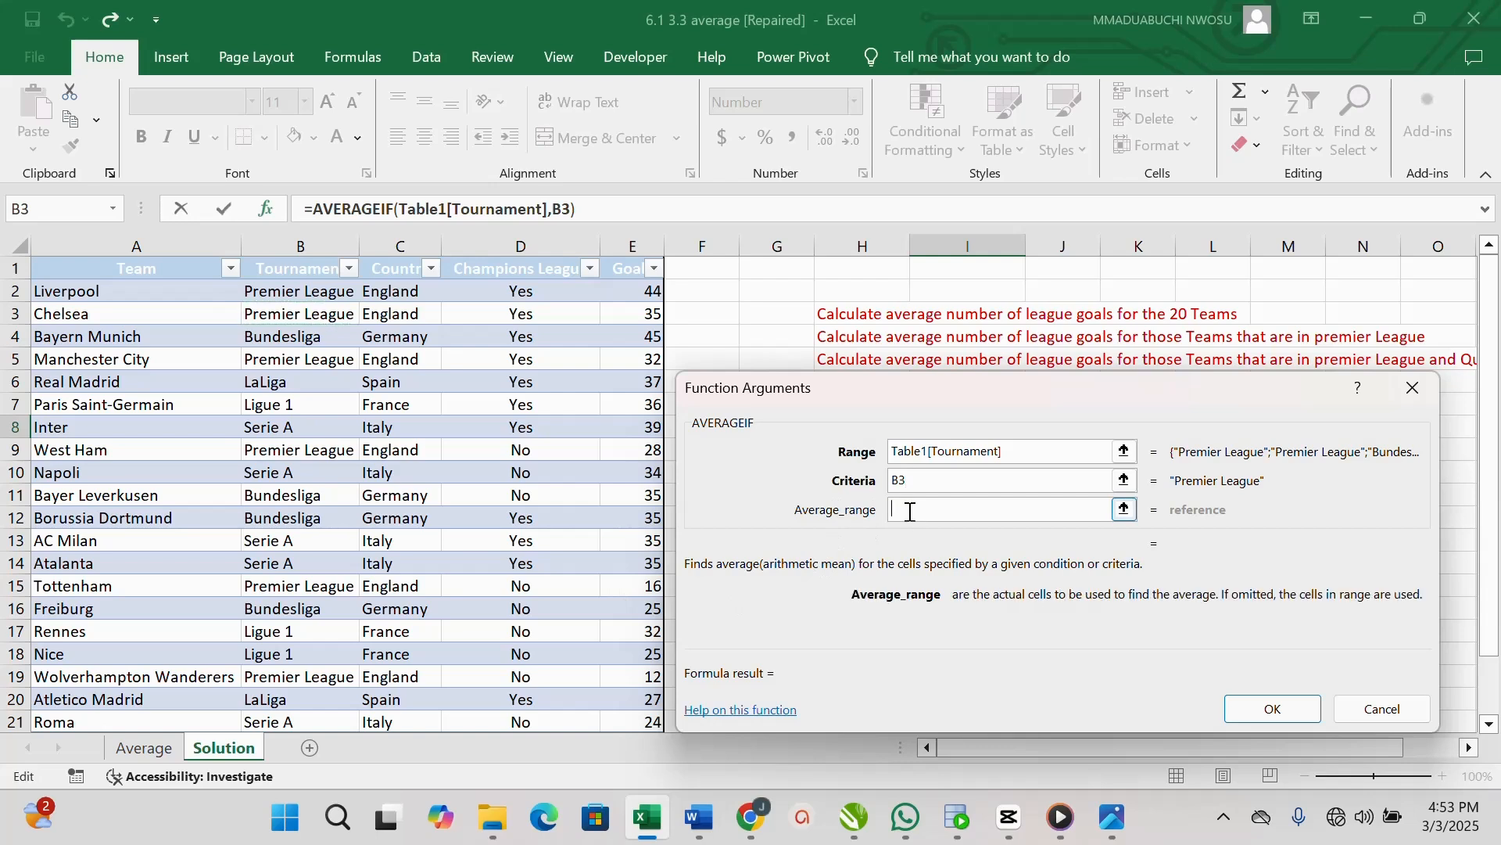
{"action": "left_click_drag", "start_coordinate": [636, 291], "coordinate": [653, 728]}
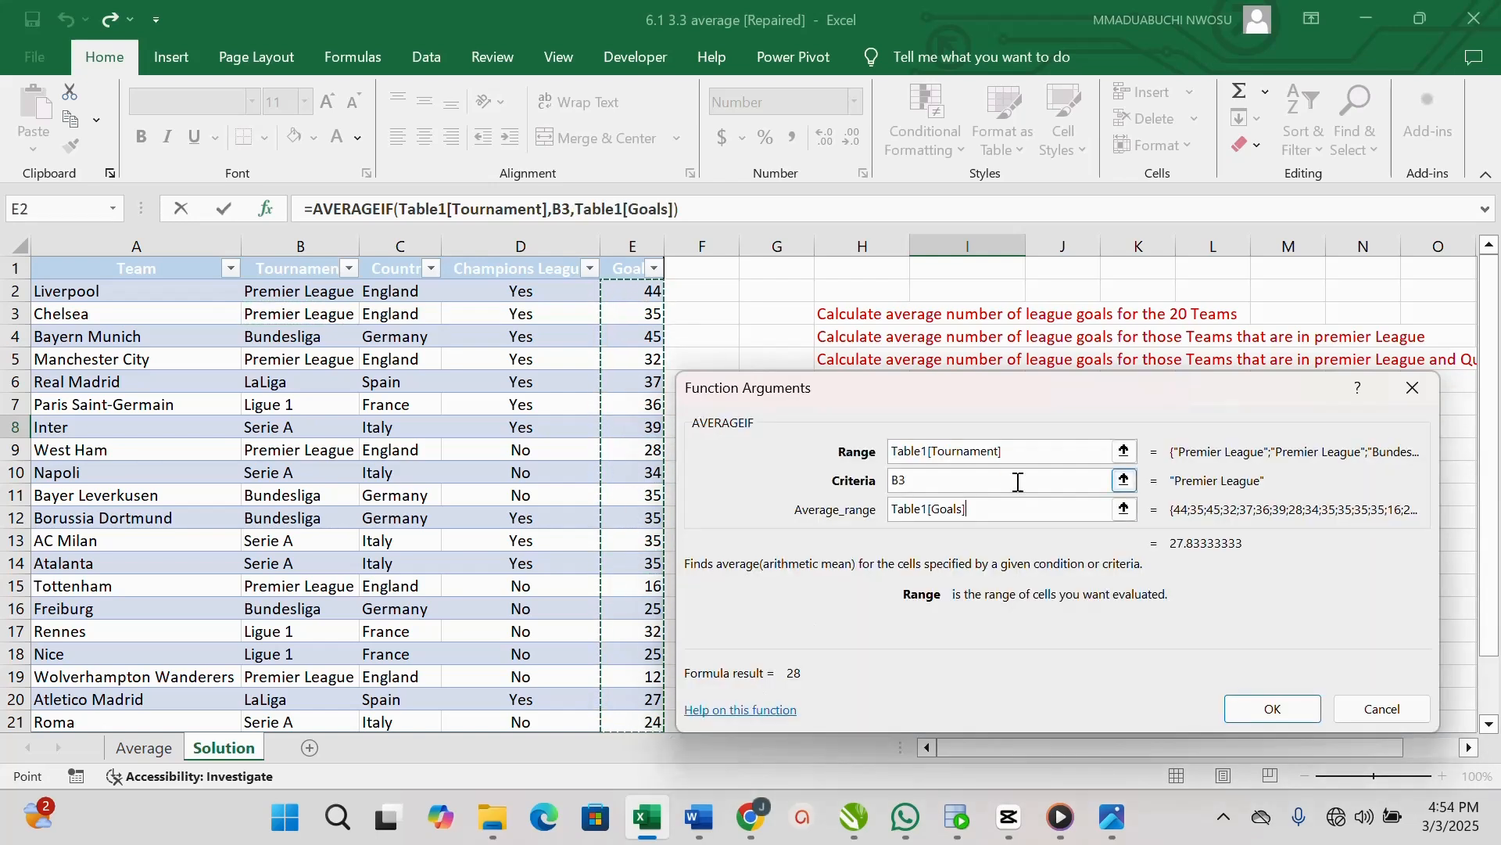
{"action": "left_click", "coordinate": [1269, 702]}
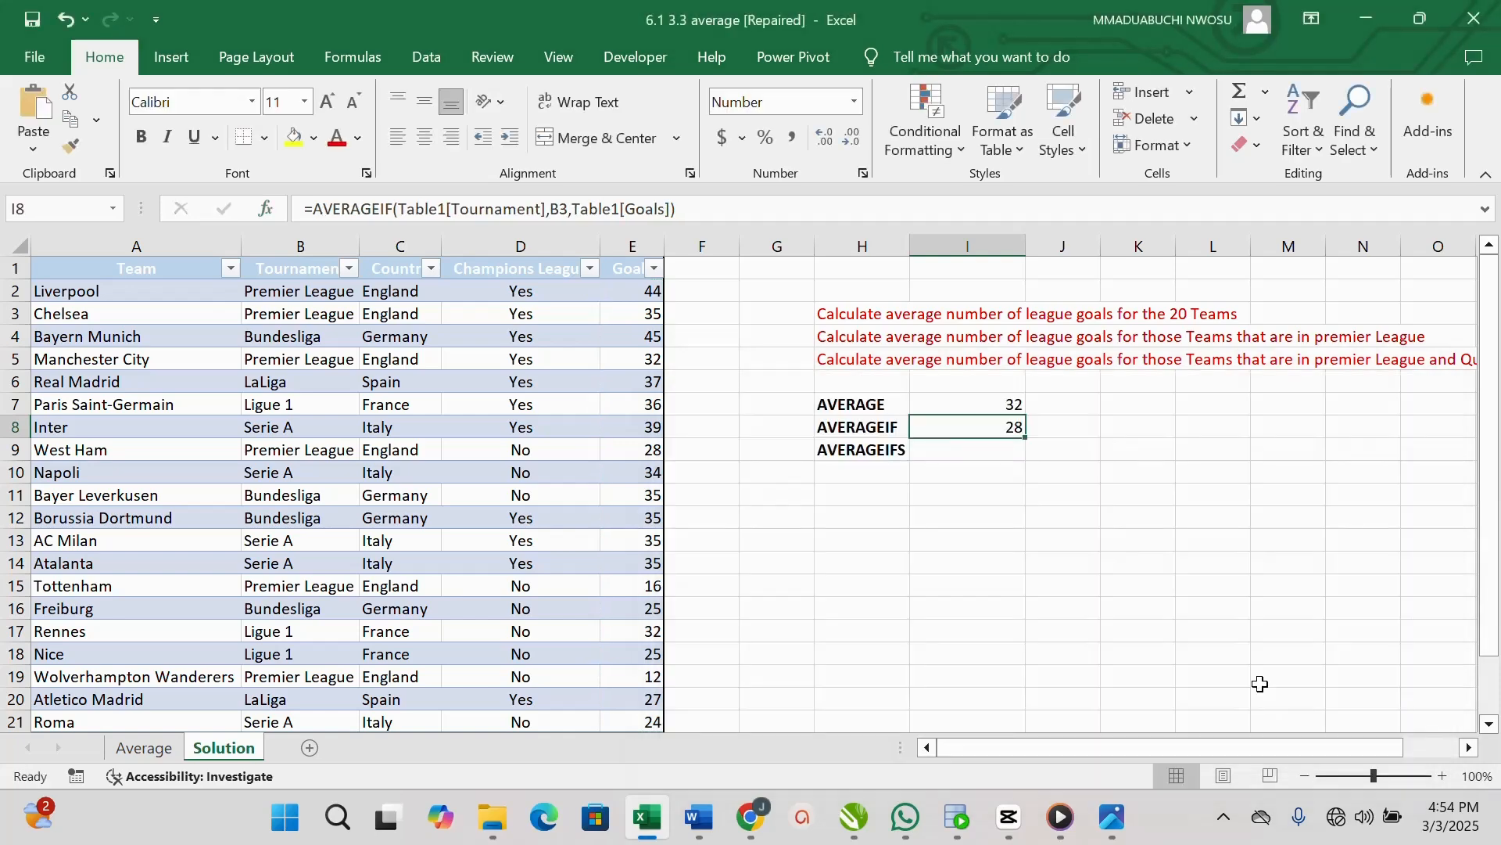
Insert the AVERAGEIFS function in cell I9 and use the table's Goals column as its Average_range argument.
{"action": "key", "text": "Down"}
{"action": "left_click", "coordinate": [266, 210]}
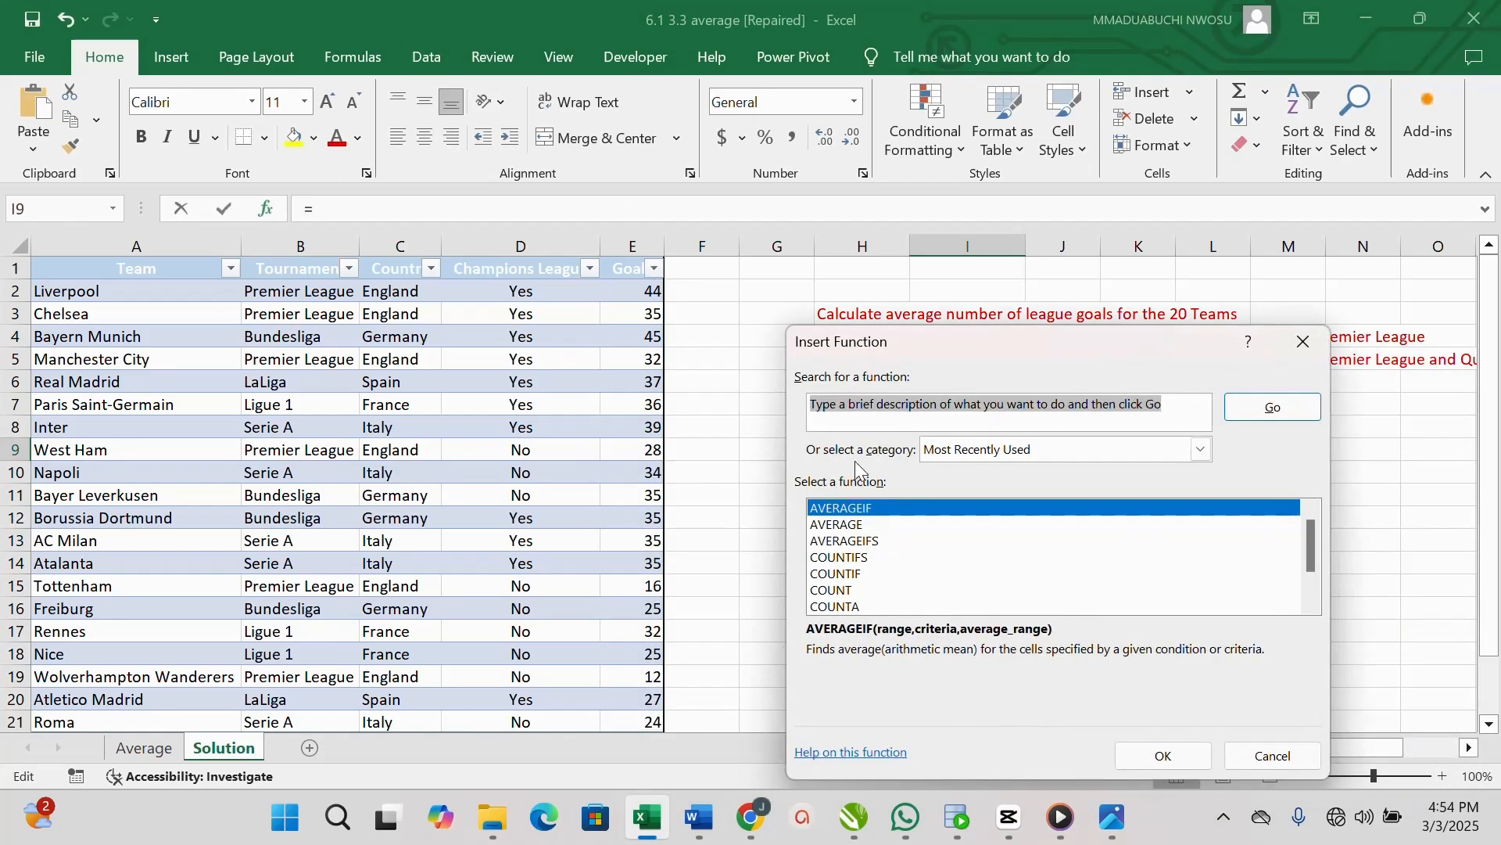
{"action": "double_click", "coordinate": [874, 541]}
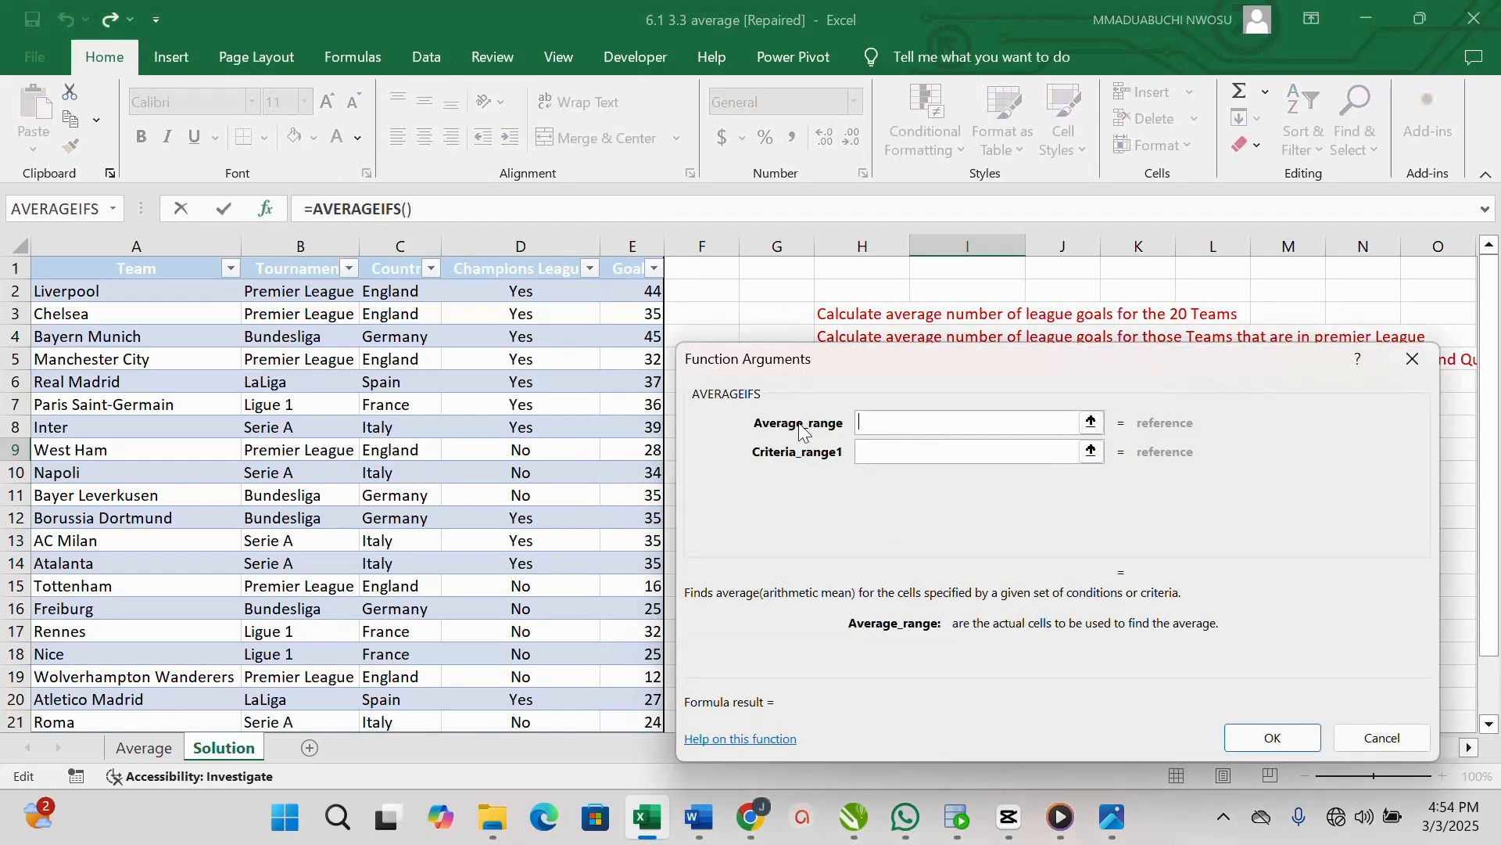
{"action": "left_click", "coordinate": [641, 286]}
{"action": "key", "text": "Tab"}
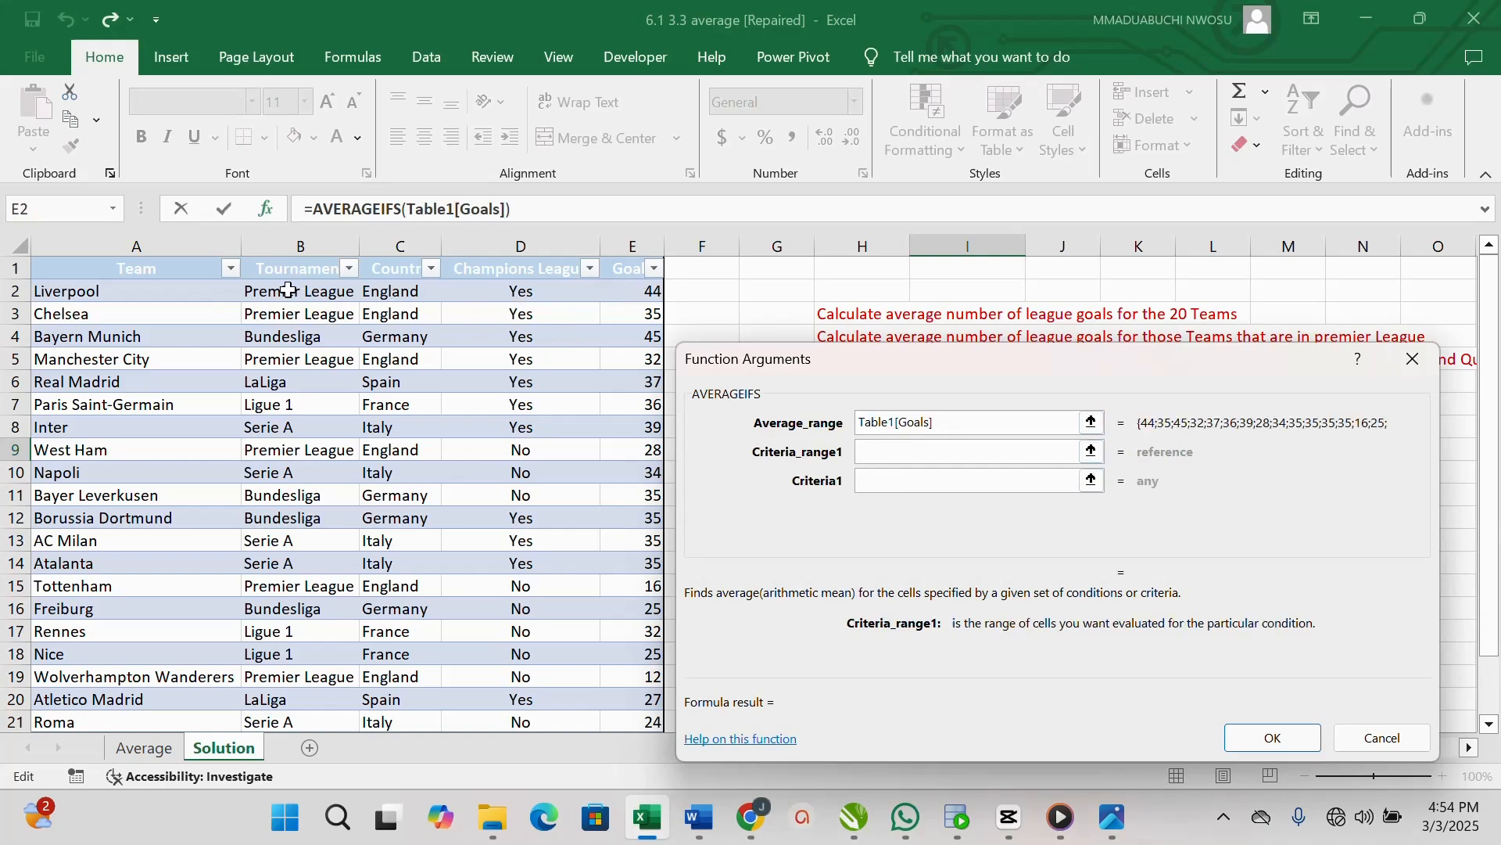
Set Criteria_range1 to the table's Tournament column and Criteria1 to the total row's Premier League cell, B22.
{"action": "left_click_drag", "start_coordinate": [288, 289], "coordinate": [324, 684]}
{"action": "scroll", "coordinate": [341, 513], "scroll_direction": "up", "scroll_amount": 1}
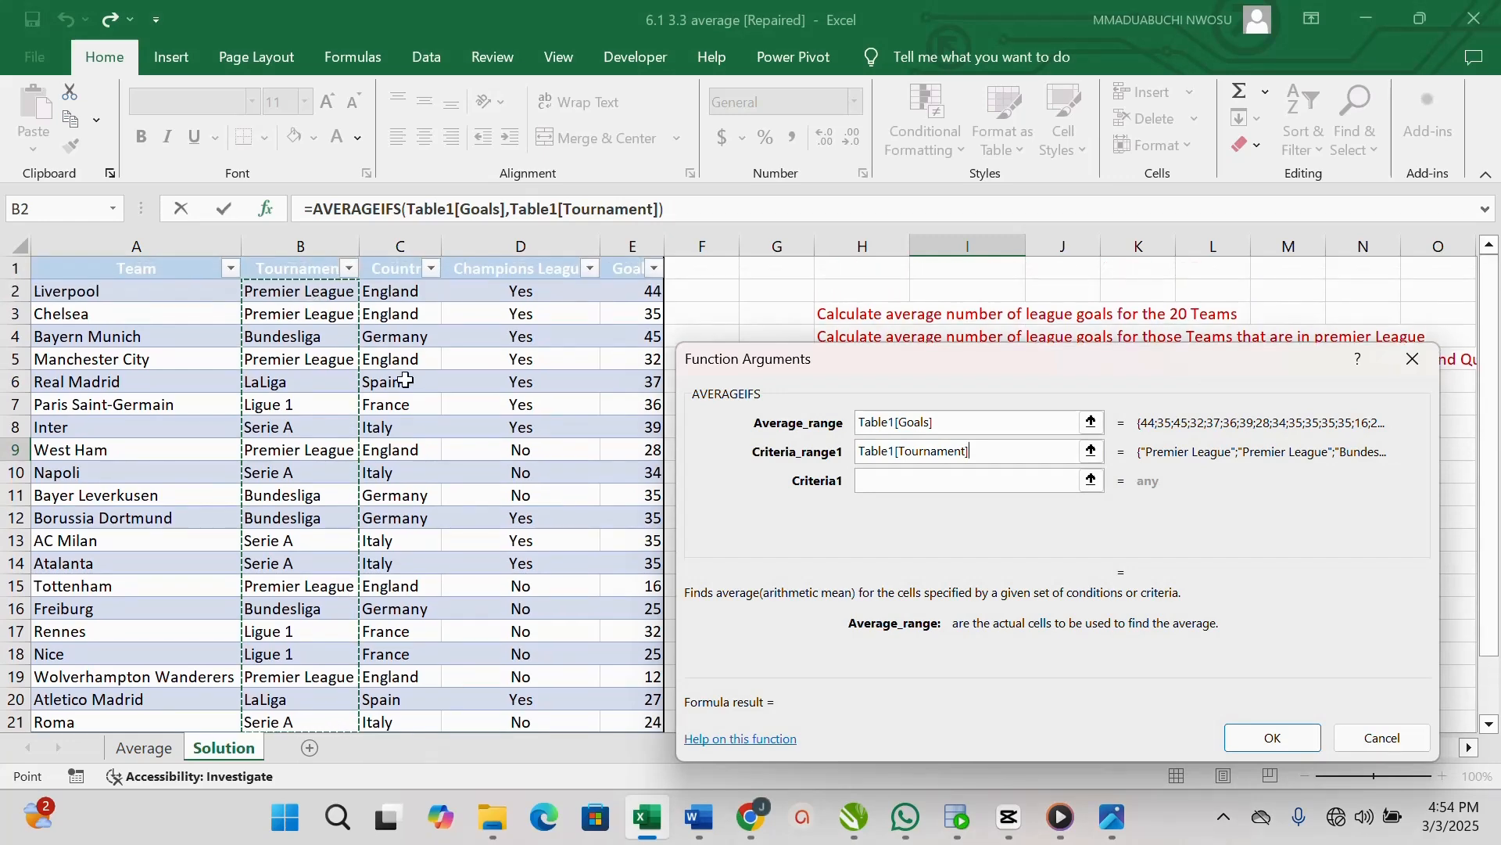
{"action": "scroll", "coordinate": [480, 400], "scroll_direction": "down", "scroll_amount": 4}
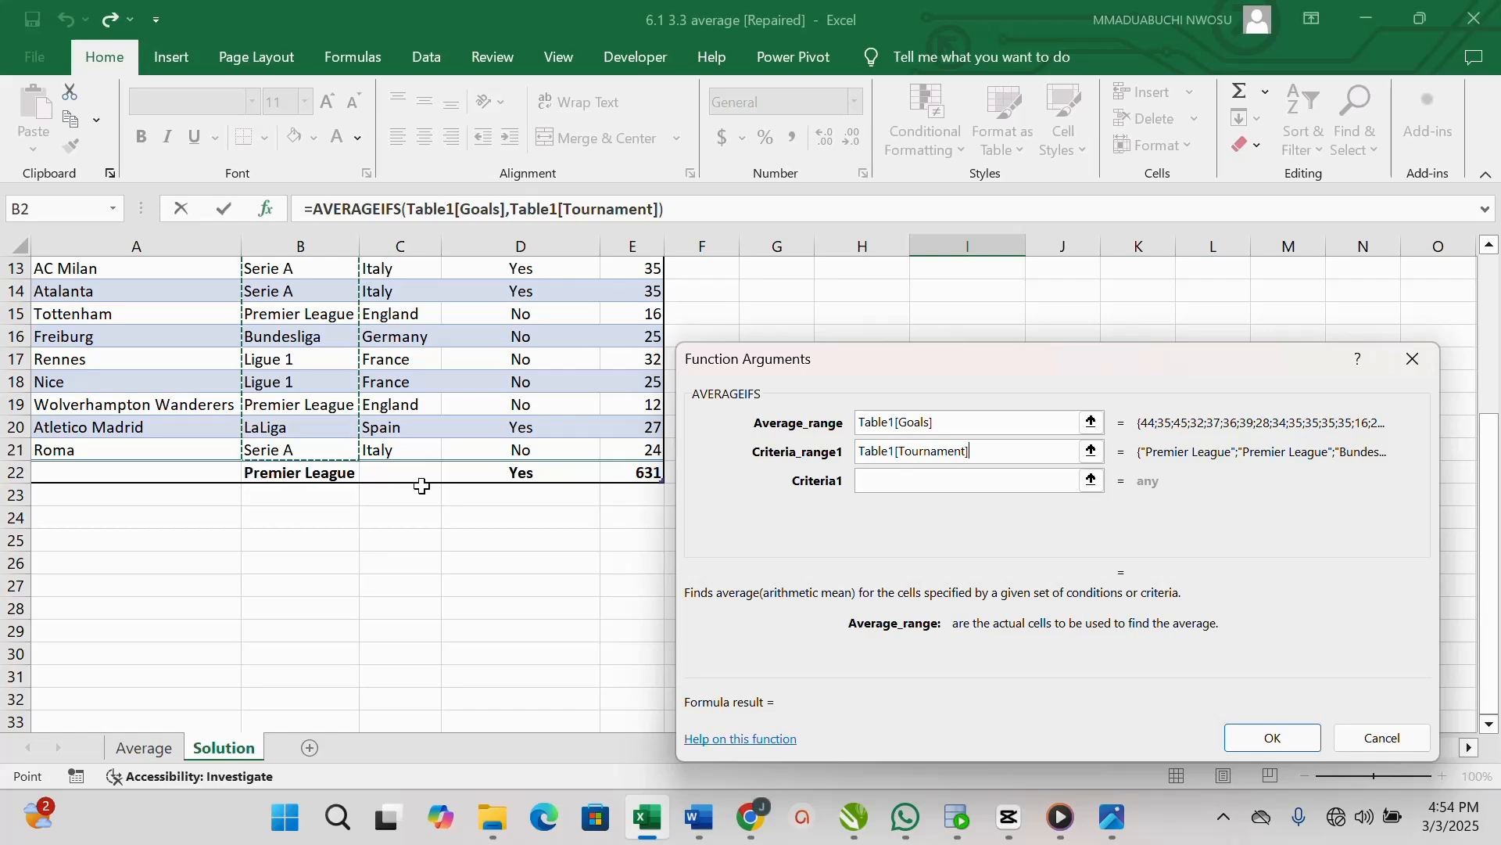
{"action": "left_click", "coordinate": [878, 481]}
{"action": "left_click", "coordinate": [294, 470]}
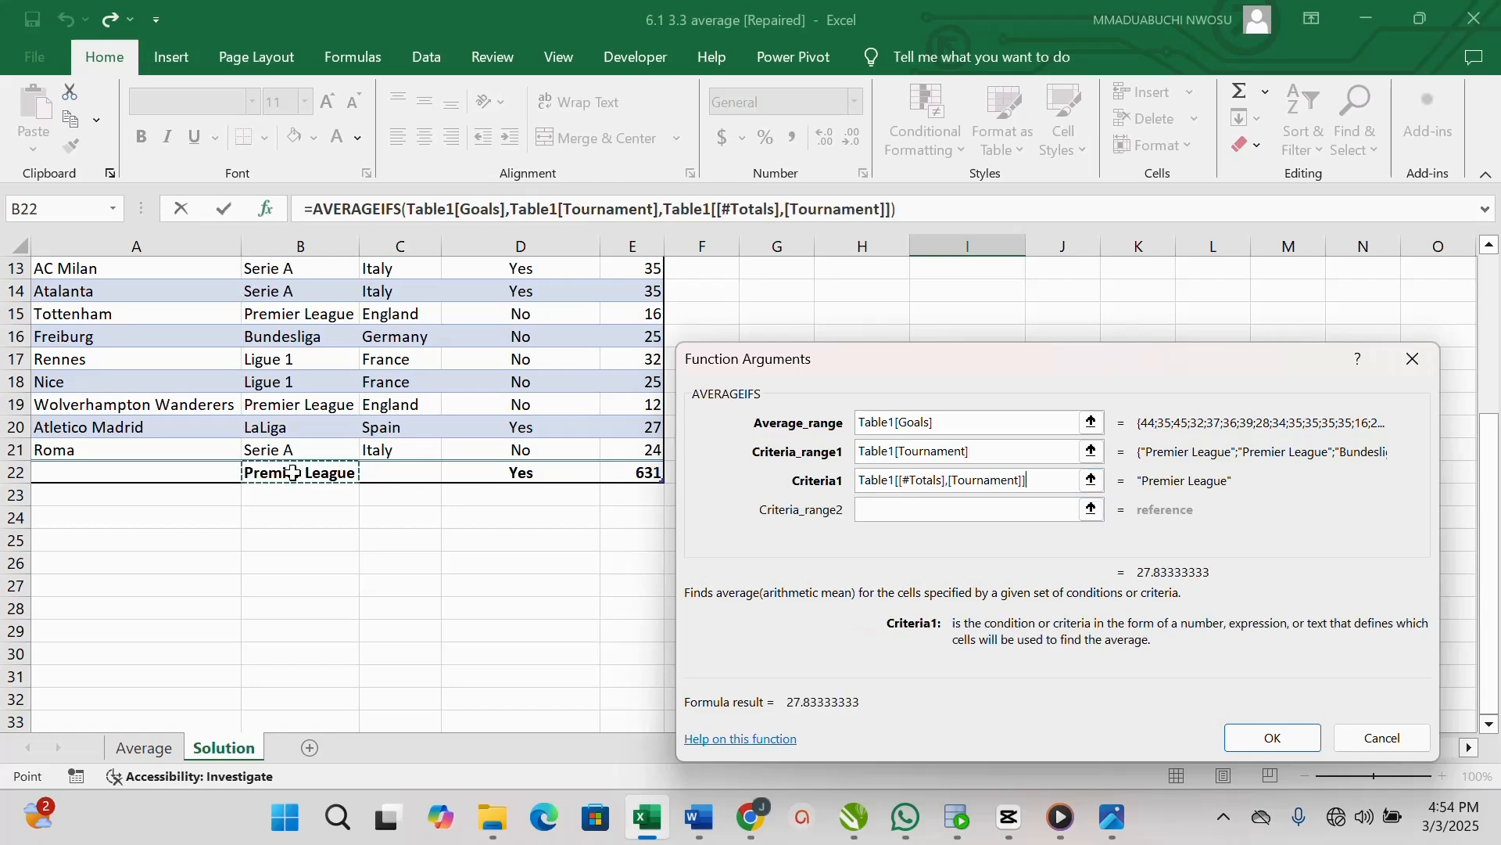
Set Criteria_range2 to the Champions League column and Criteria2 to the total row's Yes cell, D22, and enter the AVERAGEIFS formula.
{"action": "left_click", "coordinate": [878, 511]}
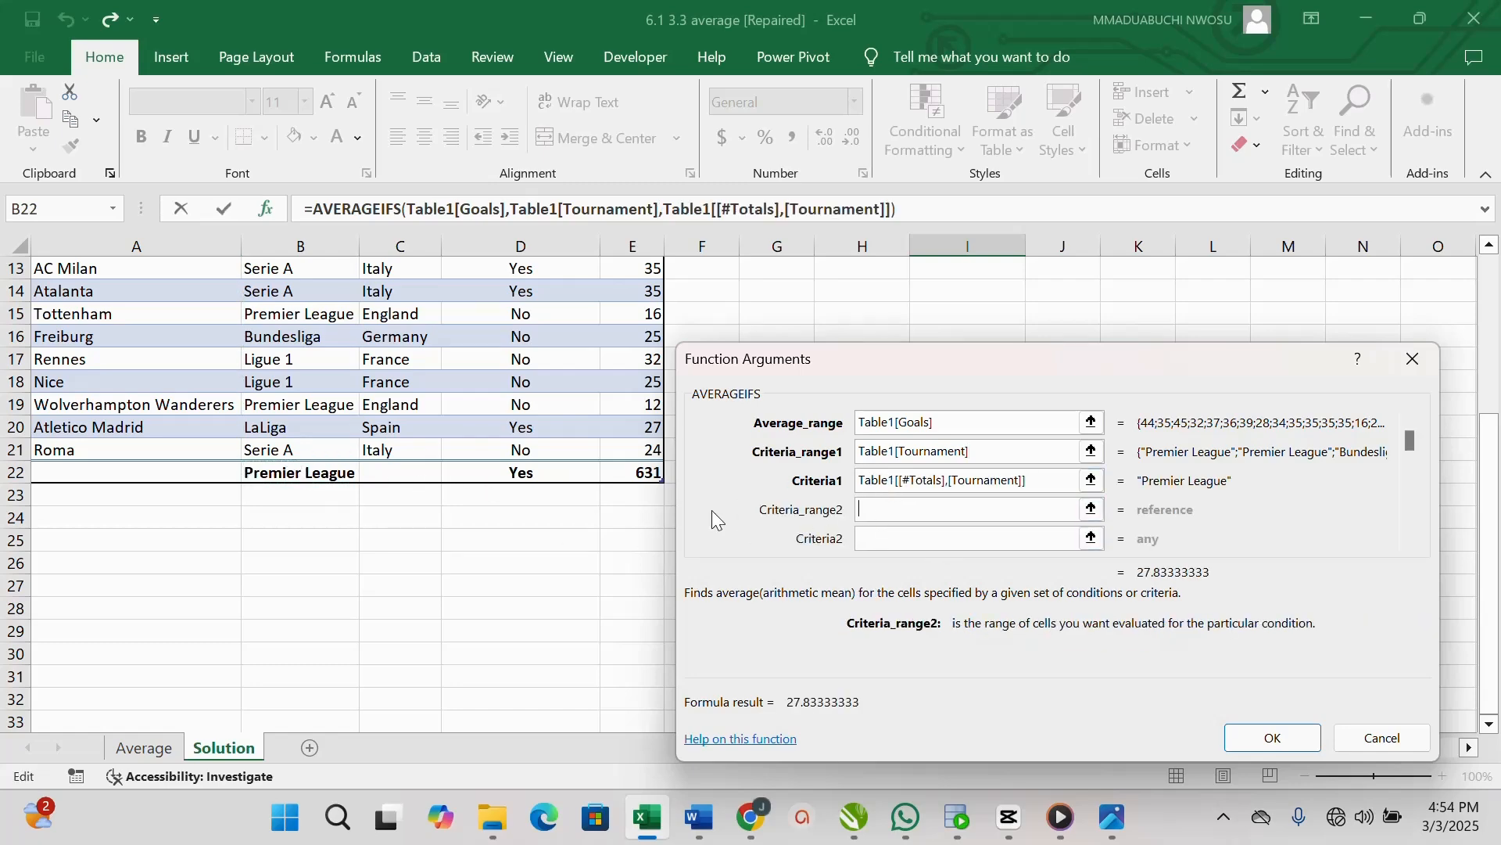
{"action": "scroll", "coordinate": [580, 453], "scroll_direction": "up", "scroll_amount": 4}
{"action": "left_click_drag", "start_coordinate": [539, 290], "coordinate": [535, 677]}
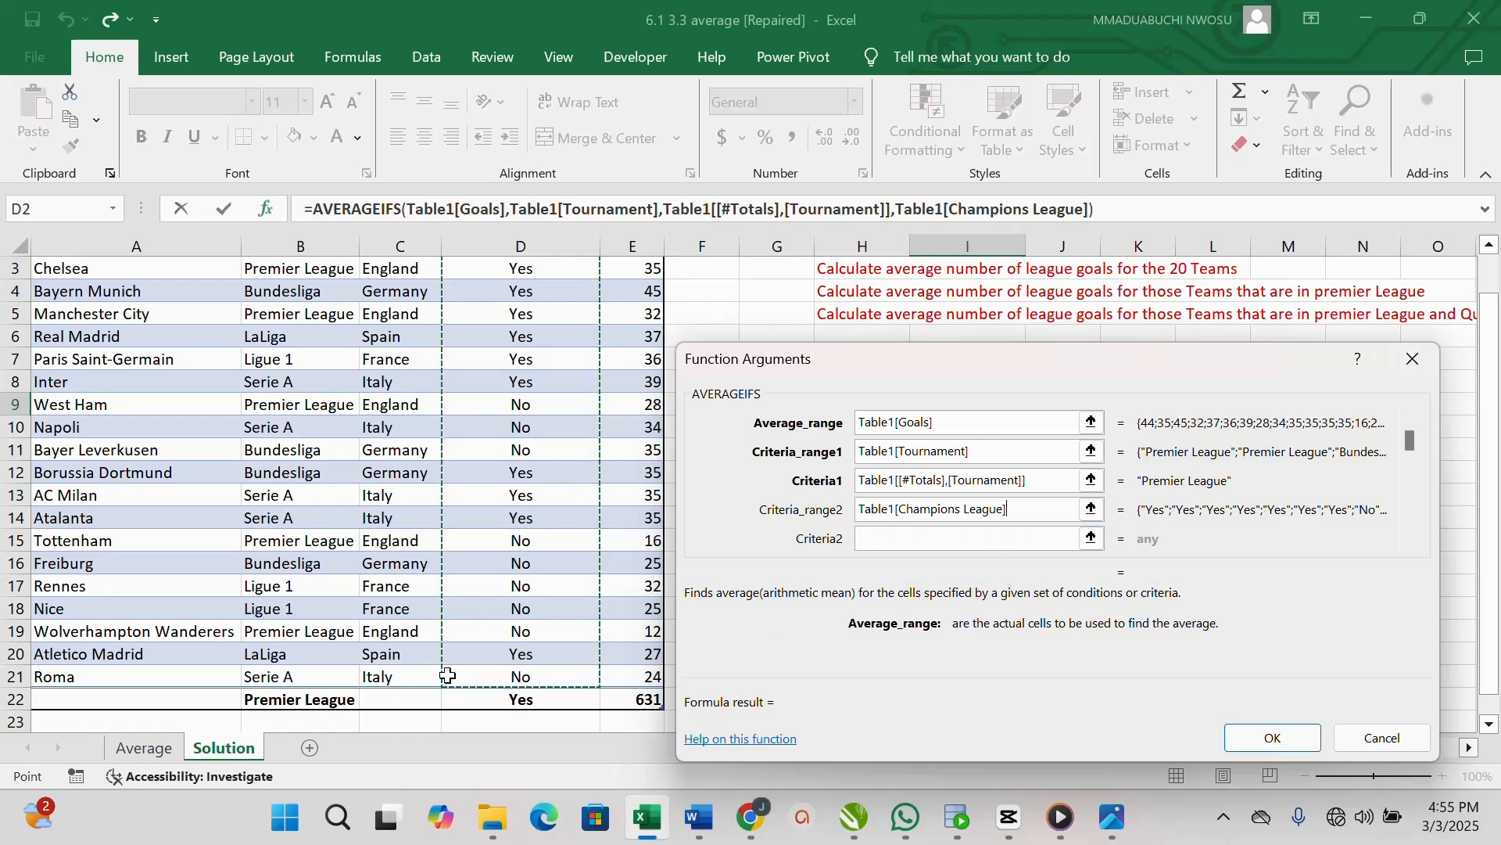
{"action": "left_click", "coordinate": [868, 541]}
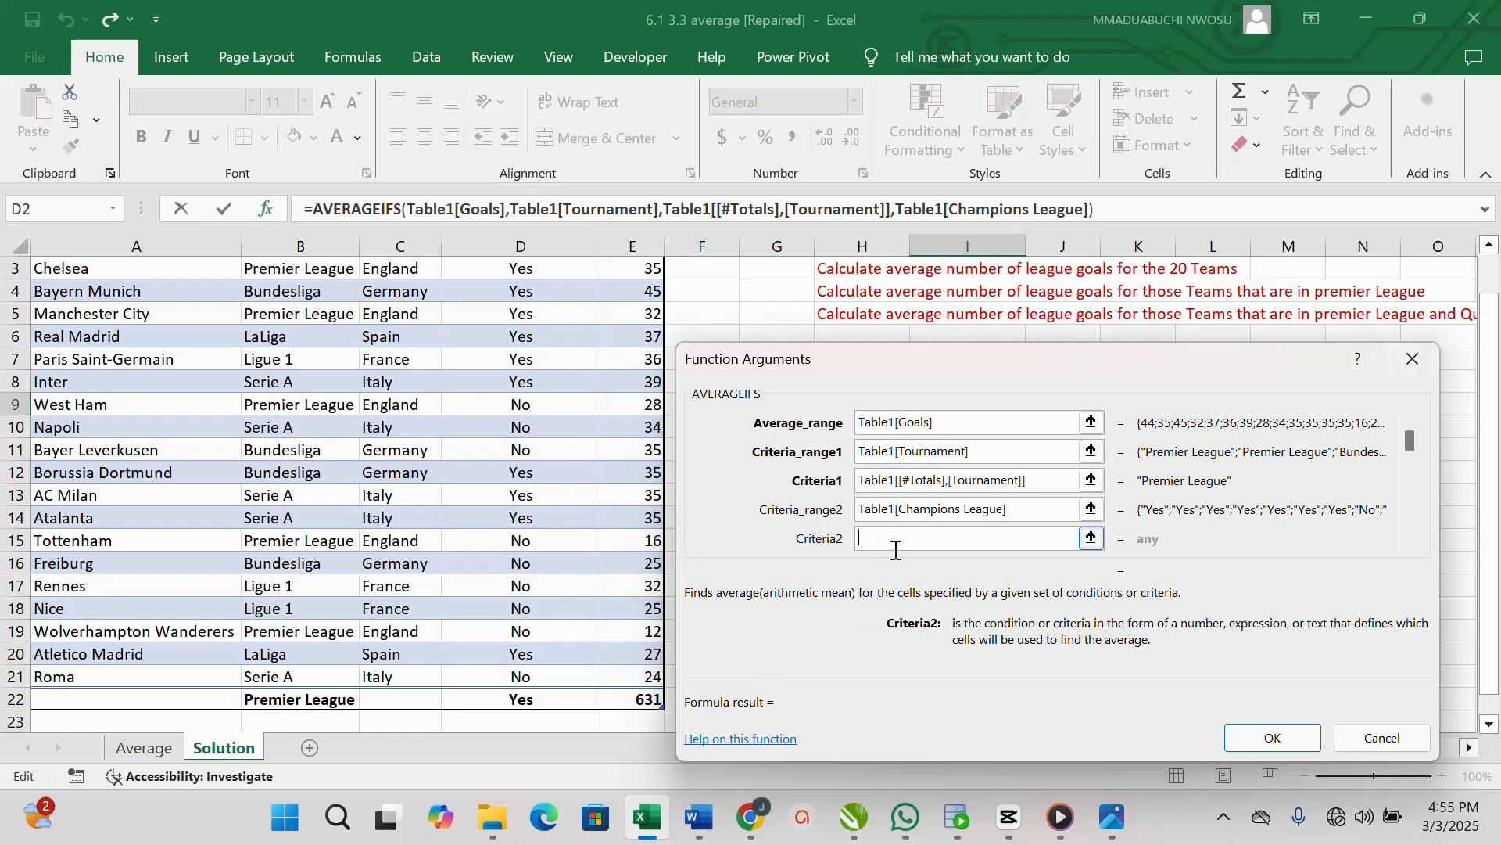
{"action": "left_click", "coordinate": [522, 698]}
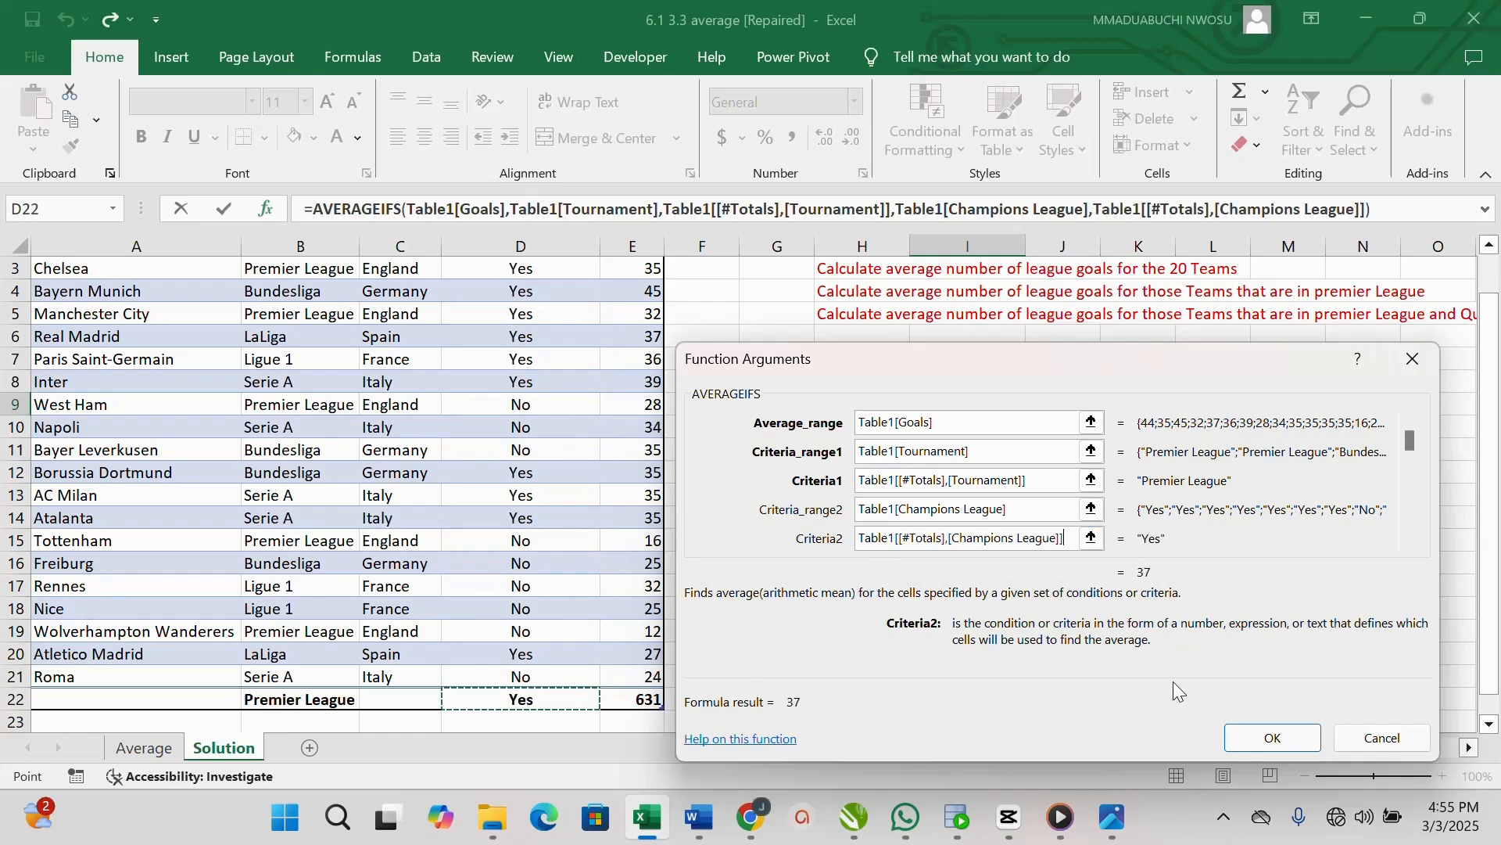
{"action": "left_click", "coordinate": [1259, 740]}
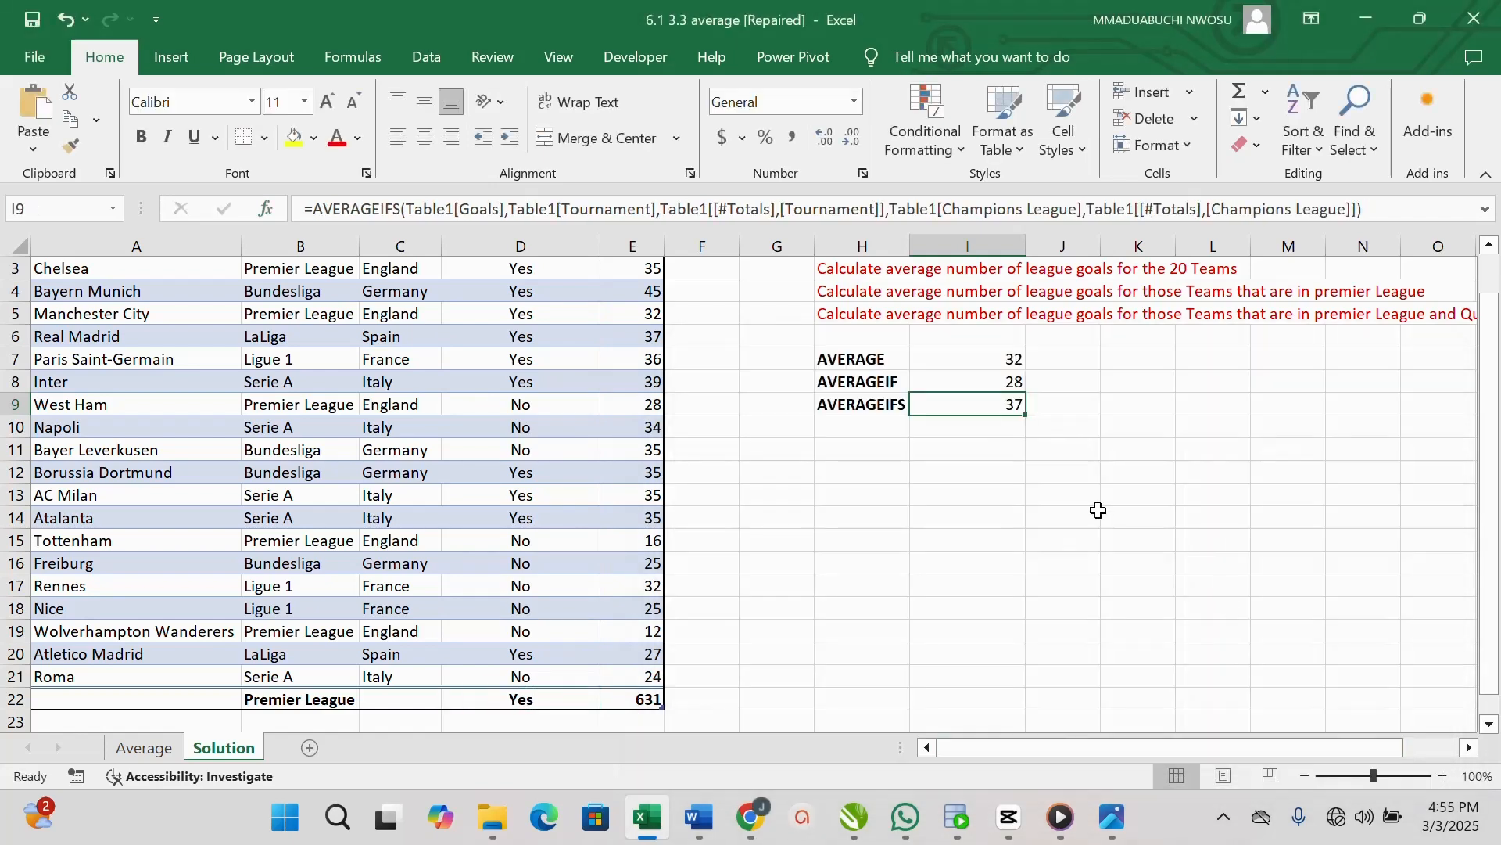